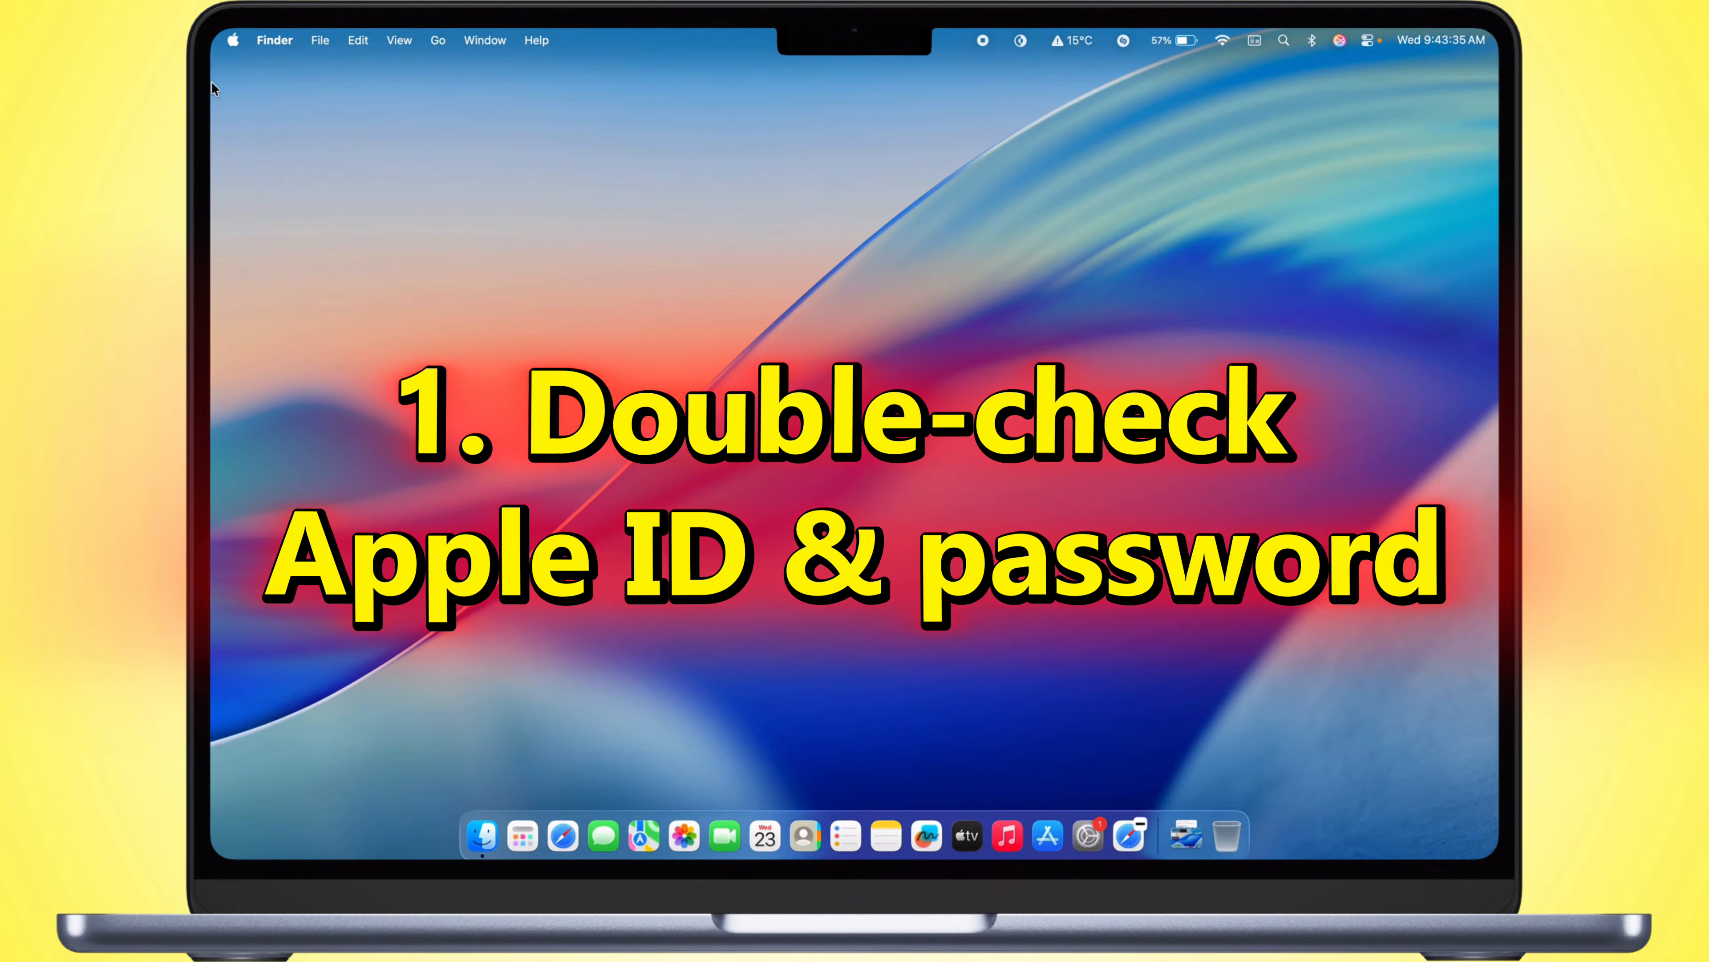
Step: Open the Apple Account page in System Settings to check the signed-in account's e-mail
left_click(233, 41)
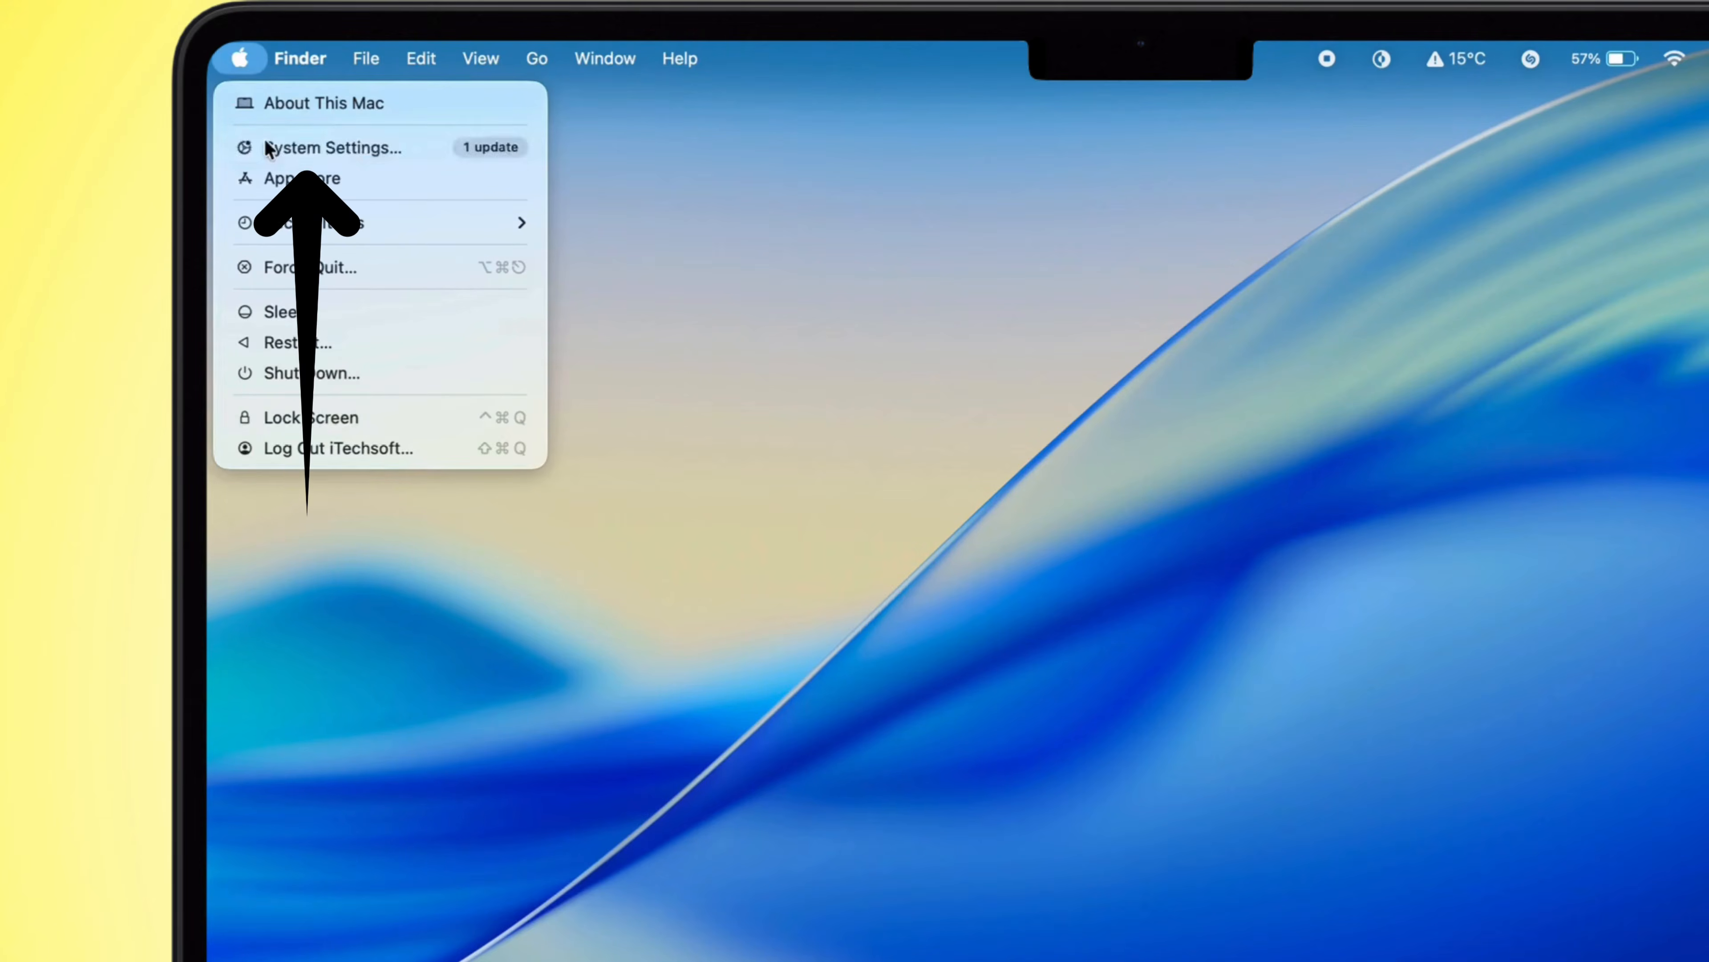
left_click(266, 145)
left_click(374, 229)
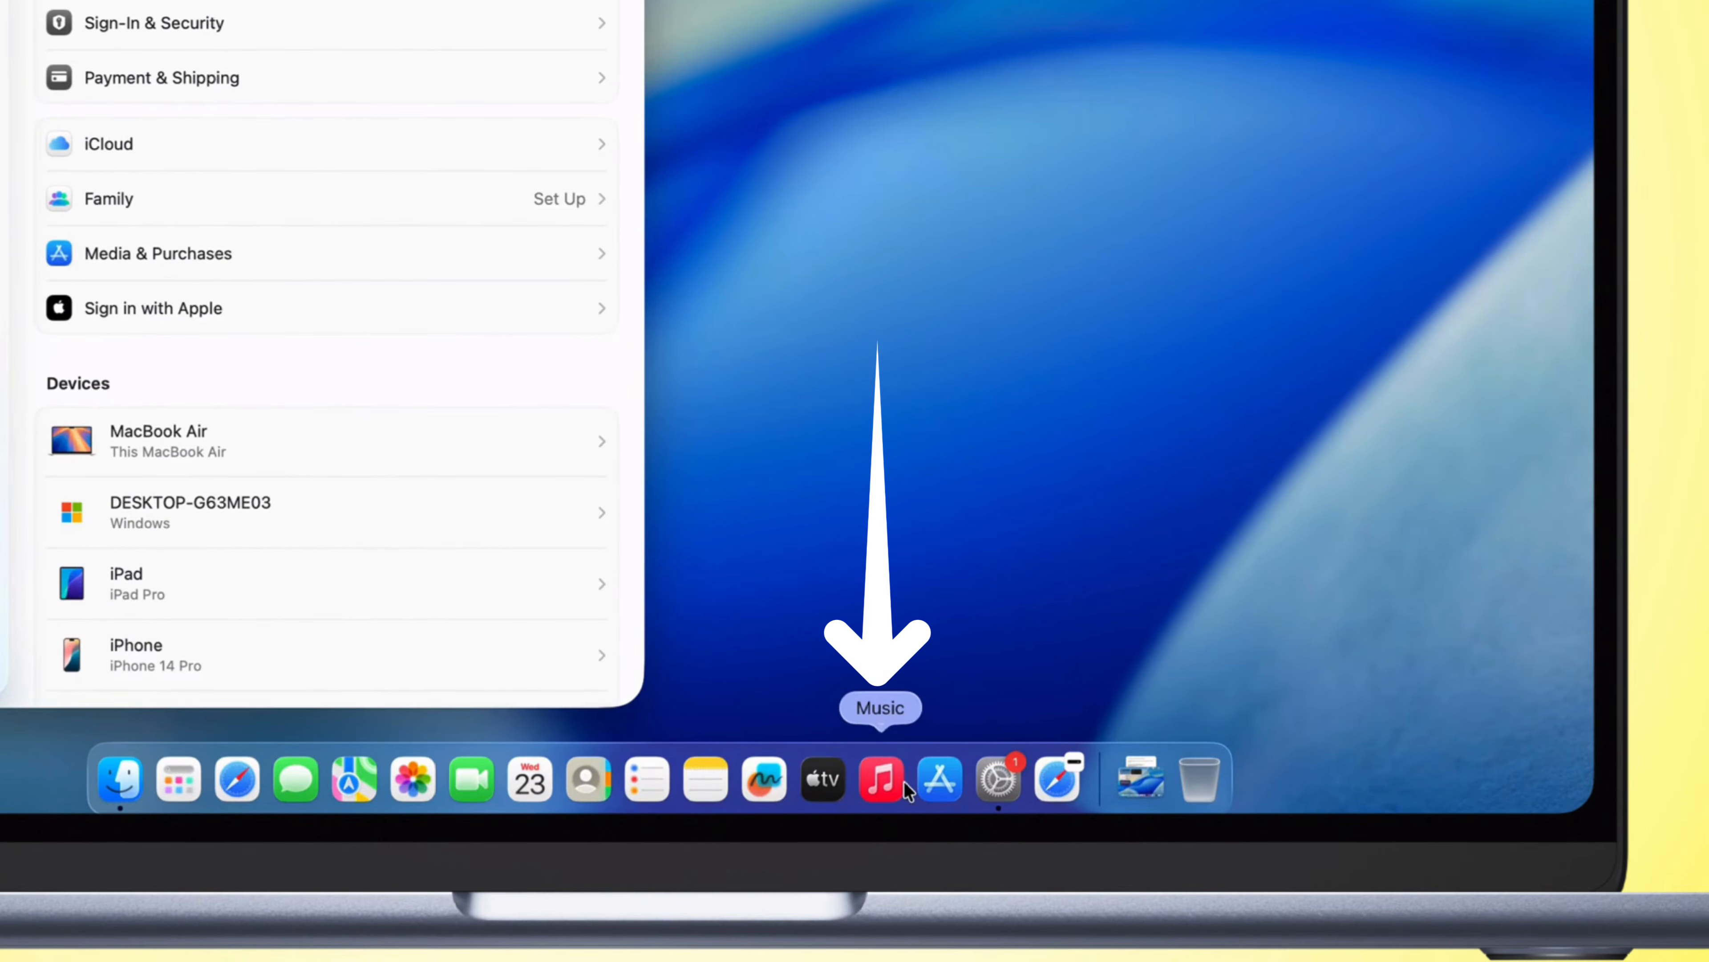
Step: Compare the account e-mail in the Music app's sign-in prompt, cancel the prompt, and close the Music and System Settings windows
left_click(903, 782)
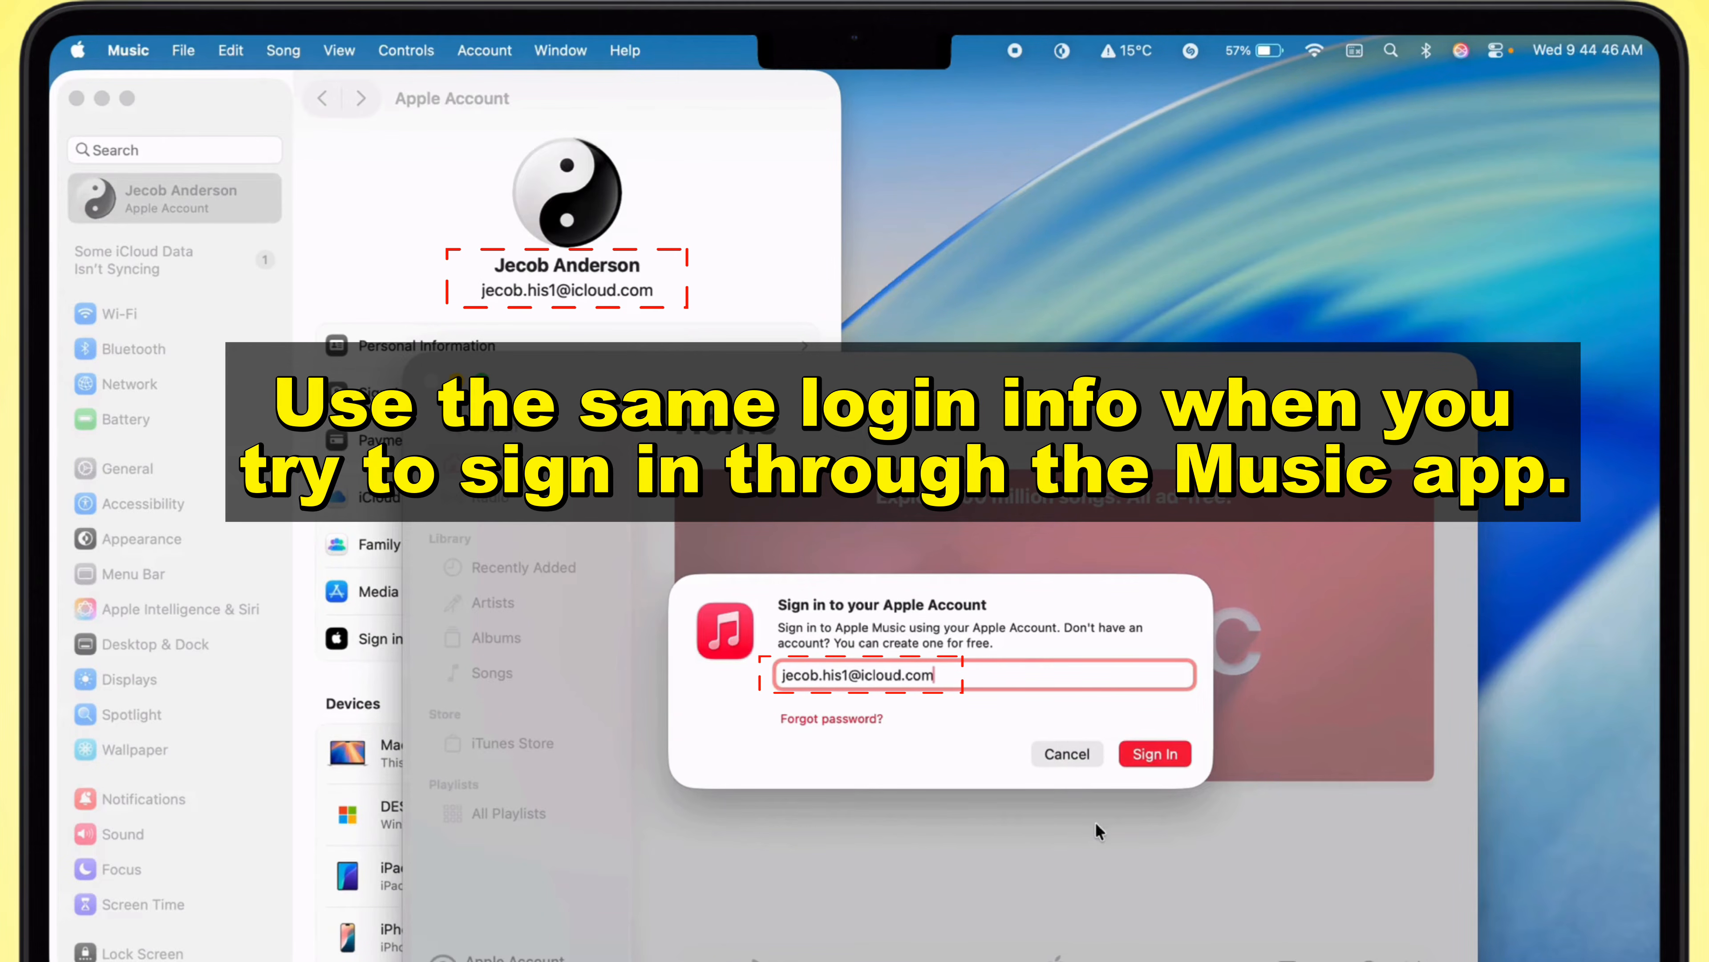
left_click(1068, 760)
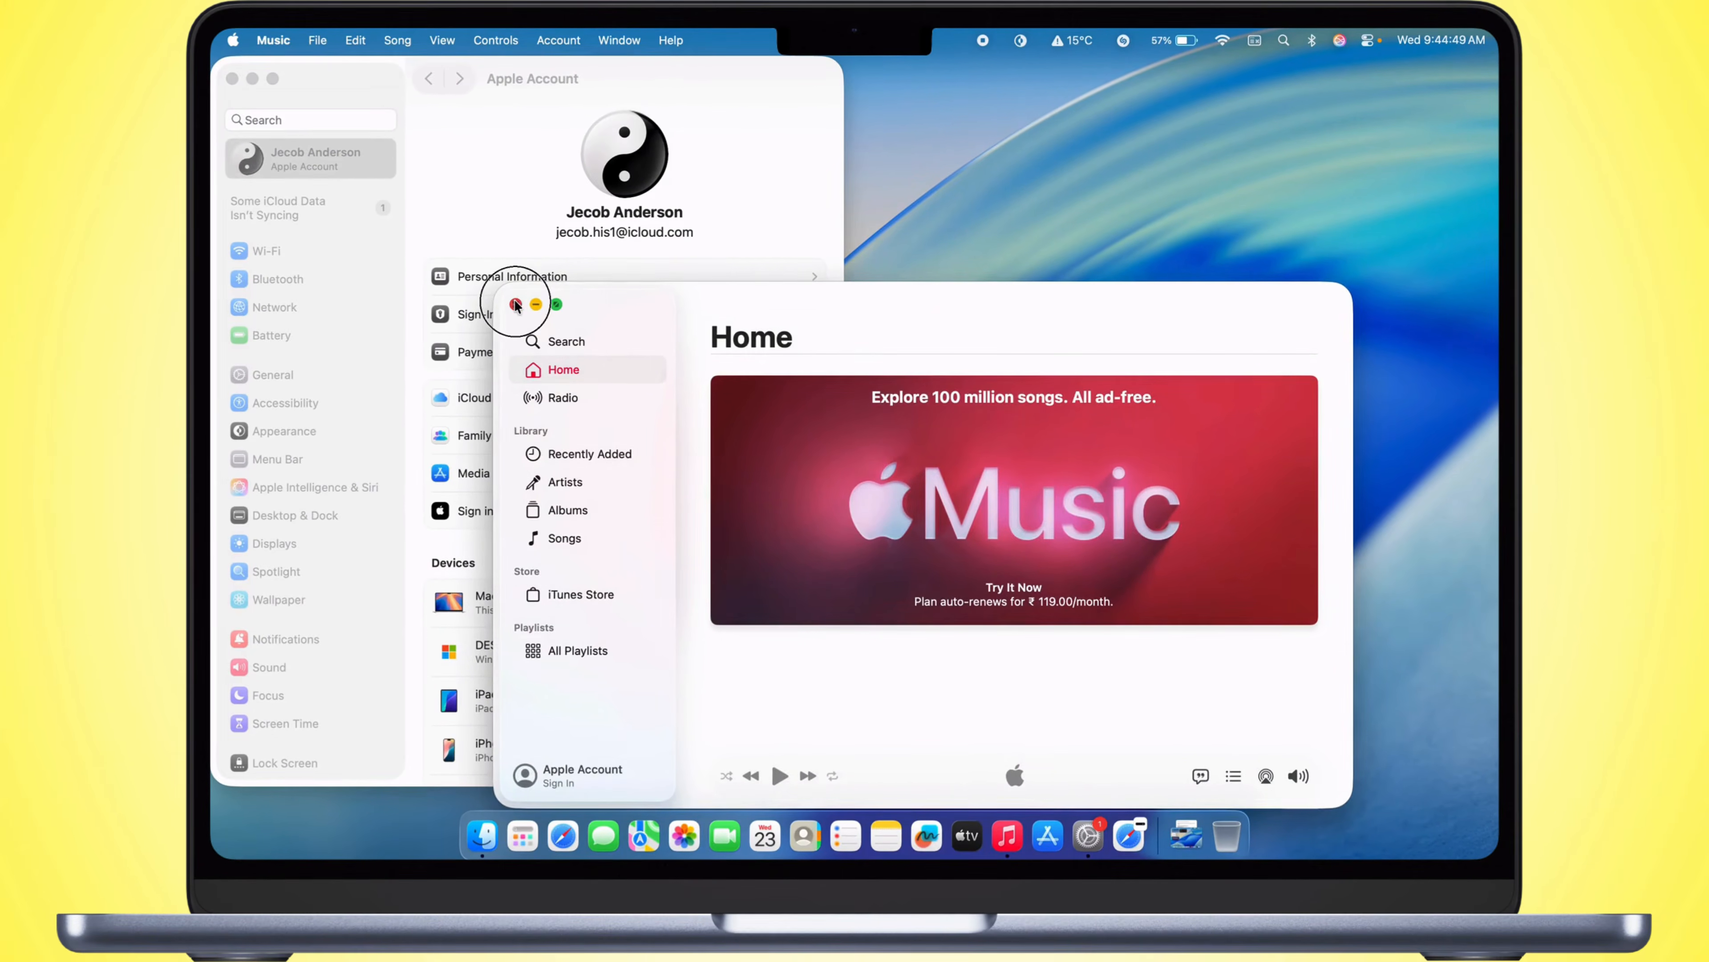
left_click(514, 313)
left_click(215, 80)
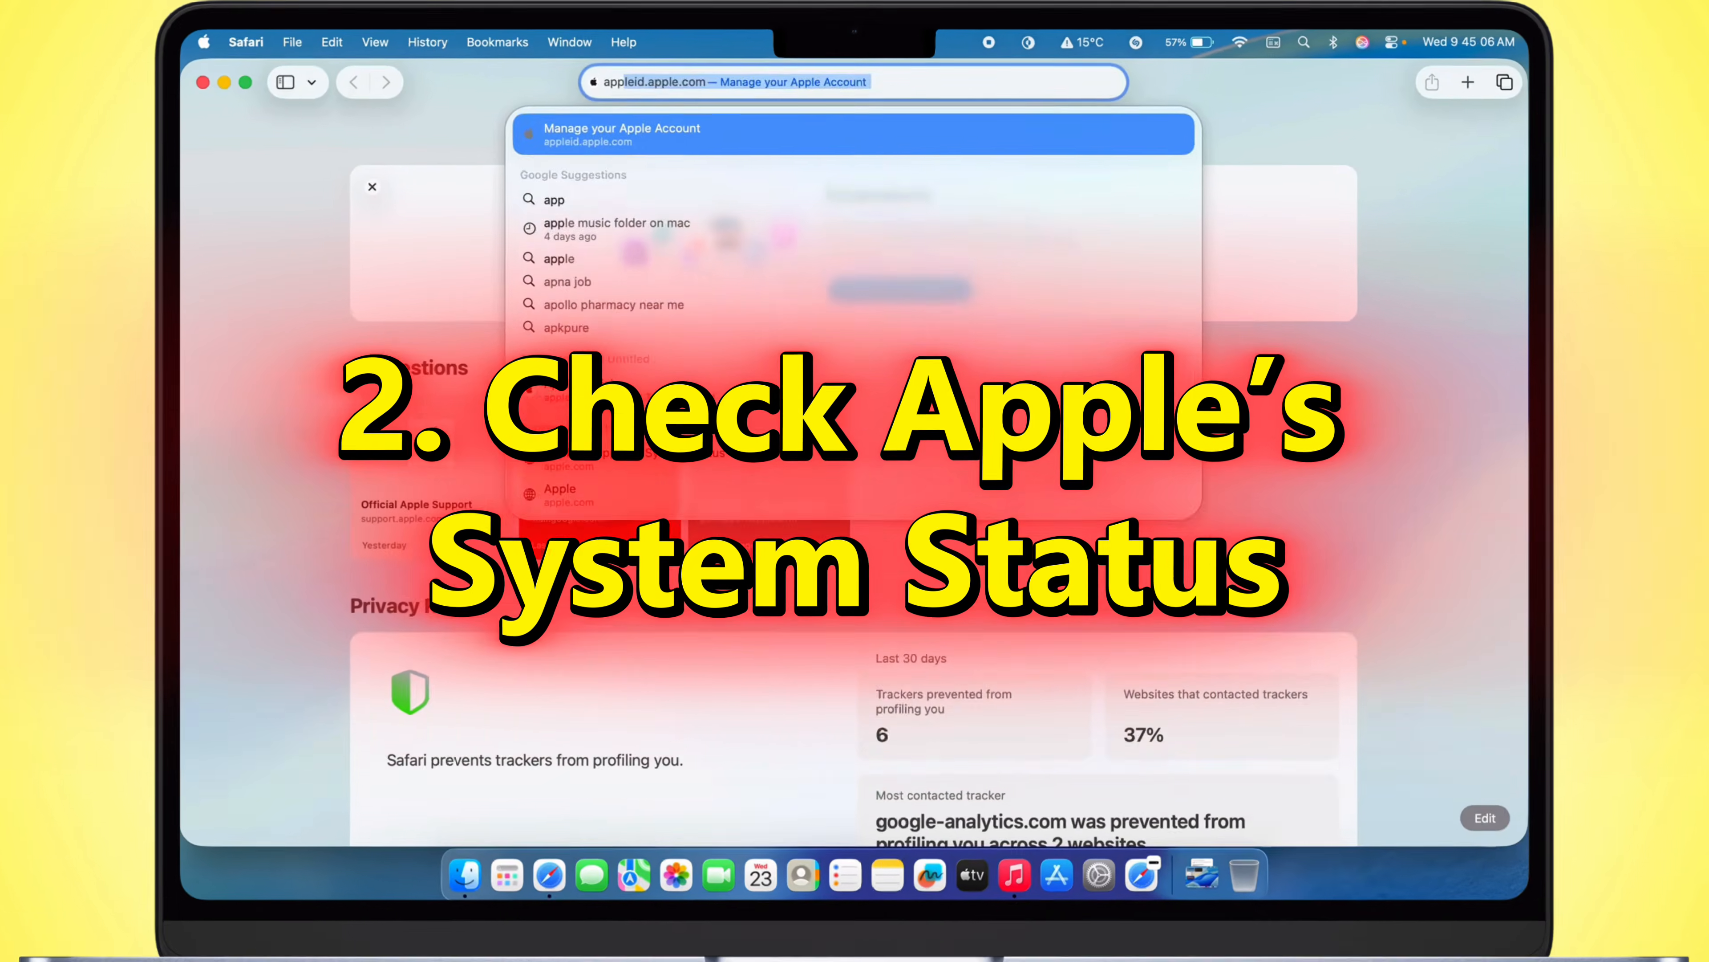
Step: Load Apple's System Status page at apple.com/support/systemstatus in Safari
type("le.com")
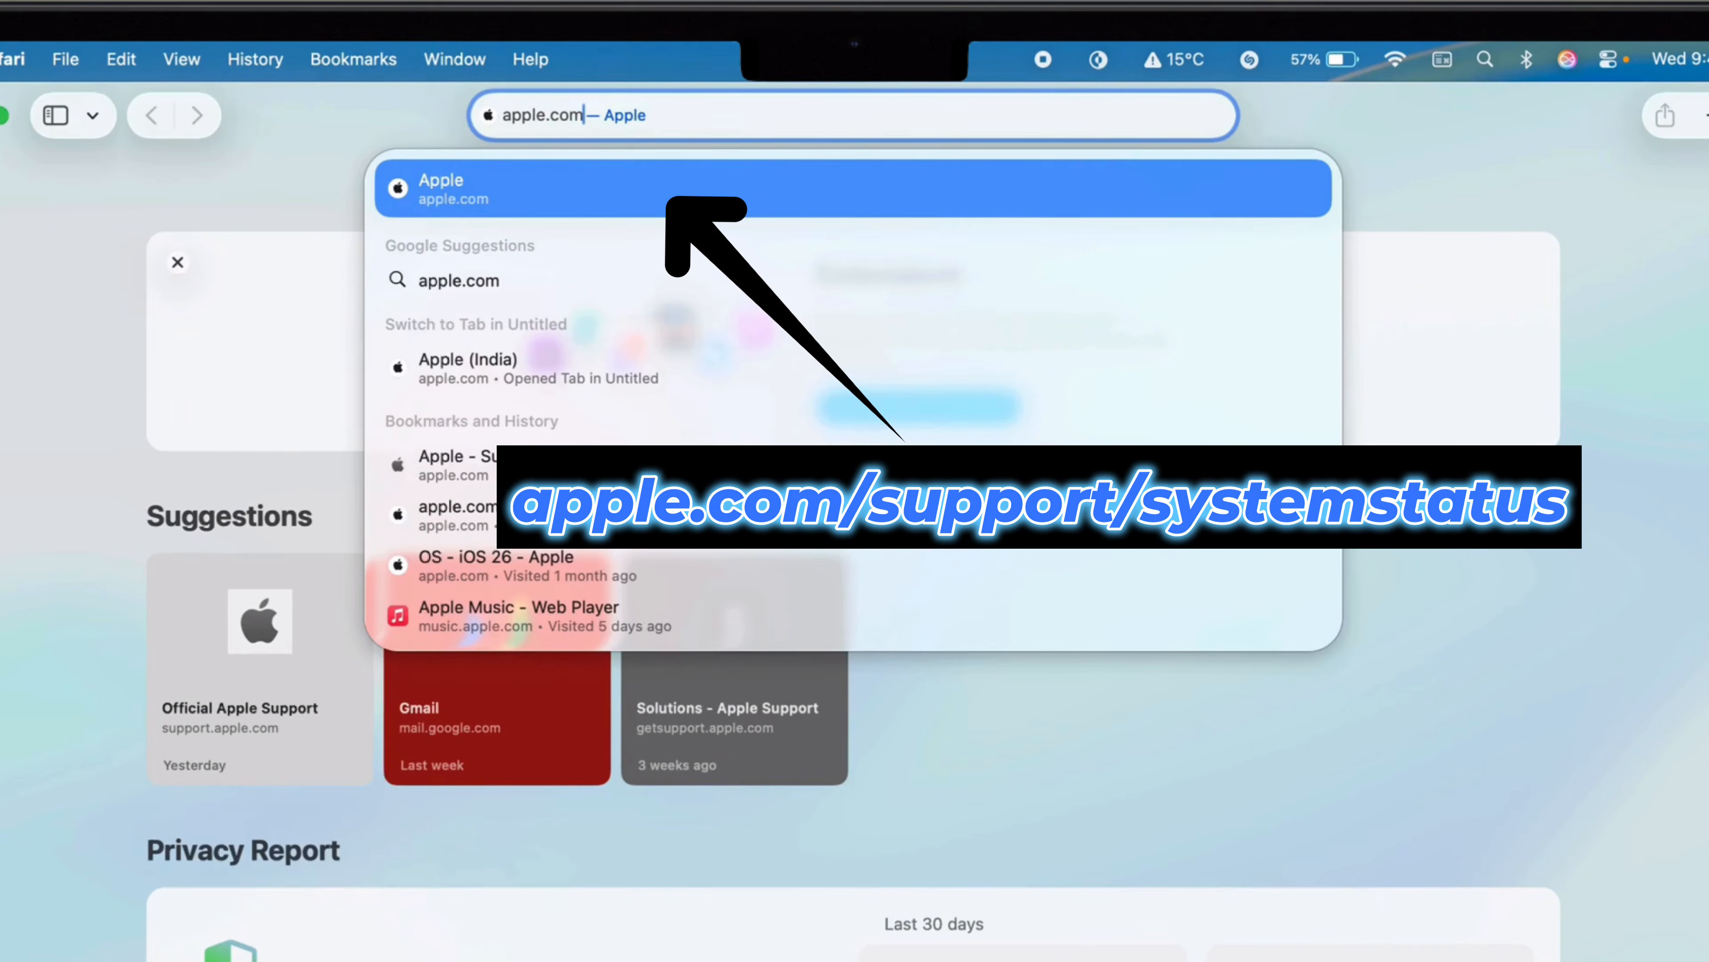
type("/su")
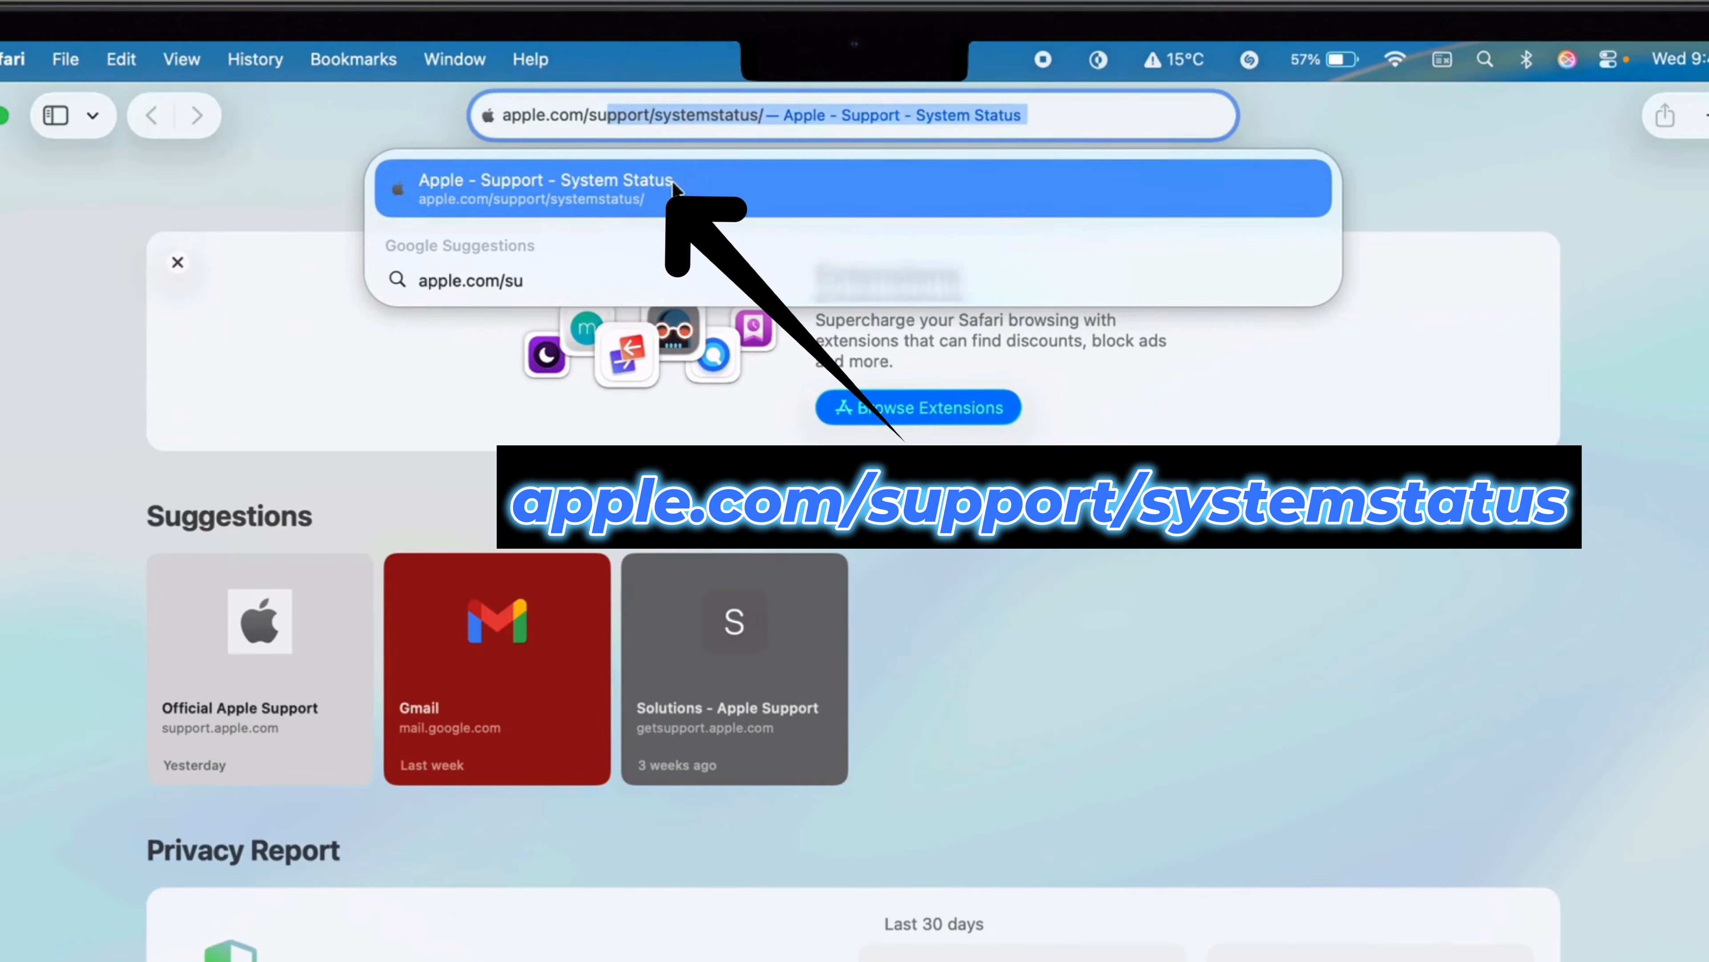
left_click(587, 198)
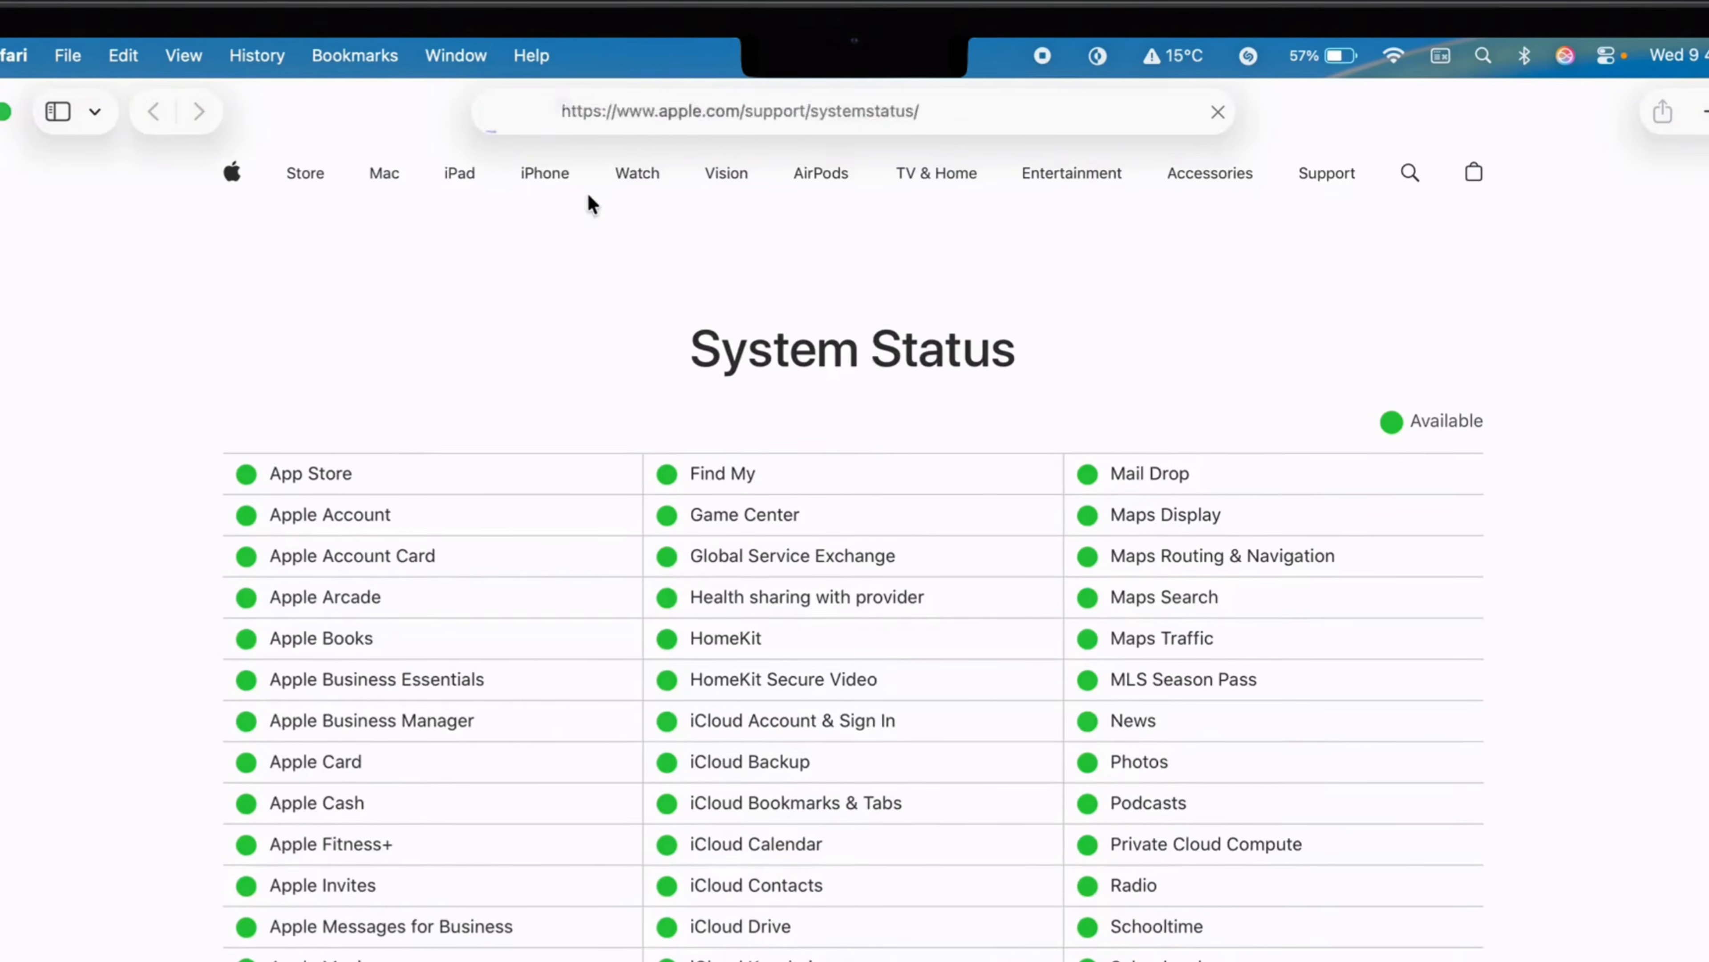
Step: Examine the service availability list for Apple Music and related services, and close the browser window
scroll(733, 296, "down", 2)
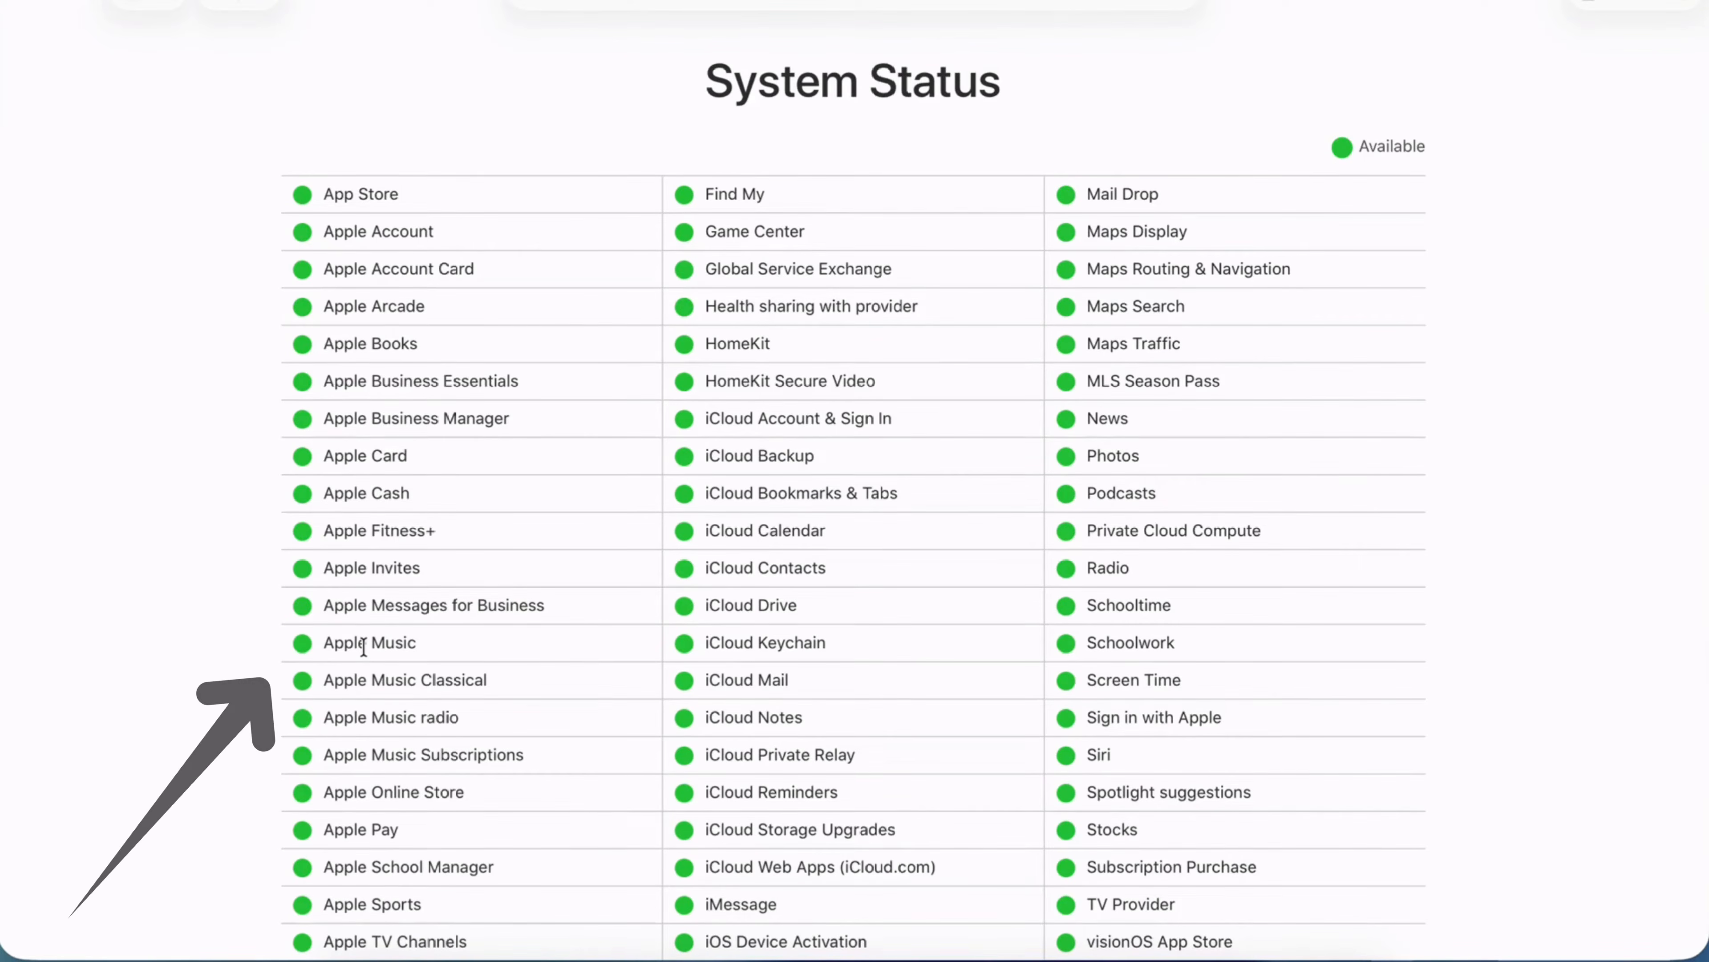
scroll(822, 515, "down", 8)
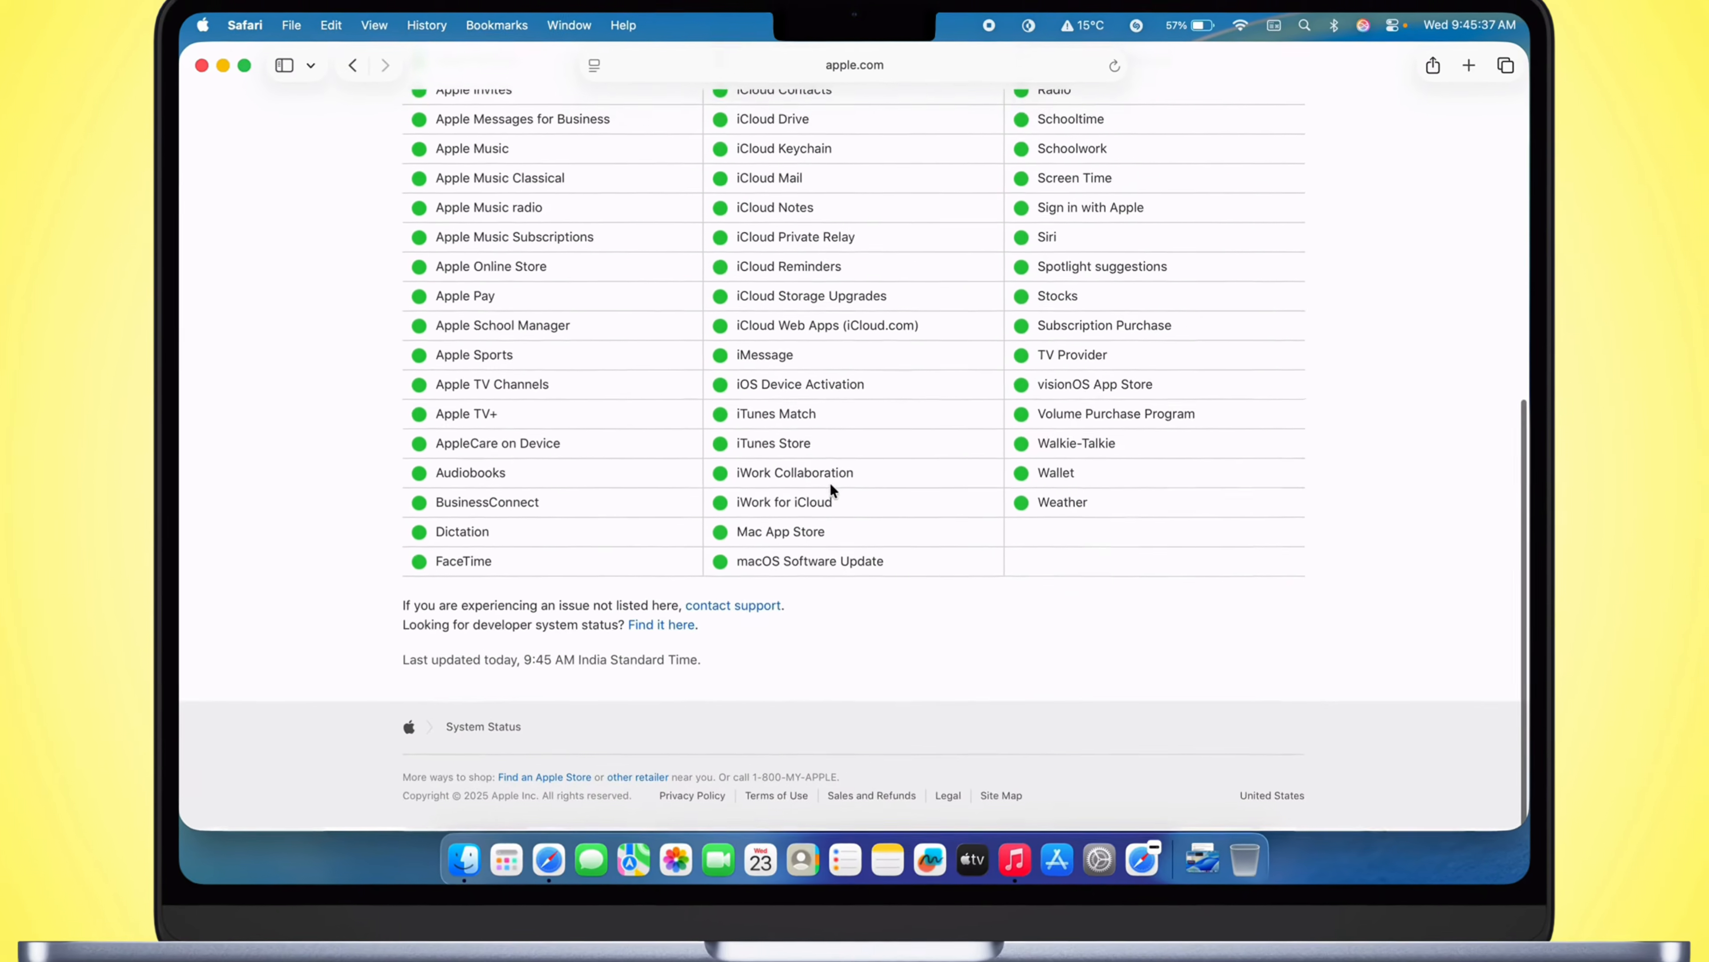
scroll(822, 518, "up", 10)
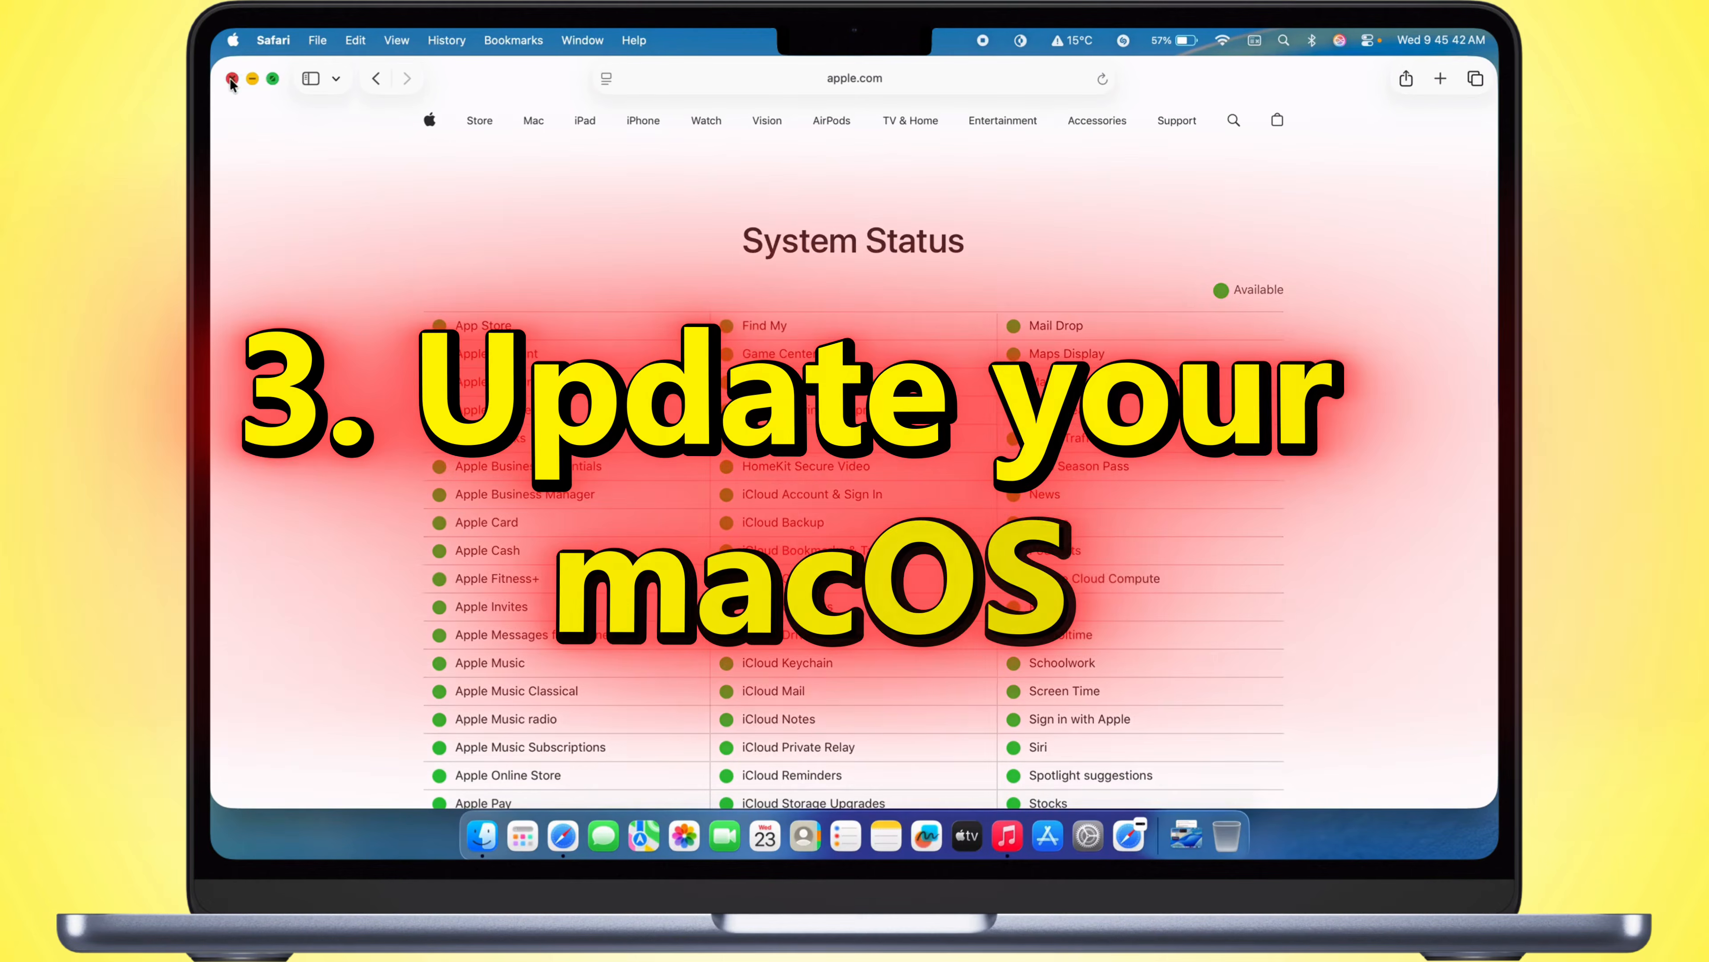
left_click(231, 79)
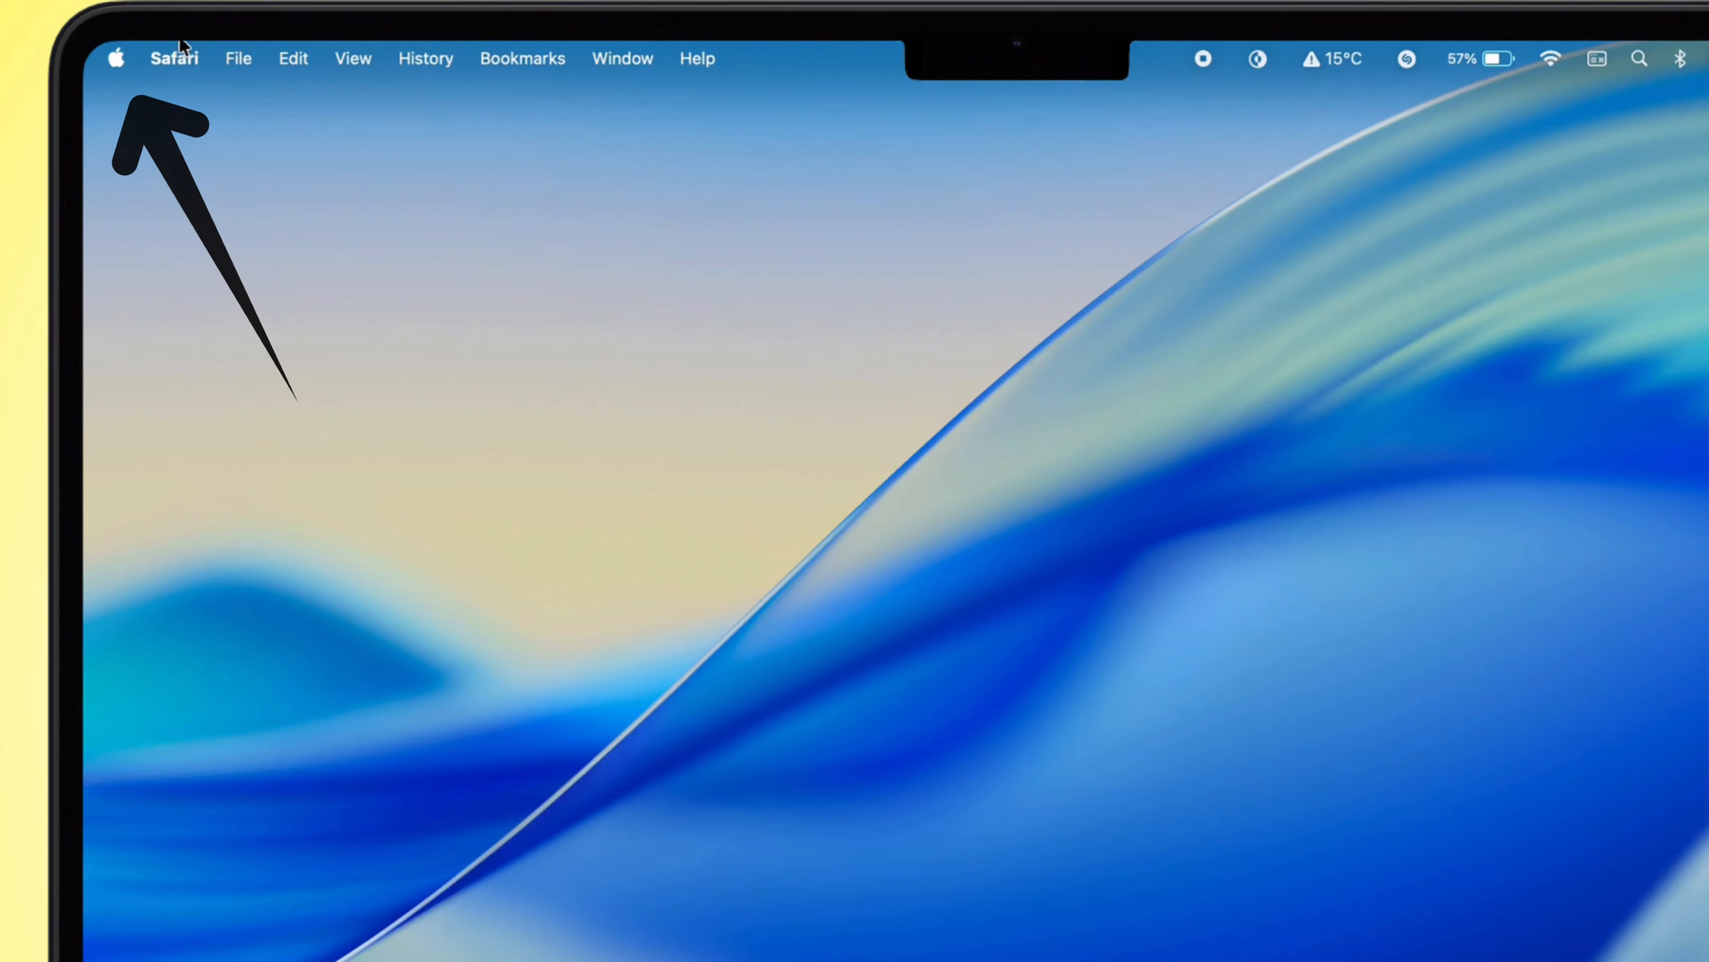
Step: Open Software Update in the General section of System Settings to check for a macOS update
left_click(115, 58)
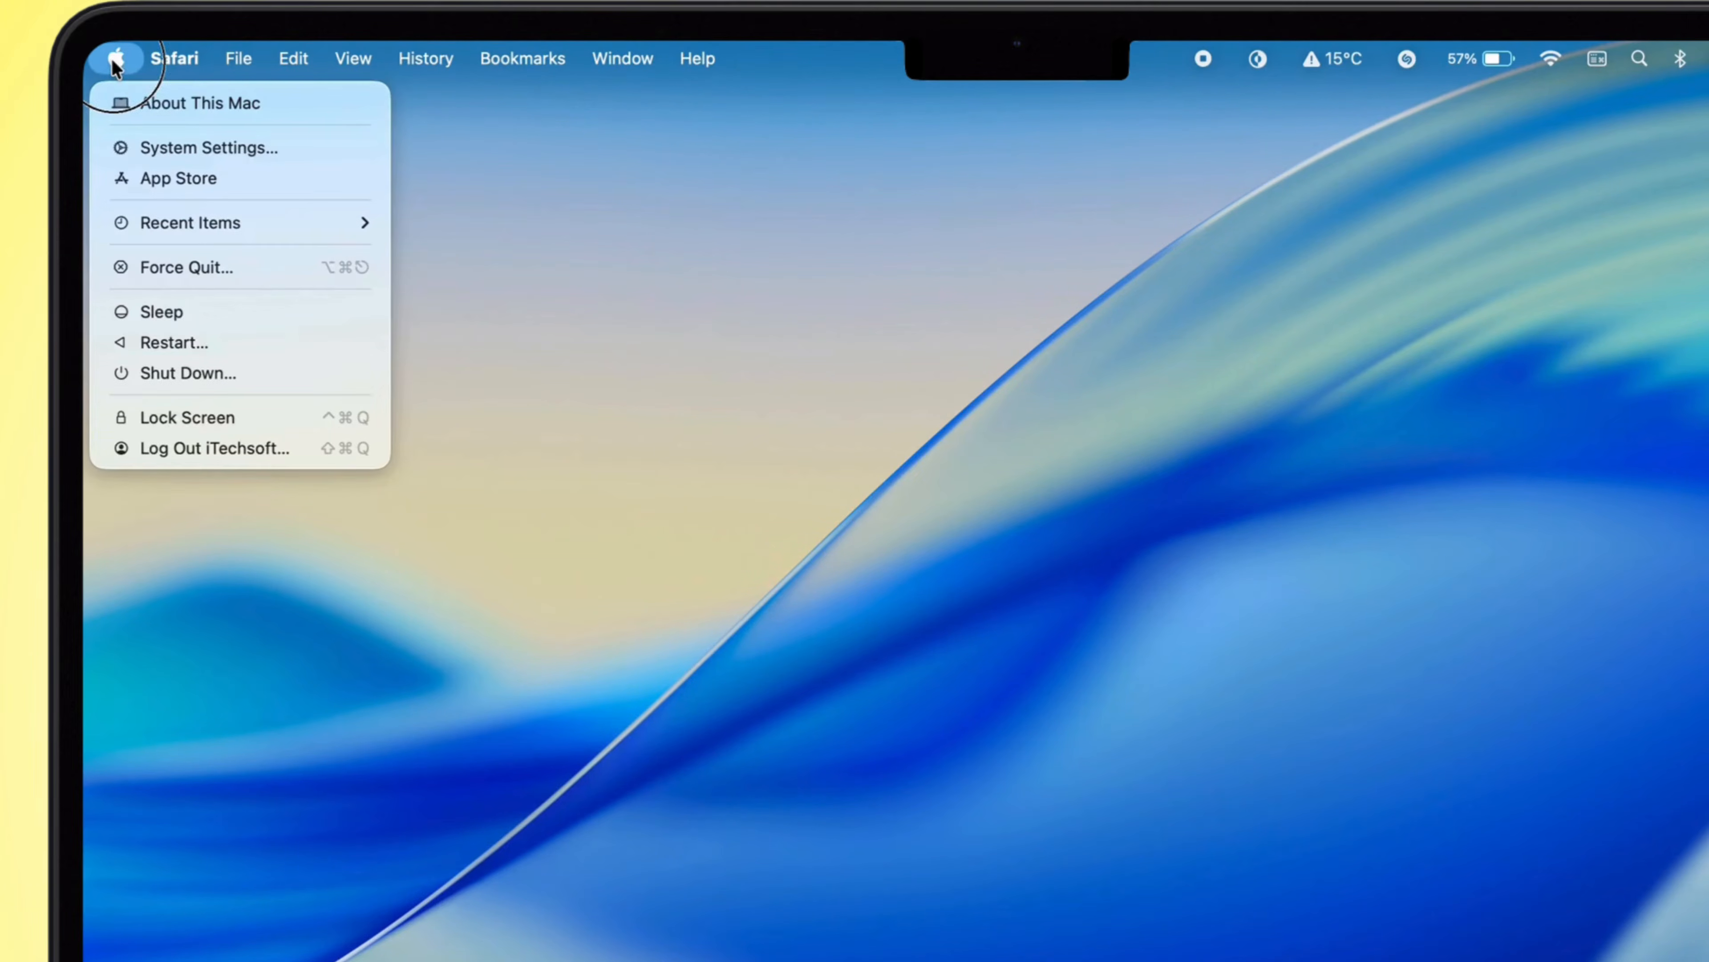
left_click(185, 146)
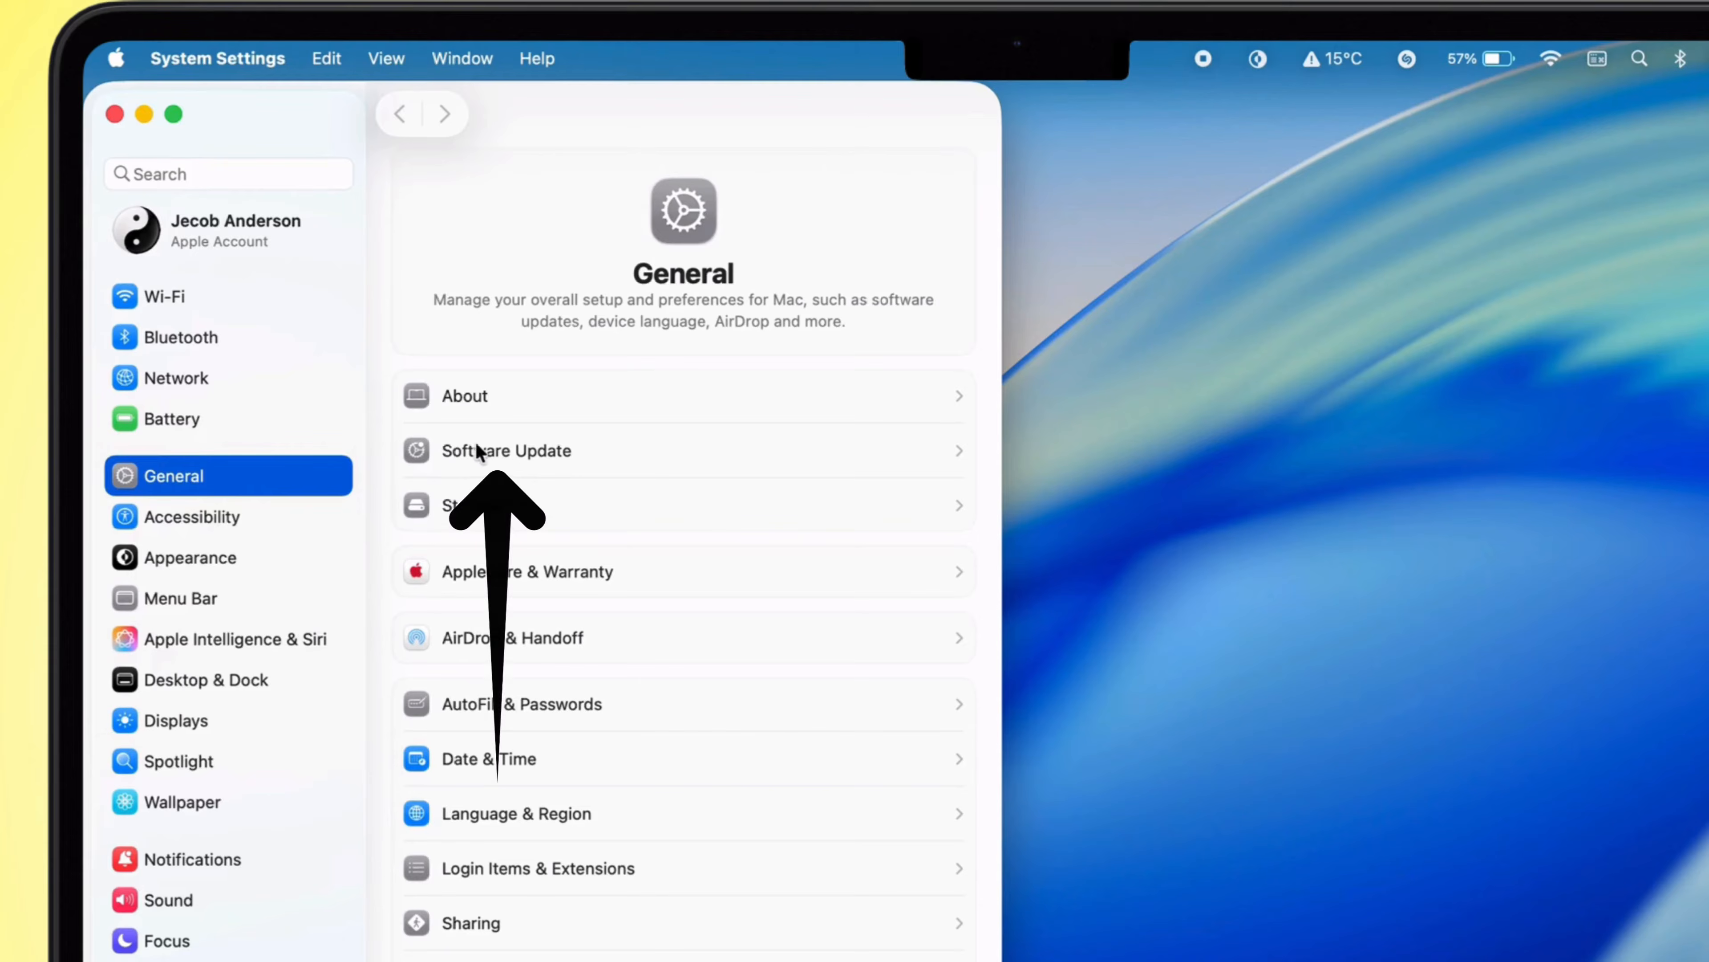
left_click(562, 465)
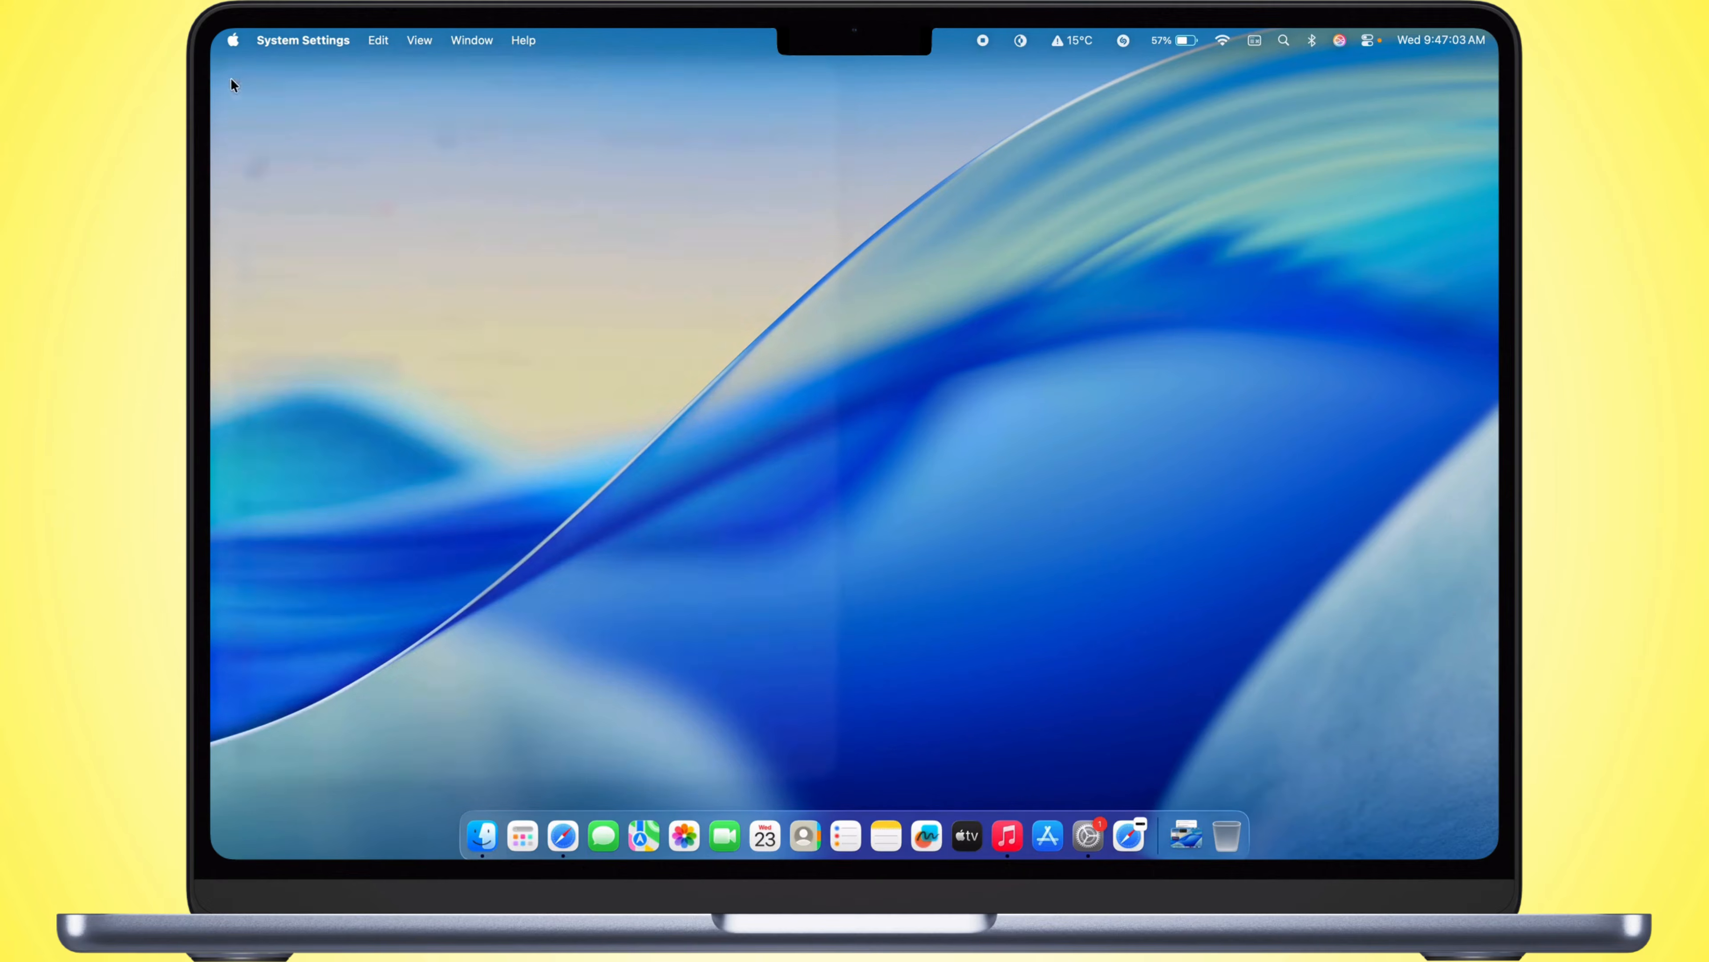
Step: Open the Music app and sign in with the prefilled Apple Account
left_click(1007, 835)
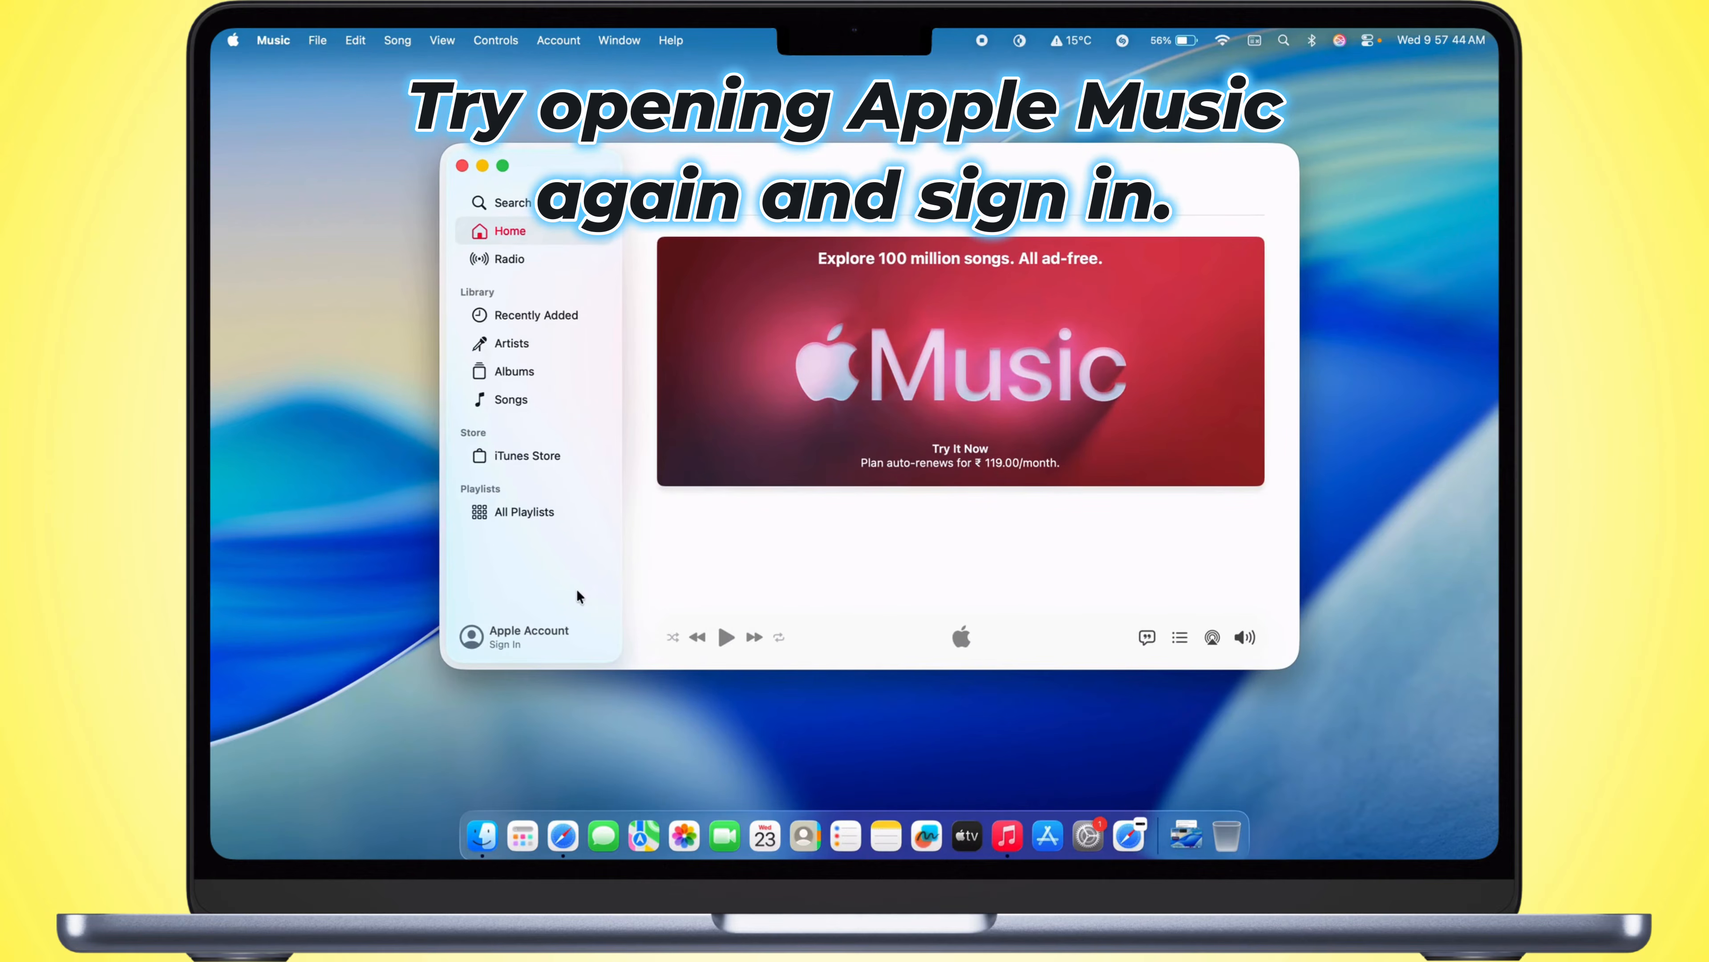
left_click(475, 636)
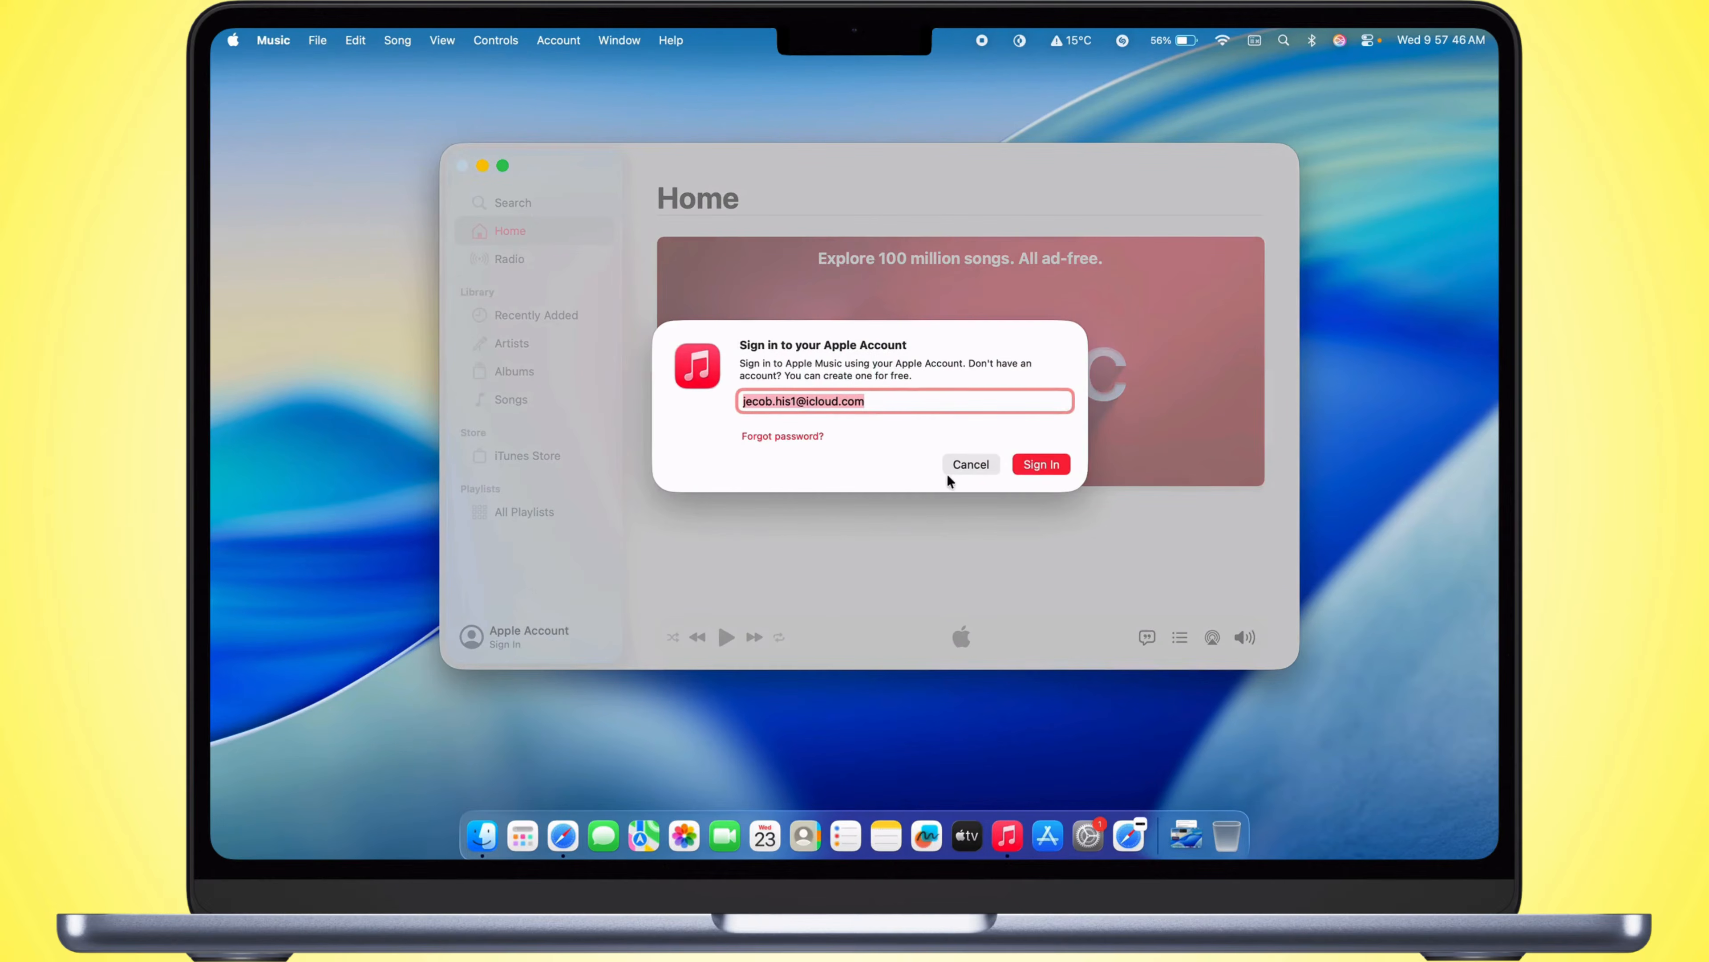
left_click(1041, 465)
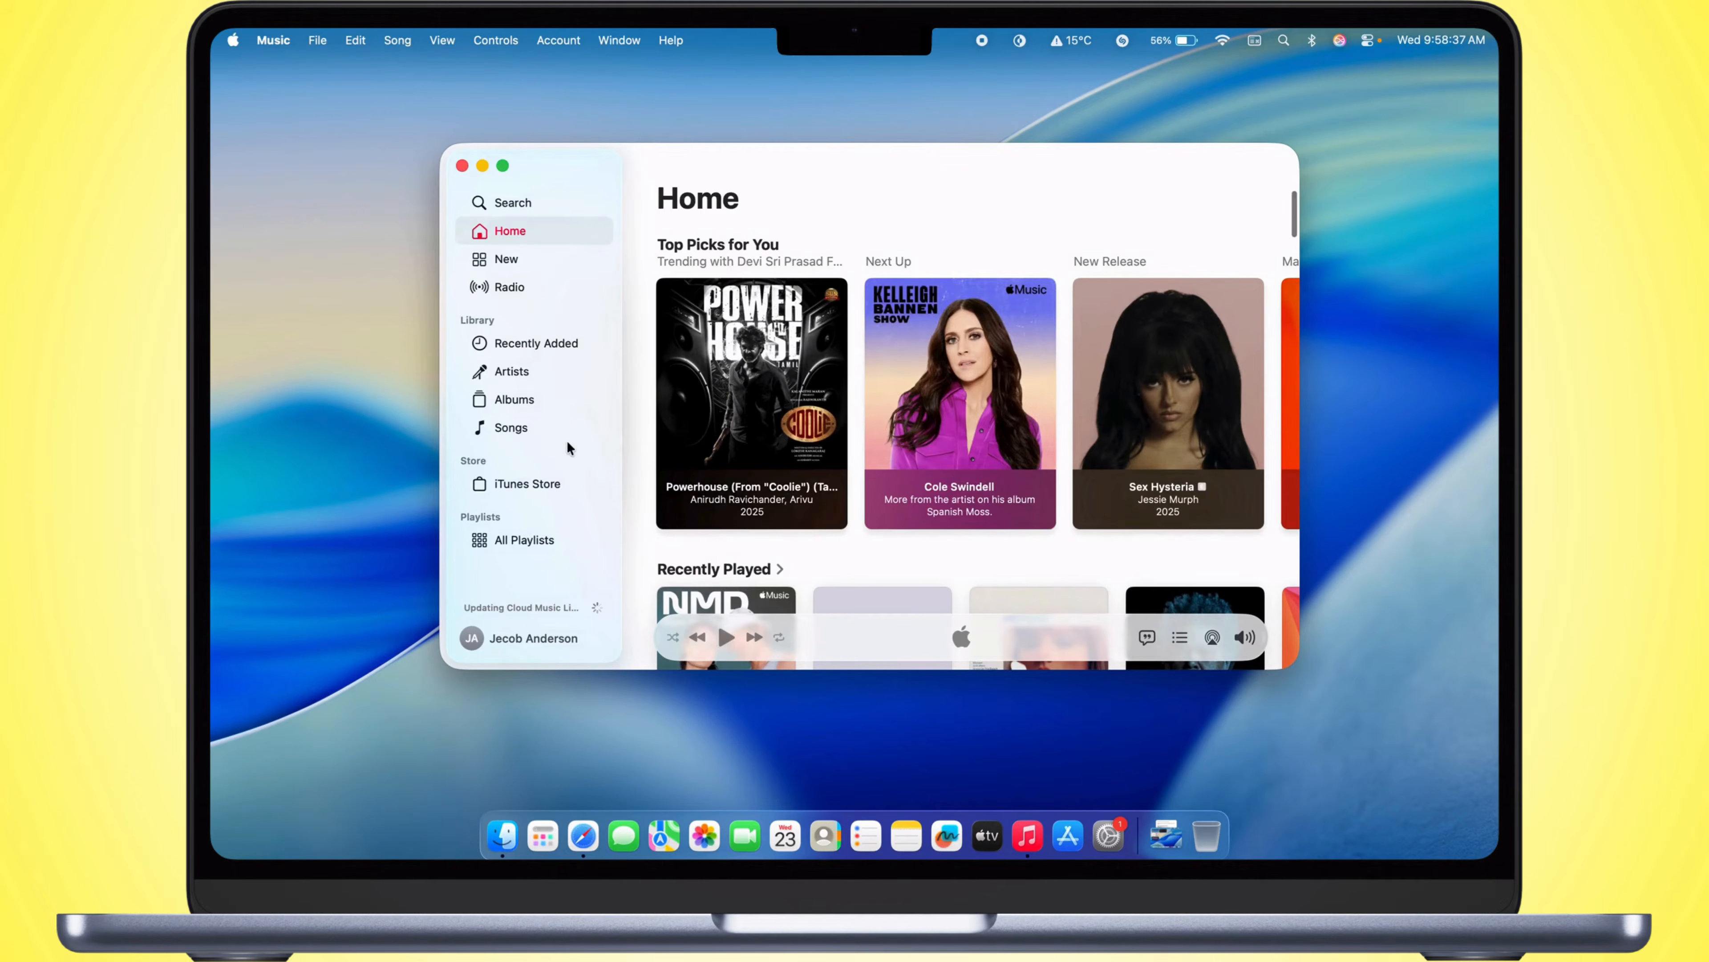
Step: Look through the Music app's Home recommendations, Artists, Albums and iTunes Store pages
scroll(762, 386, "down", 5)
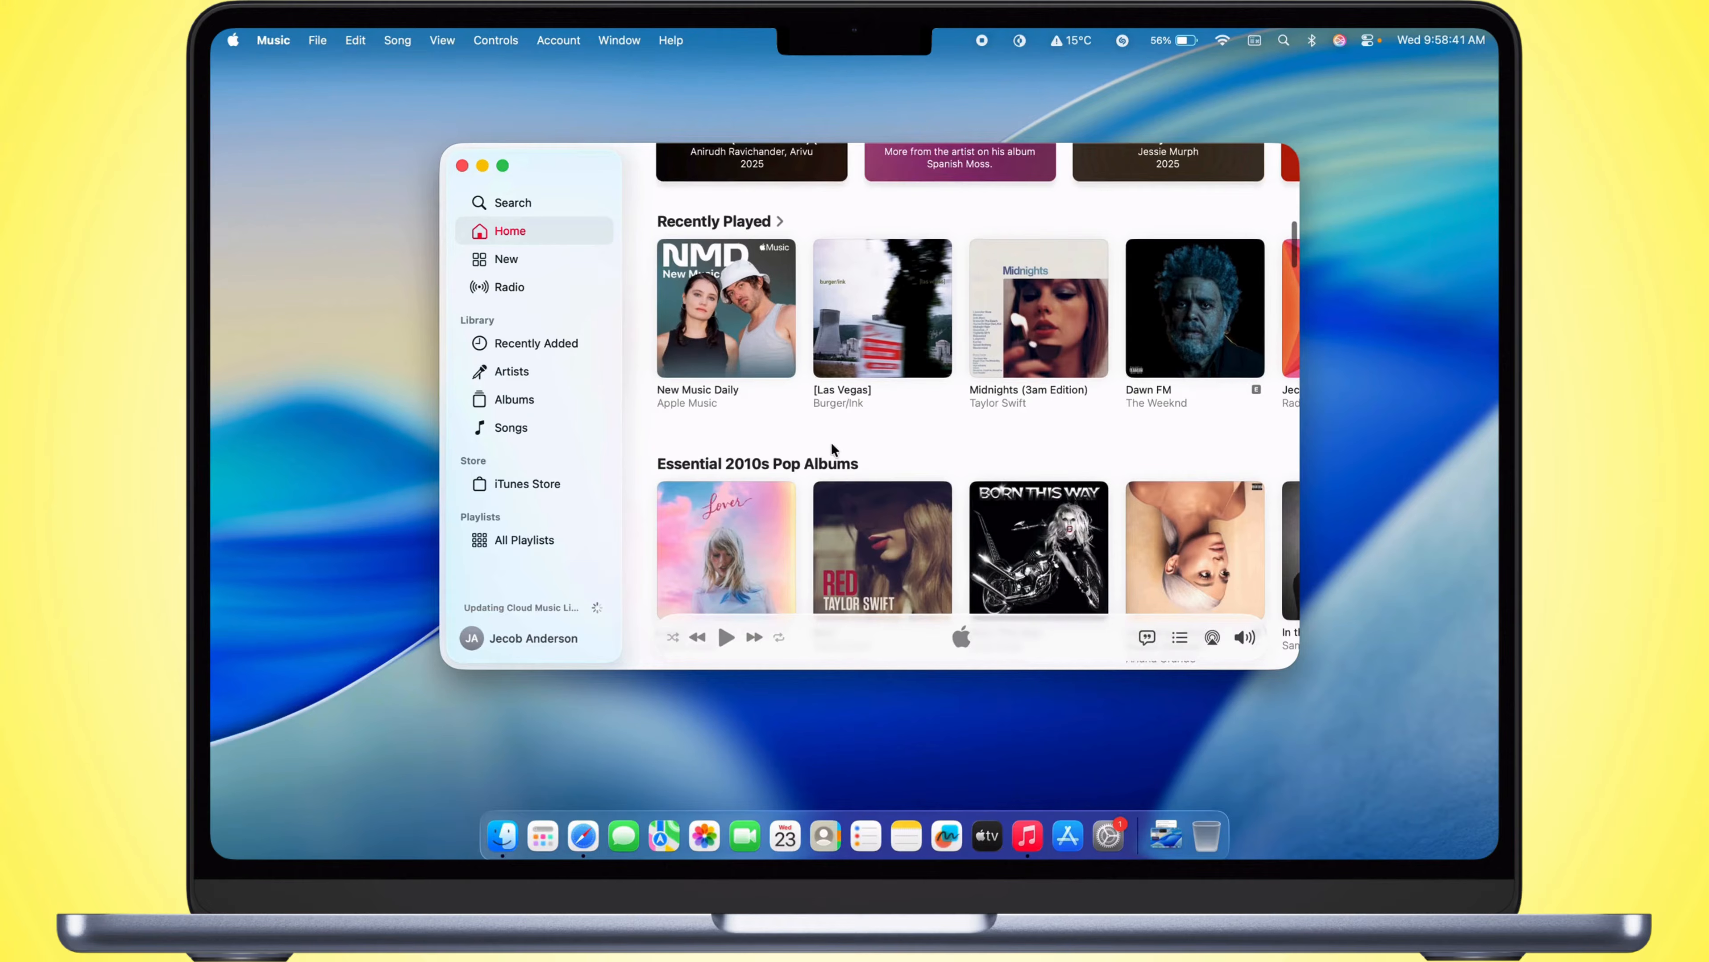
scroll(832, 449, "down", 5)
left_click(534, 369)
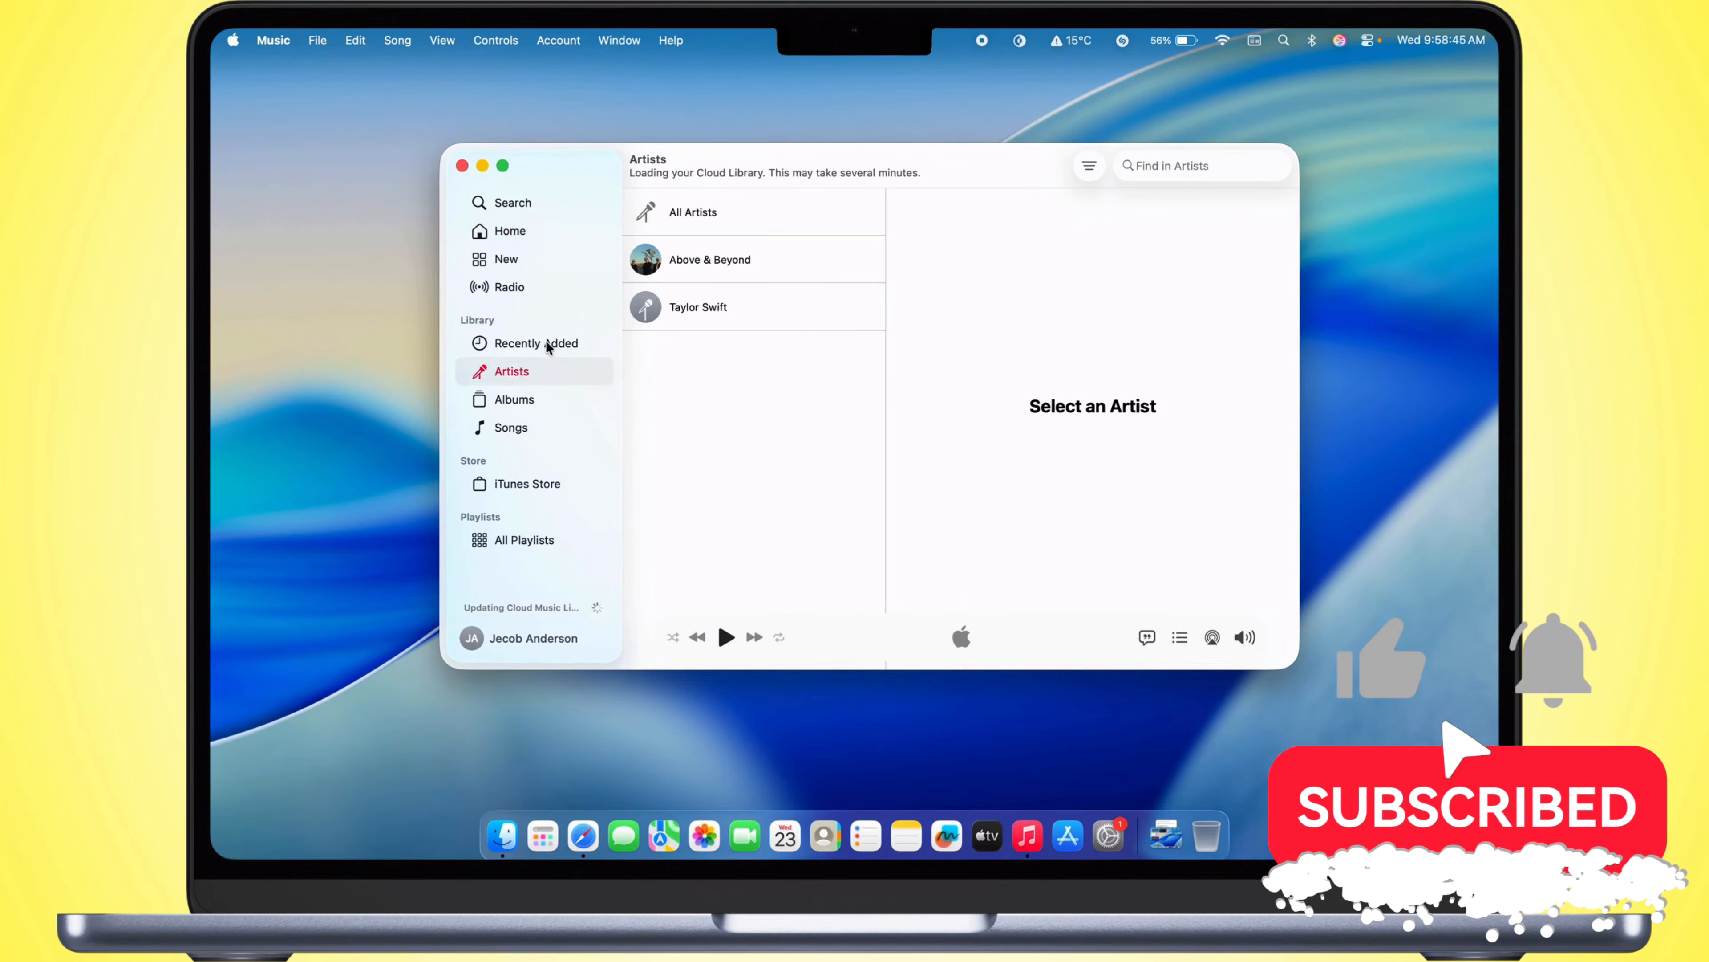
left_click(535, 399)
left_click(535, 483)
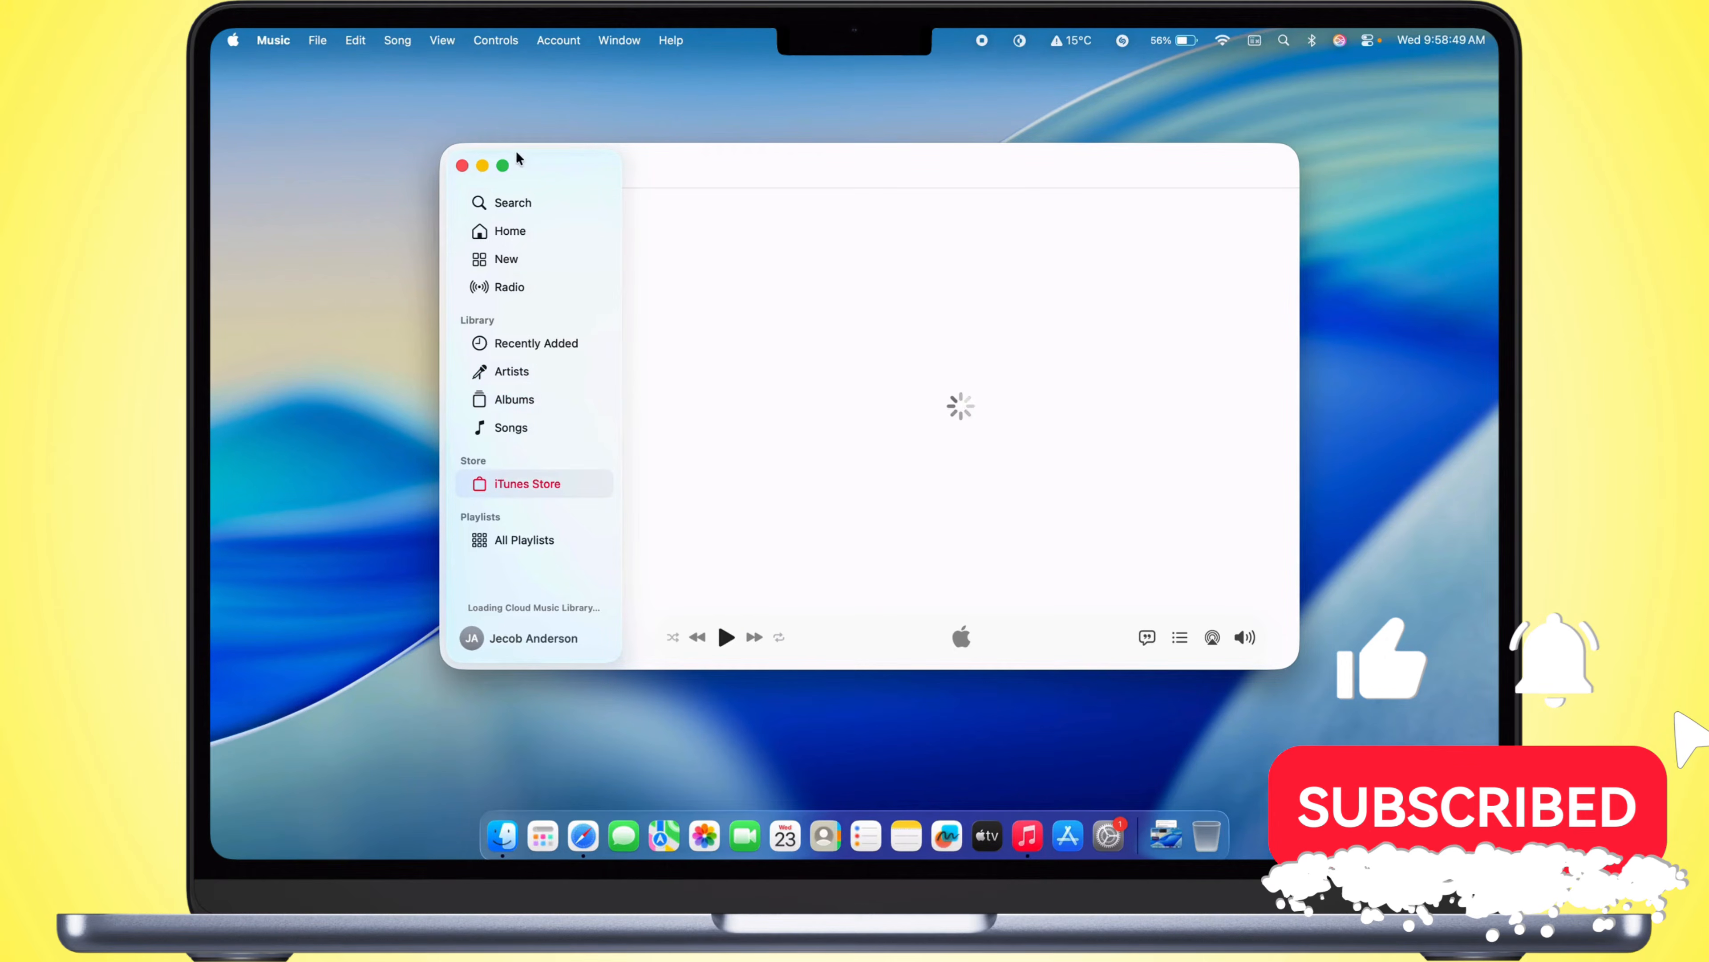
Step: Browse the Home and New pages, including the latest songs and new releases, and close the Music window
left_click(510, 230)
scroll(657, 250, "down", 2)
left_click(510, 261)
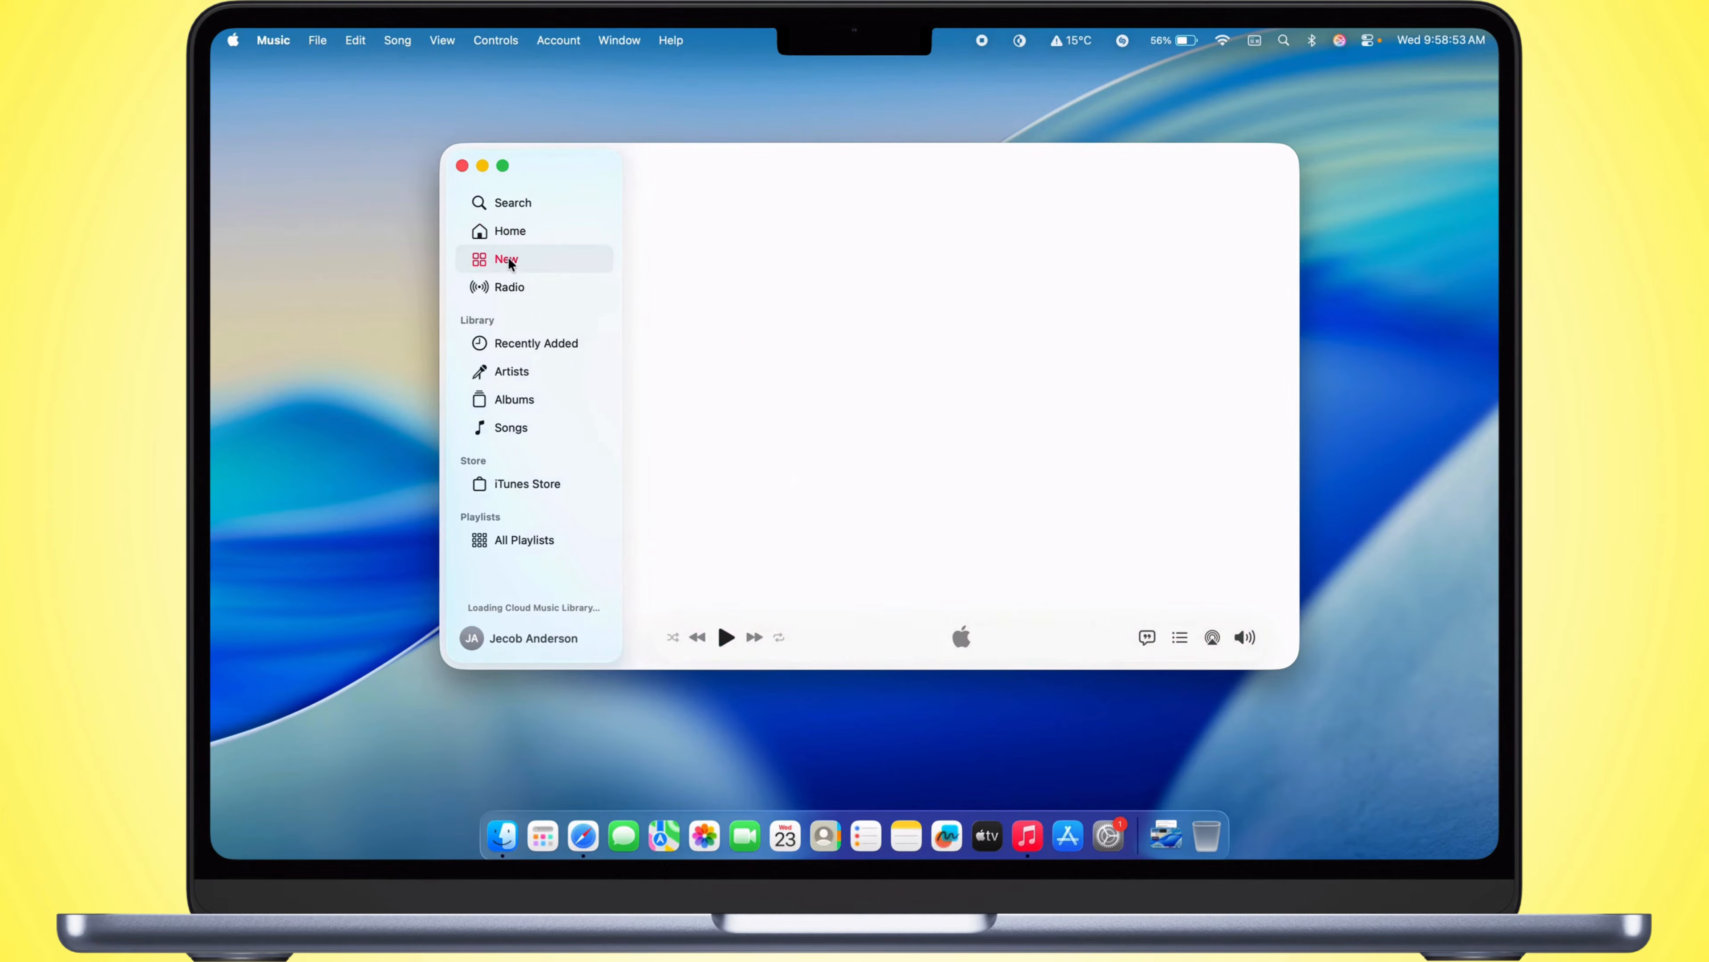
scroll(840, 378, "down", 4)
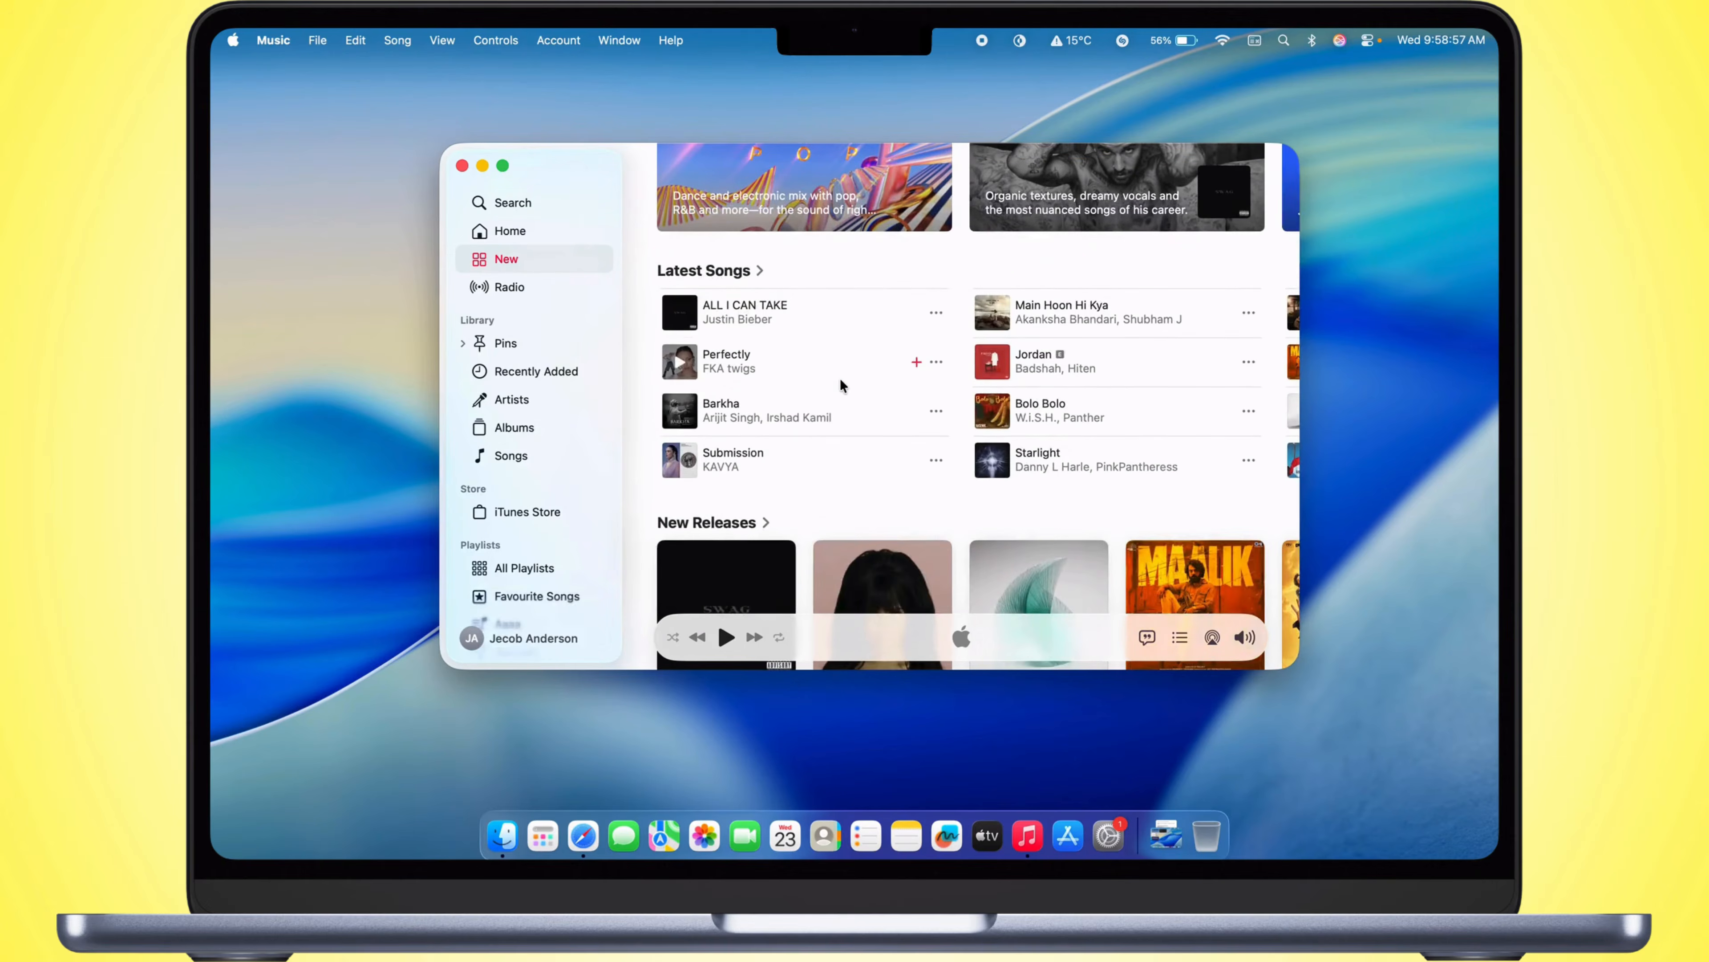
scroll(840, 378, "down", 6)
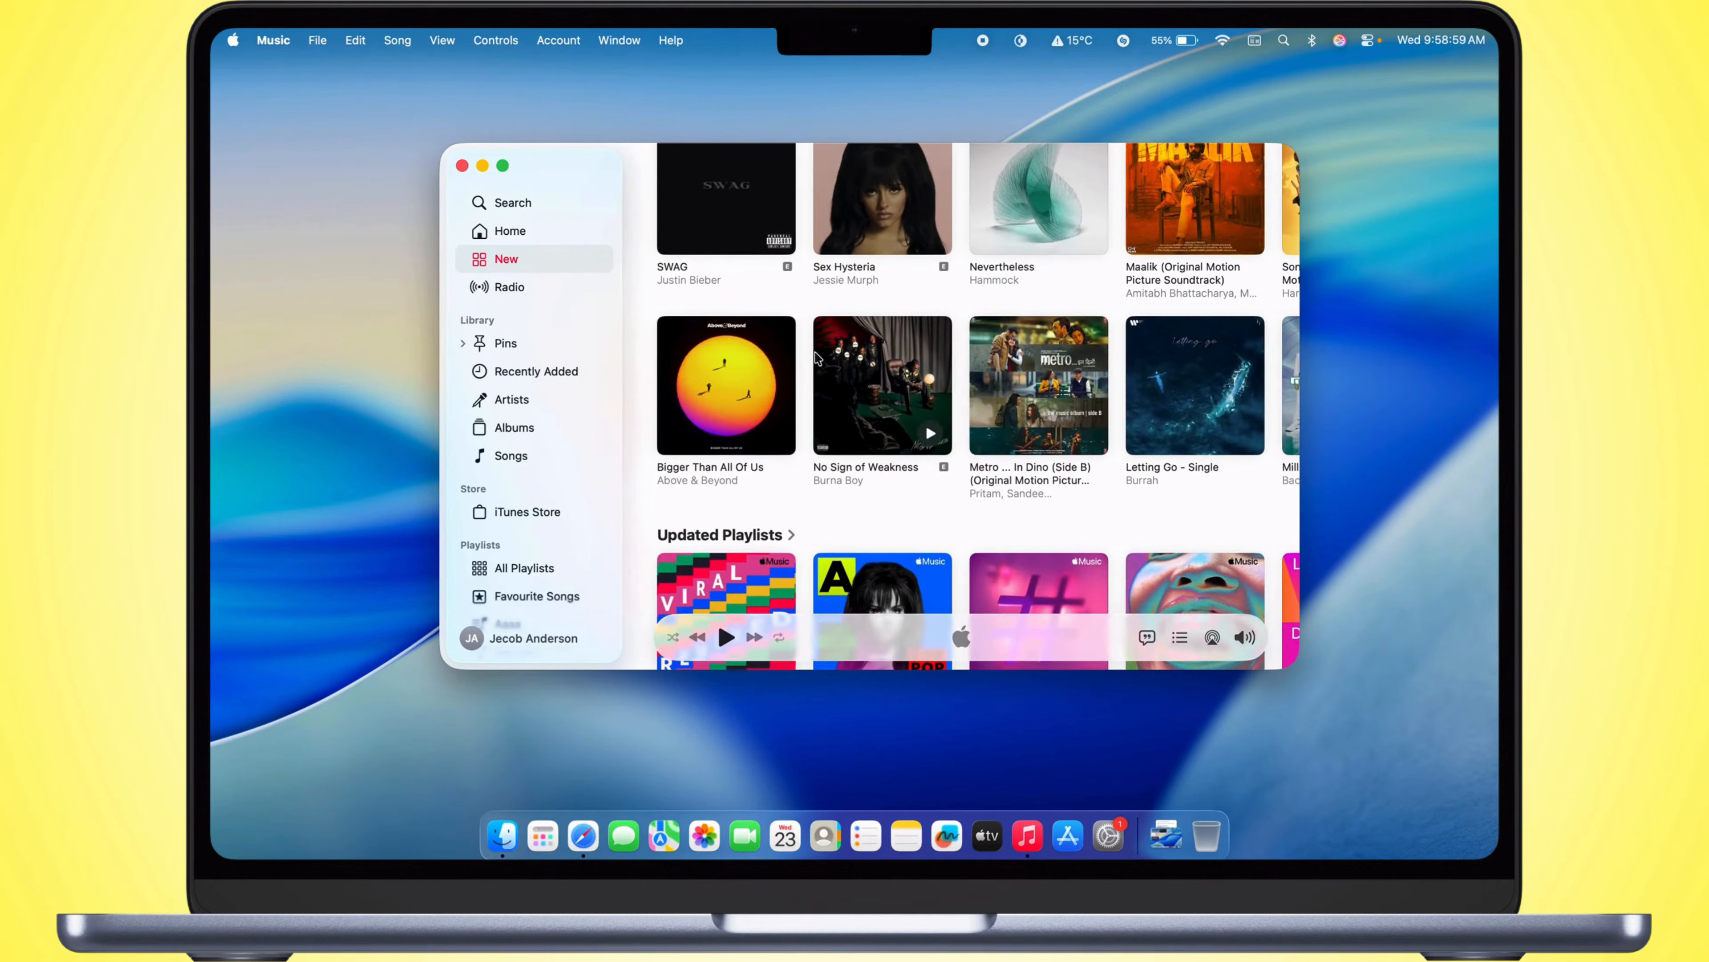
left_click(462, 166)
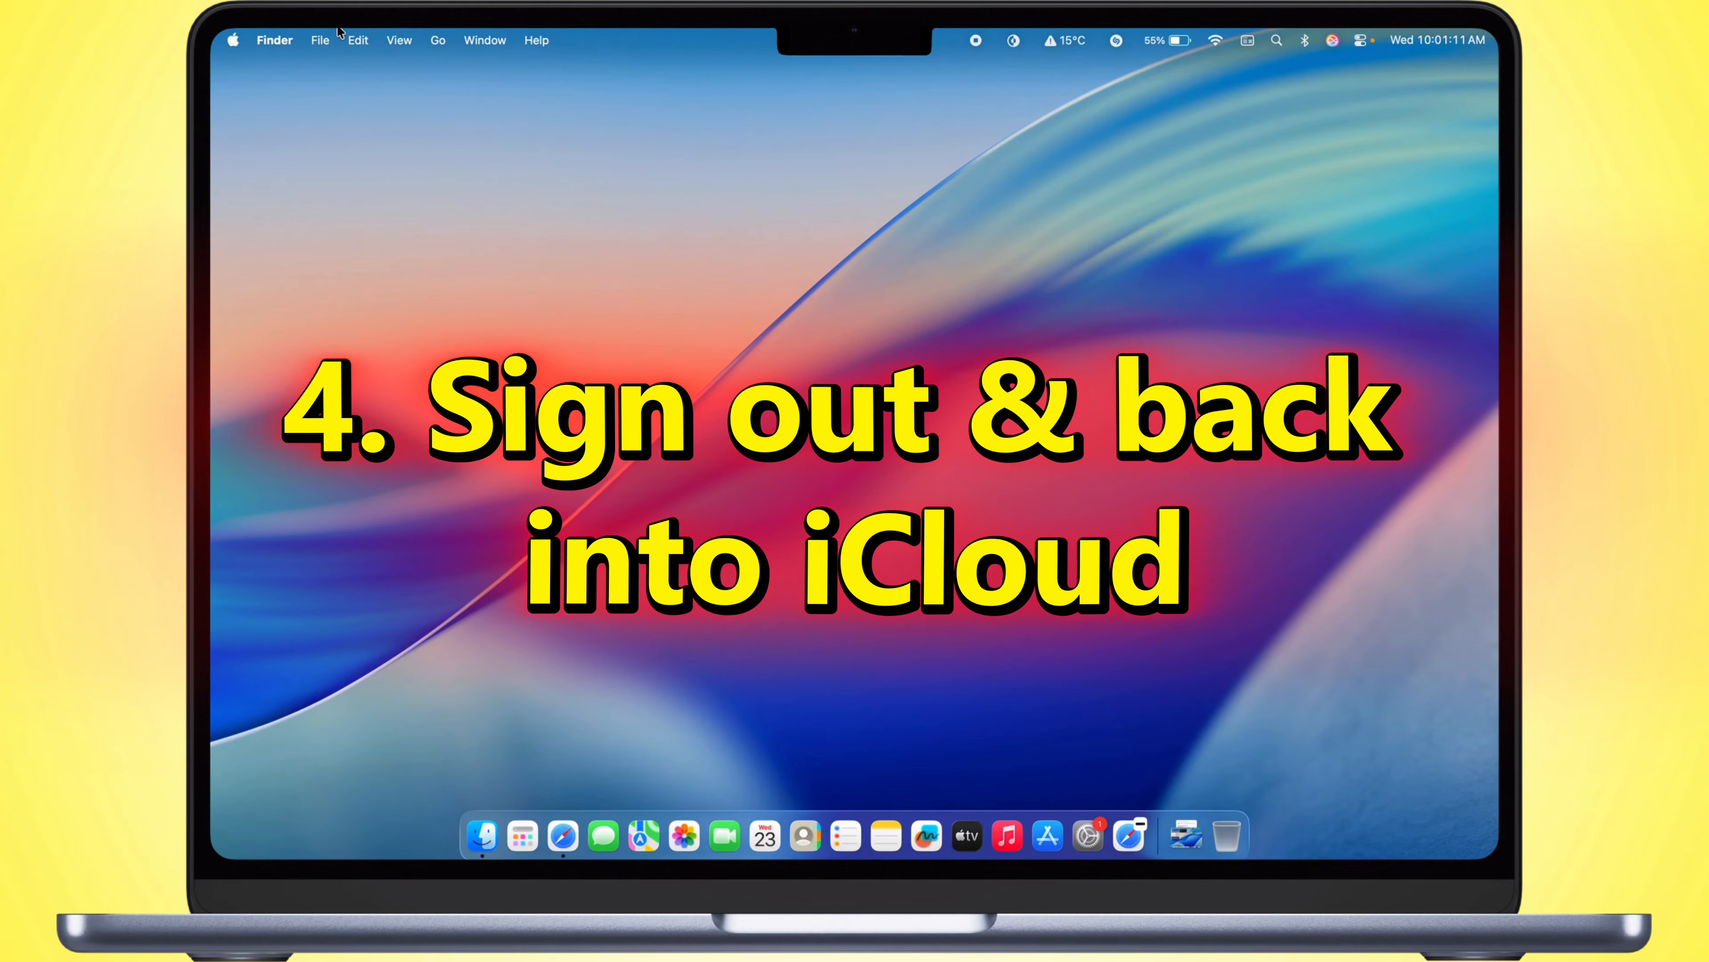
Step: Try to sign out of the Apple Account in System Settings, cancel at the iCloud data copy prompt, and close the open windows
left_click(233, 40)
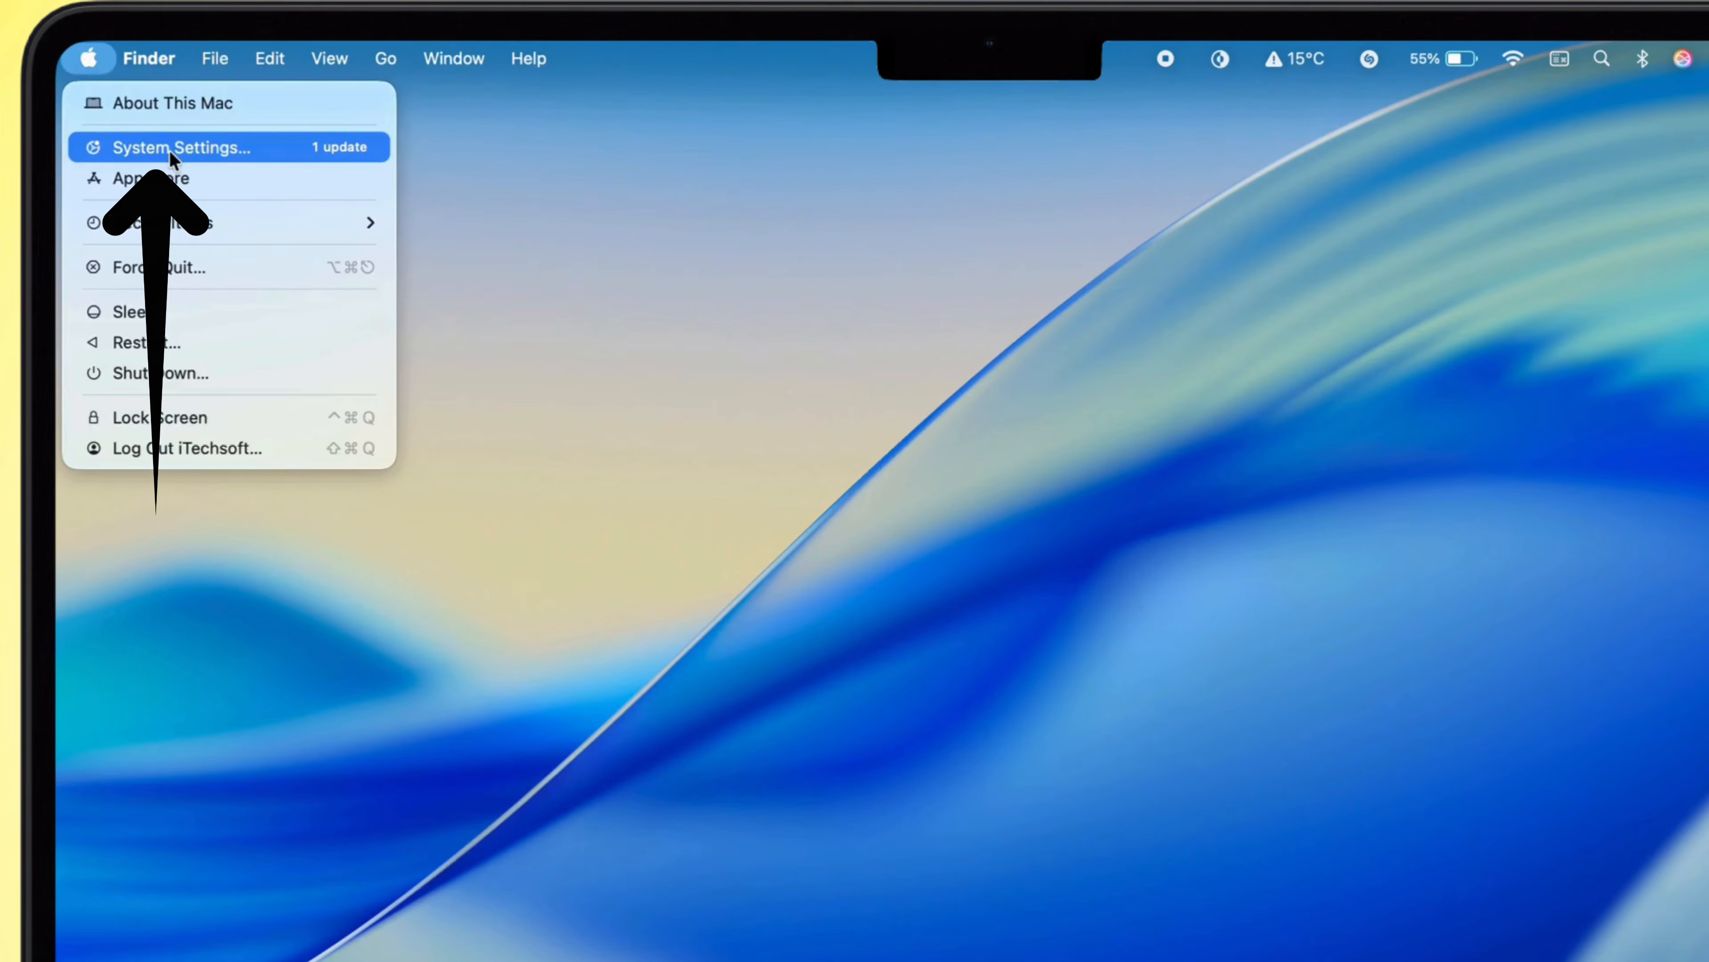
left_click(170, 153)
left_click(220, 218)
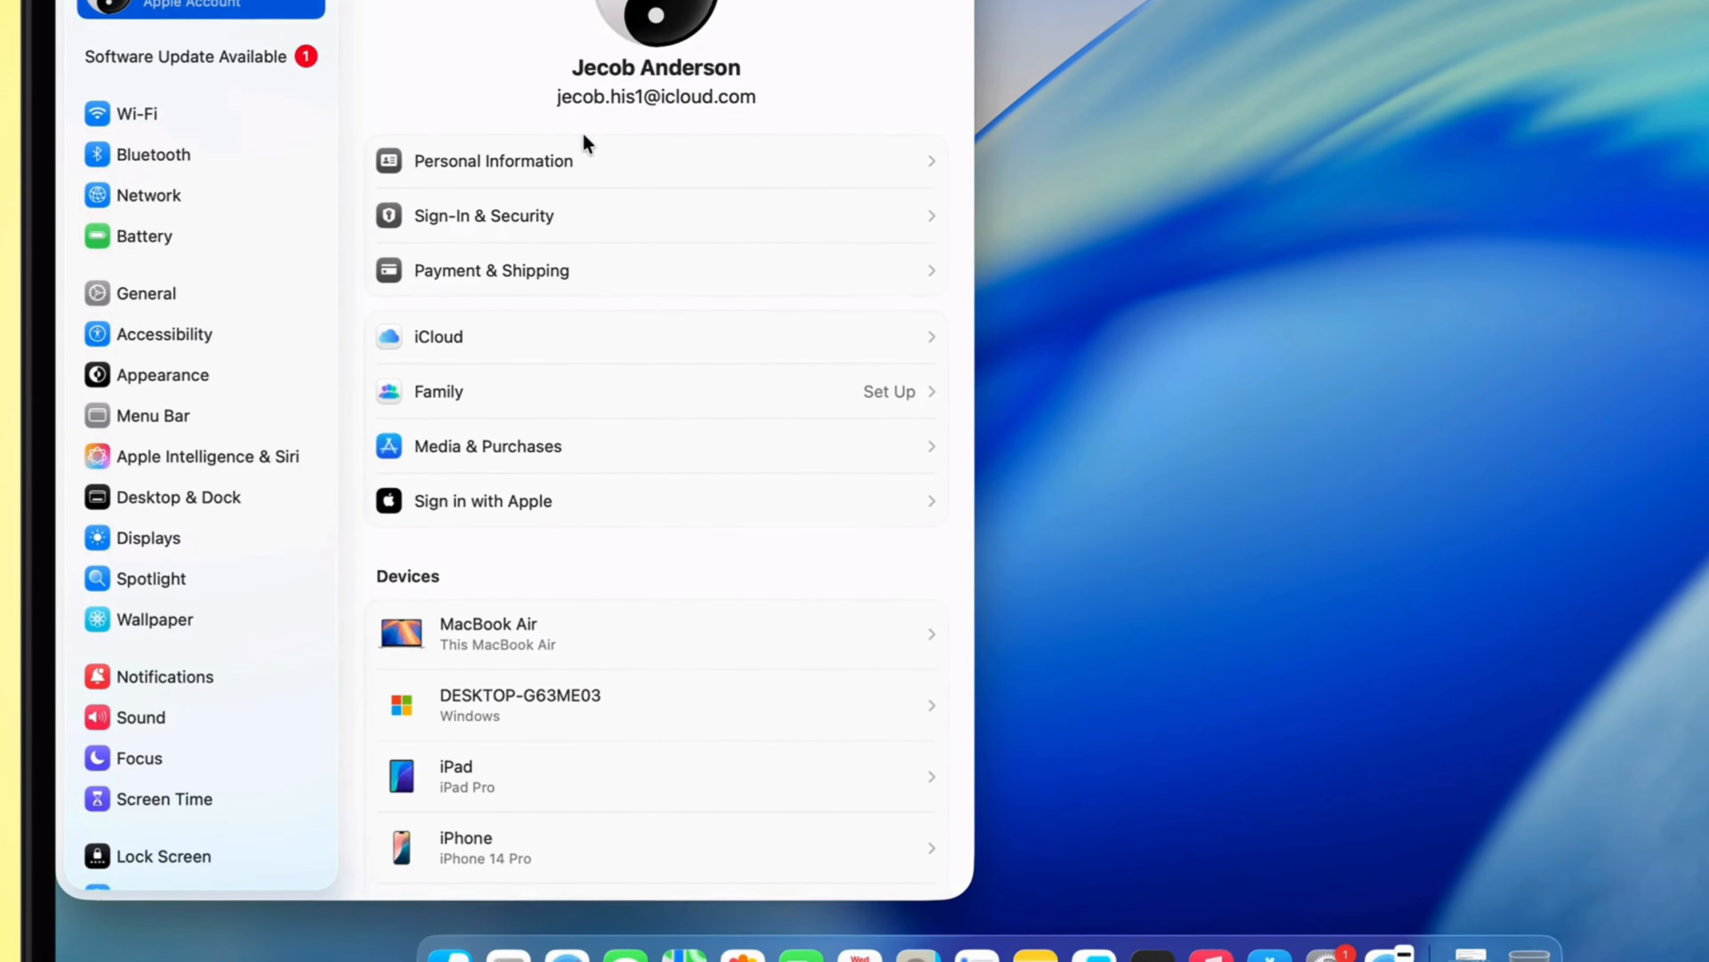
scroll(585, 318, "down", 5)
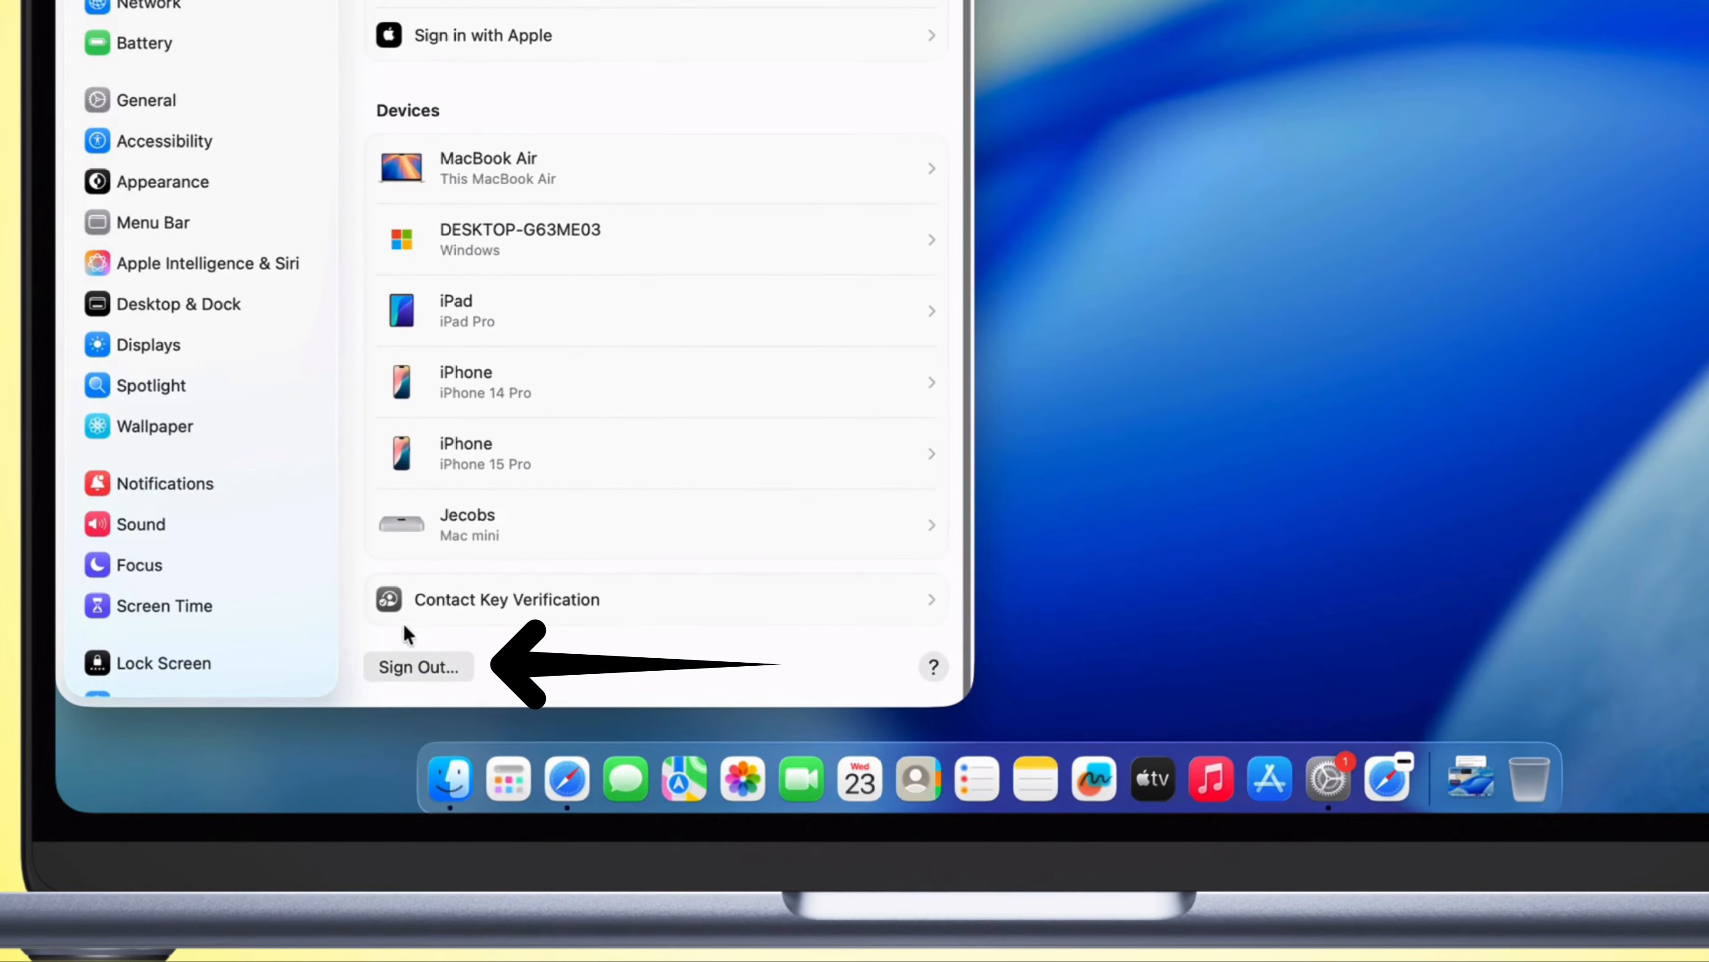
left_click(415, 668)
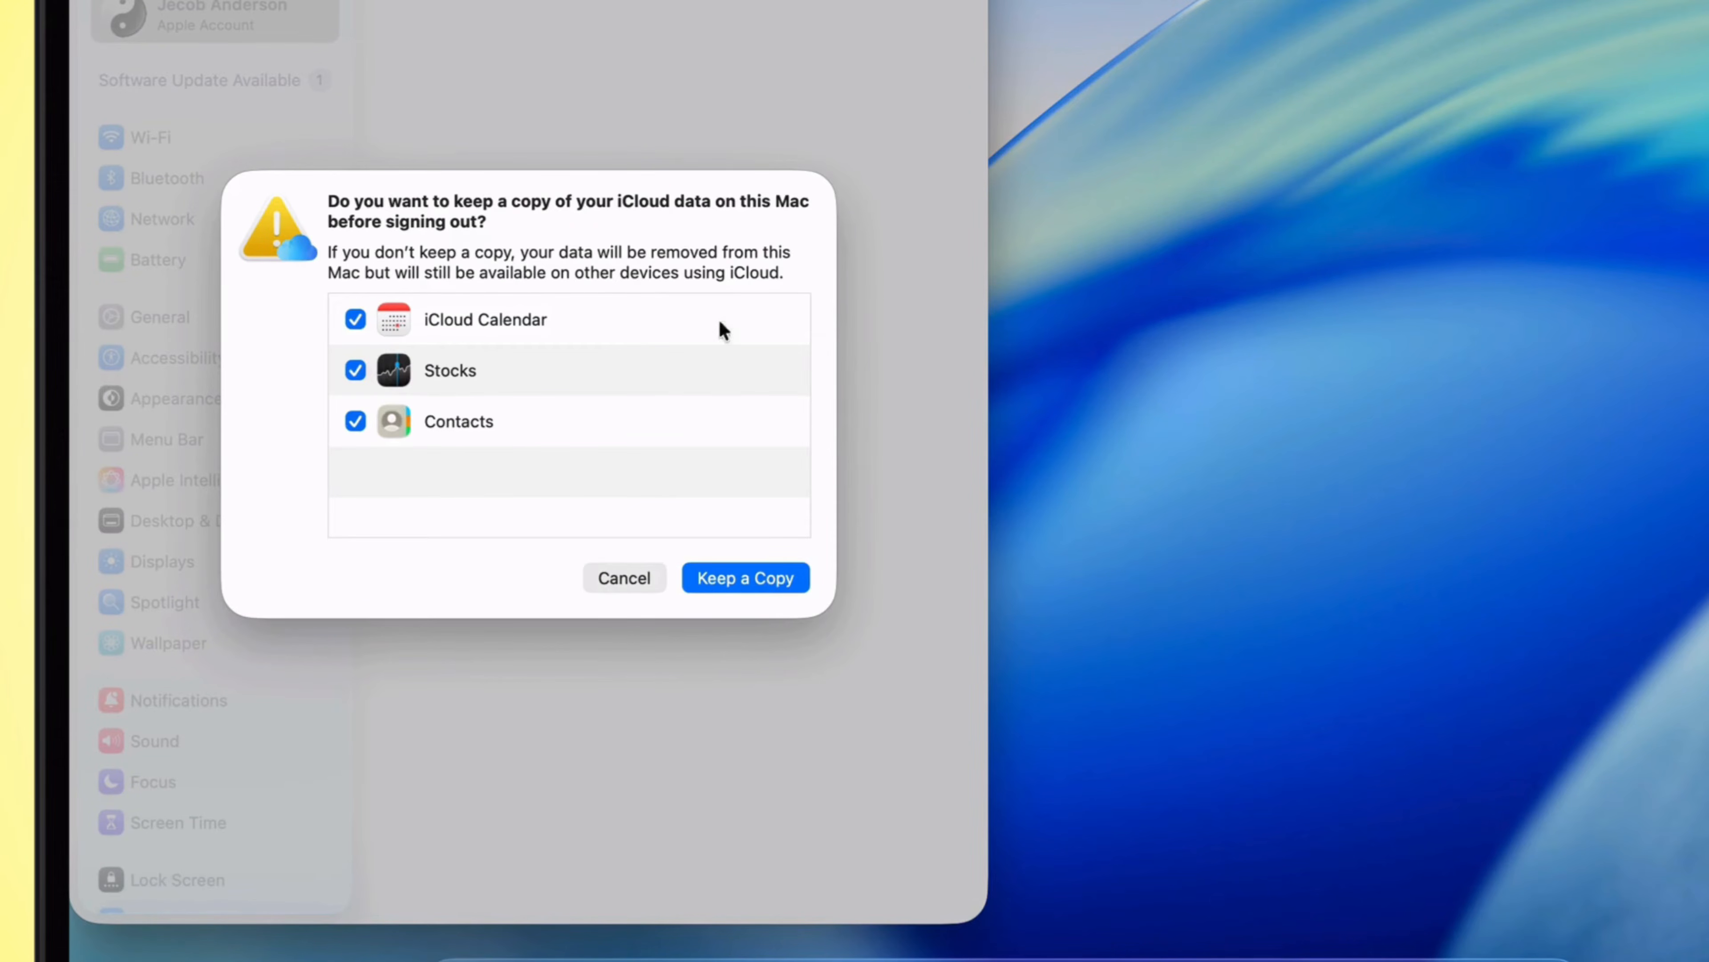
left_click(625, 578)
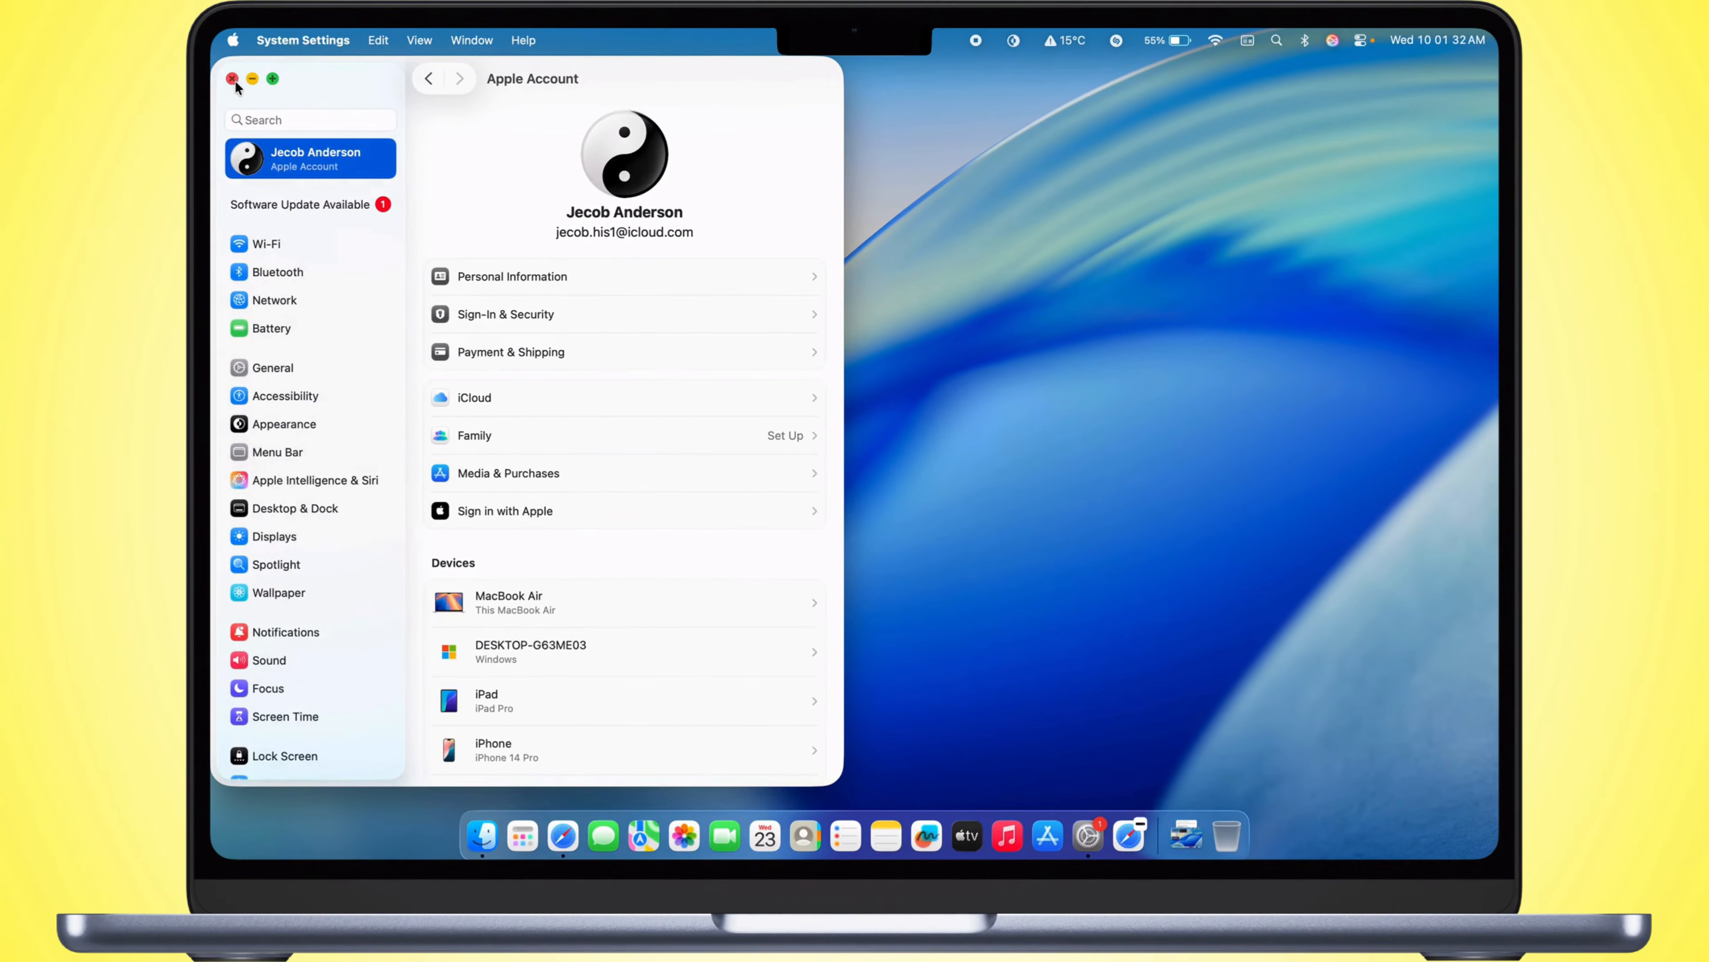
left_click(231, 75)
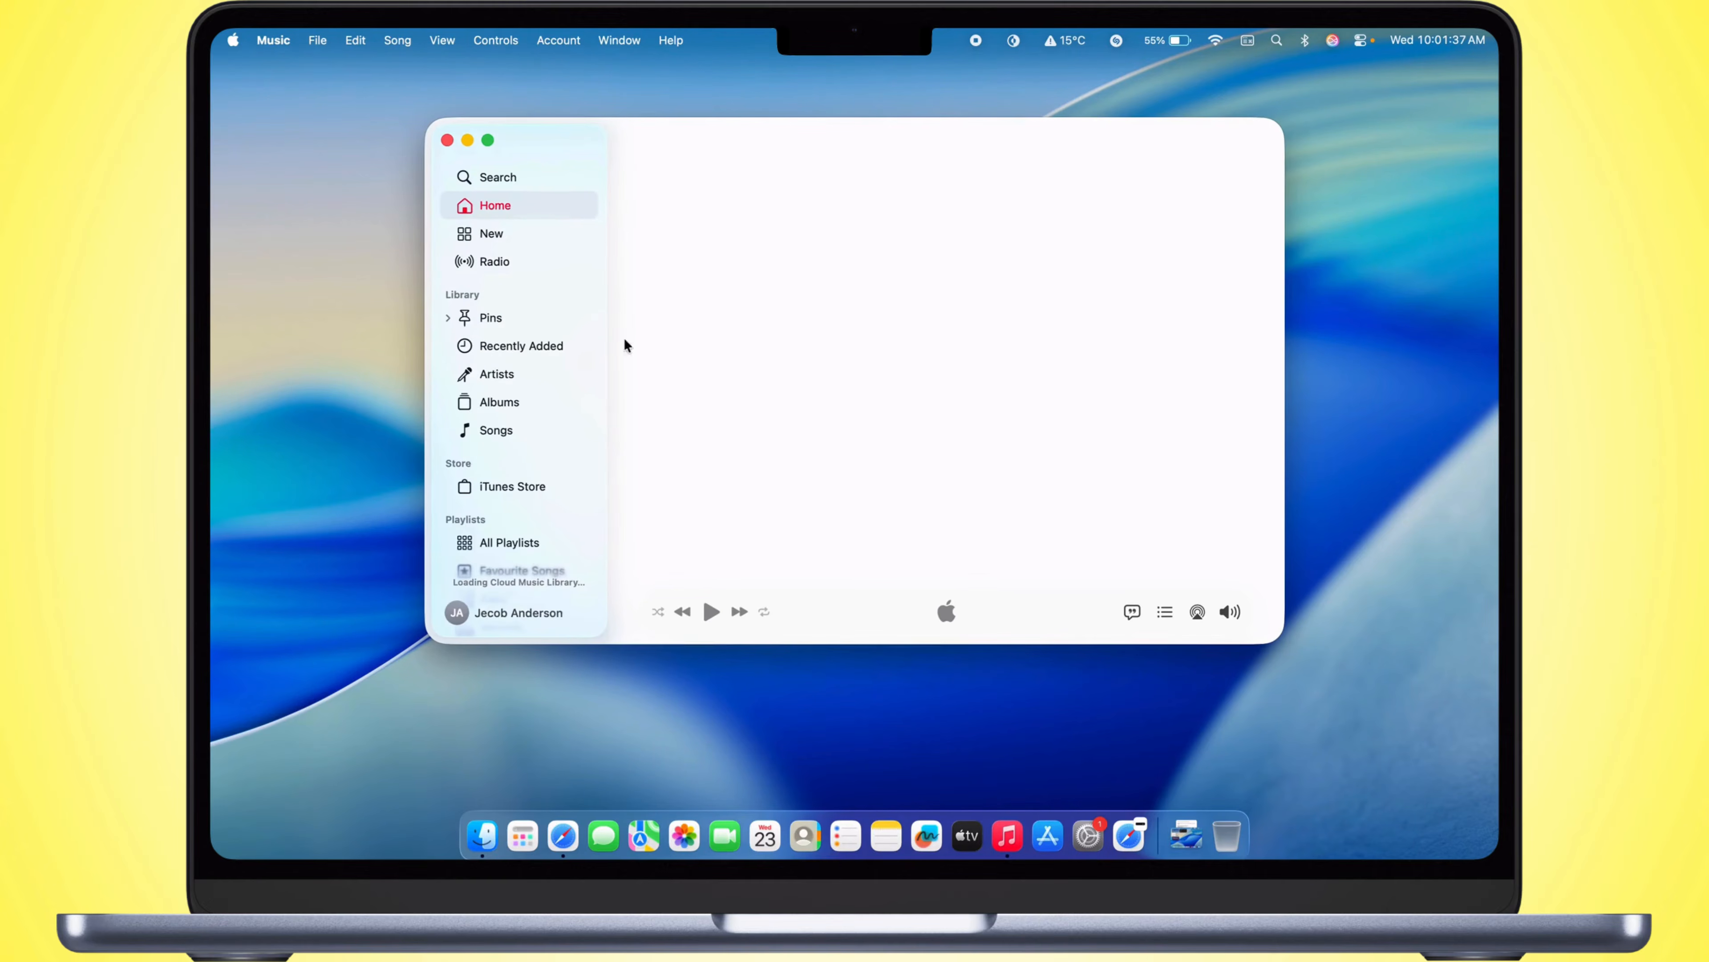
left_click(447, 140)
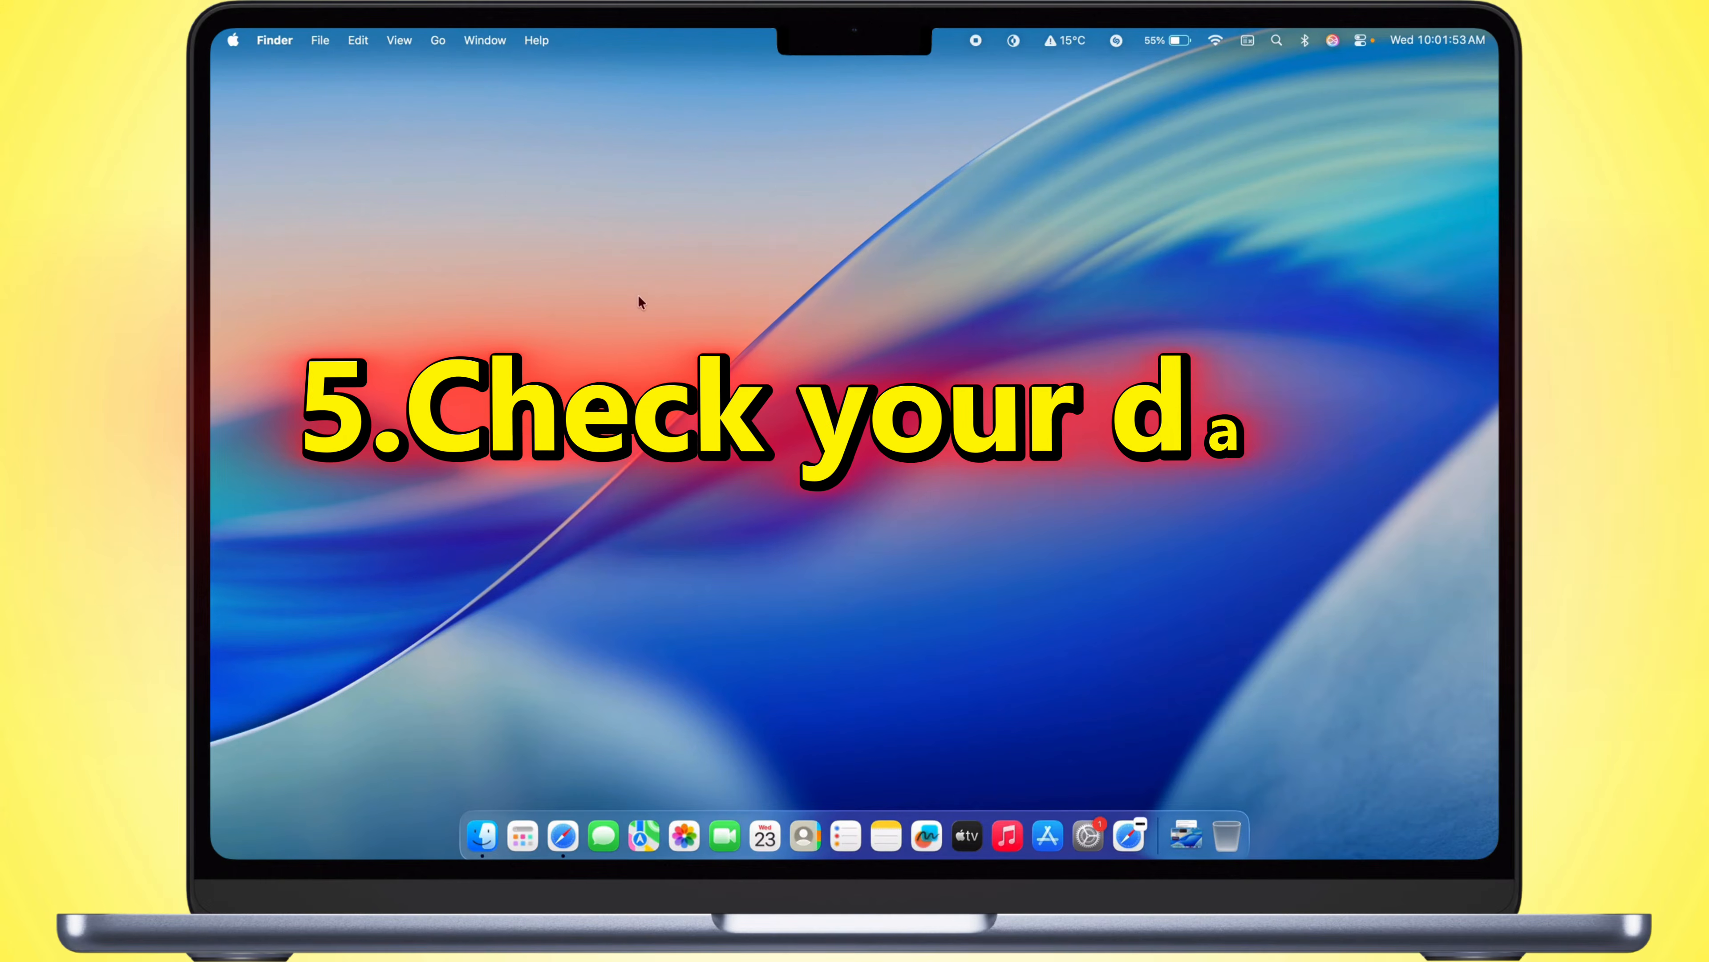
Step: Open the Date & Time settings under General and make sure the time, date and time zone are set automatically
left_click(231, 40)
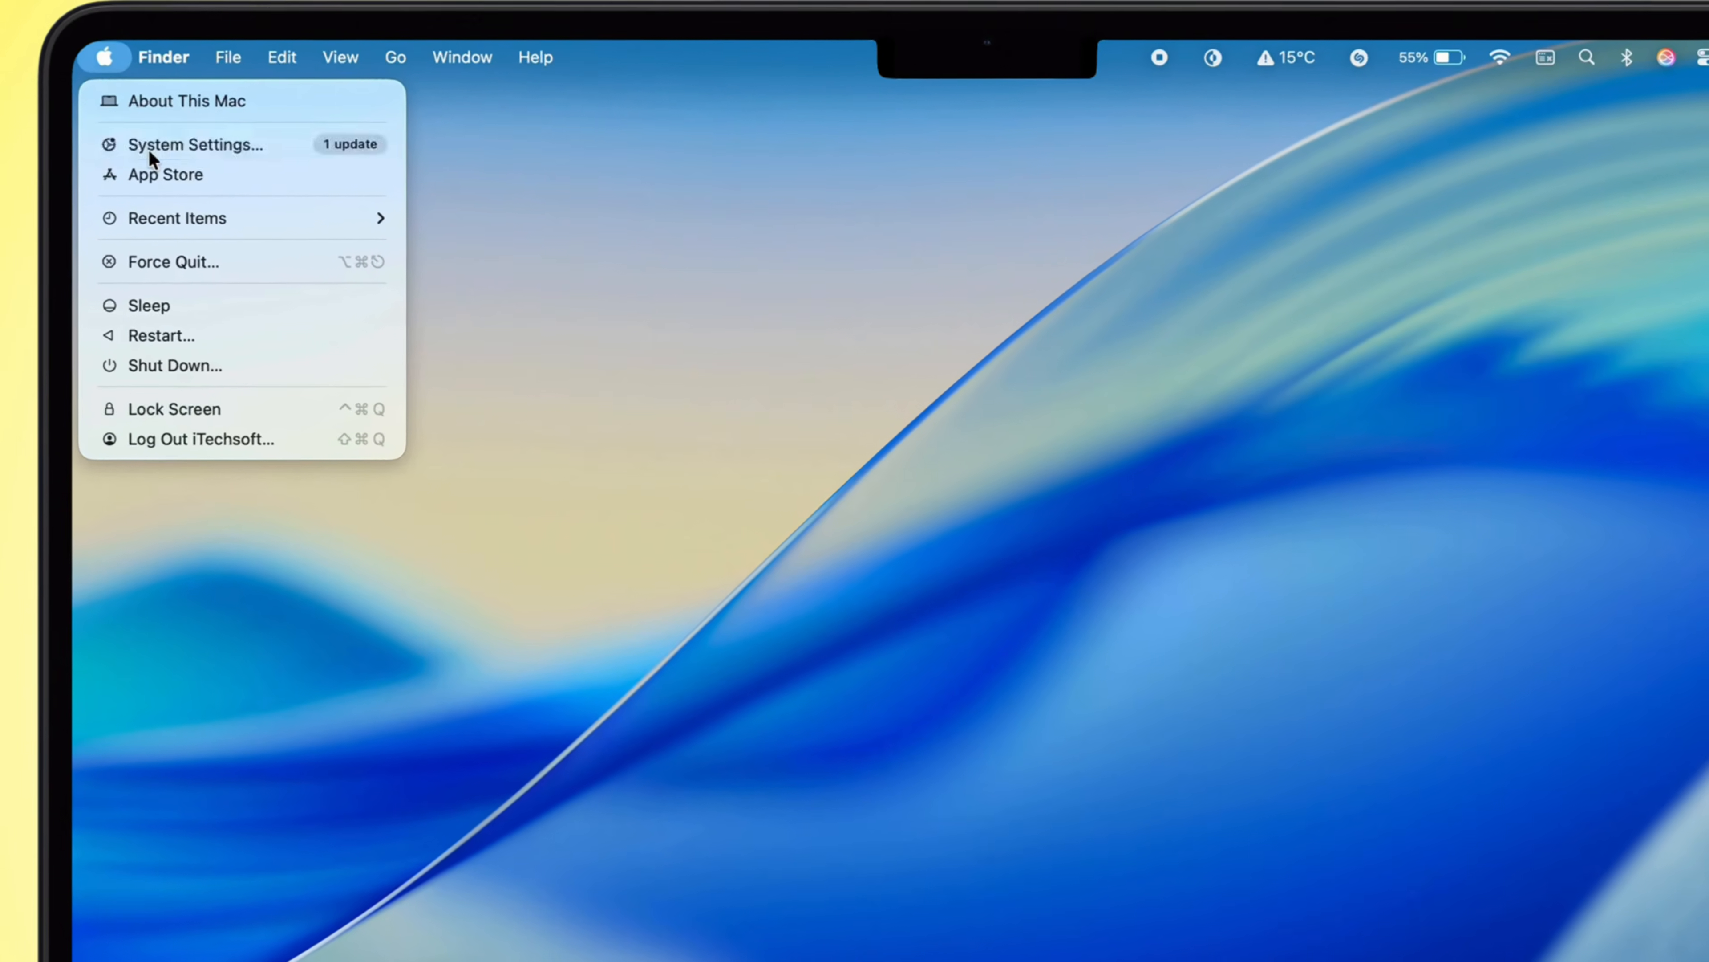
left_click(208, 124)
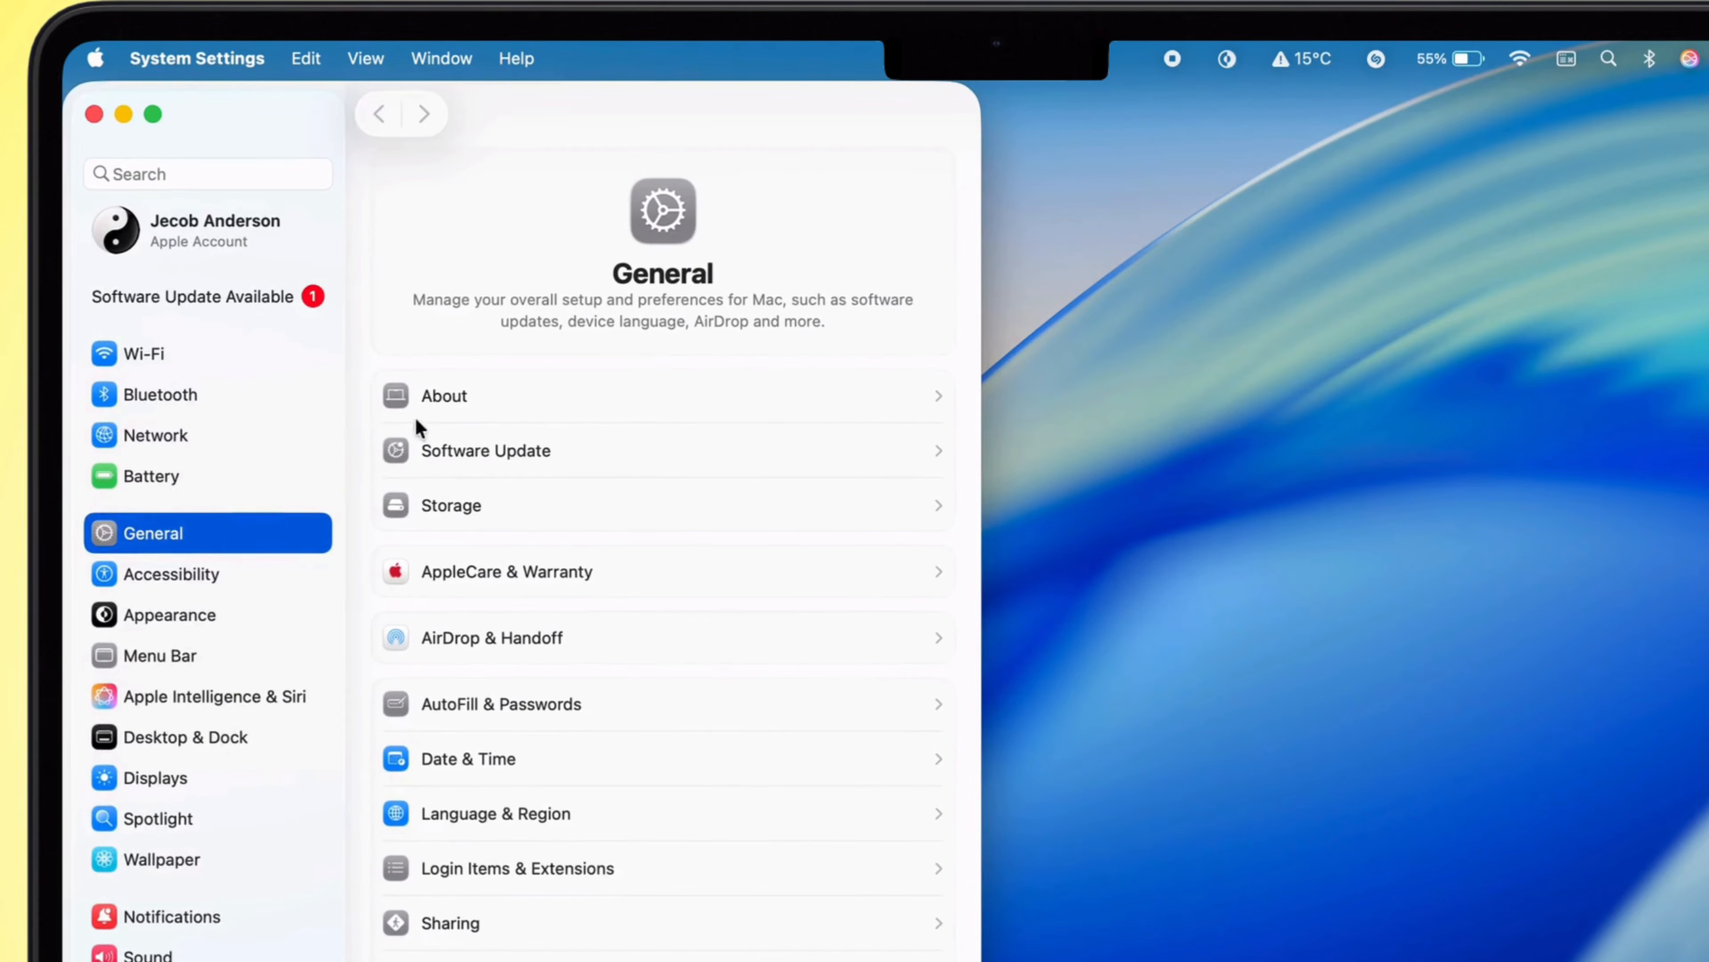
scroll(626, 572, "down", 2)
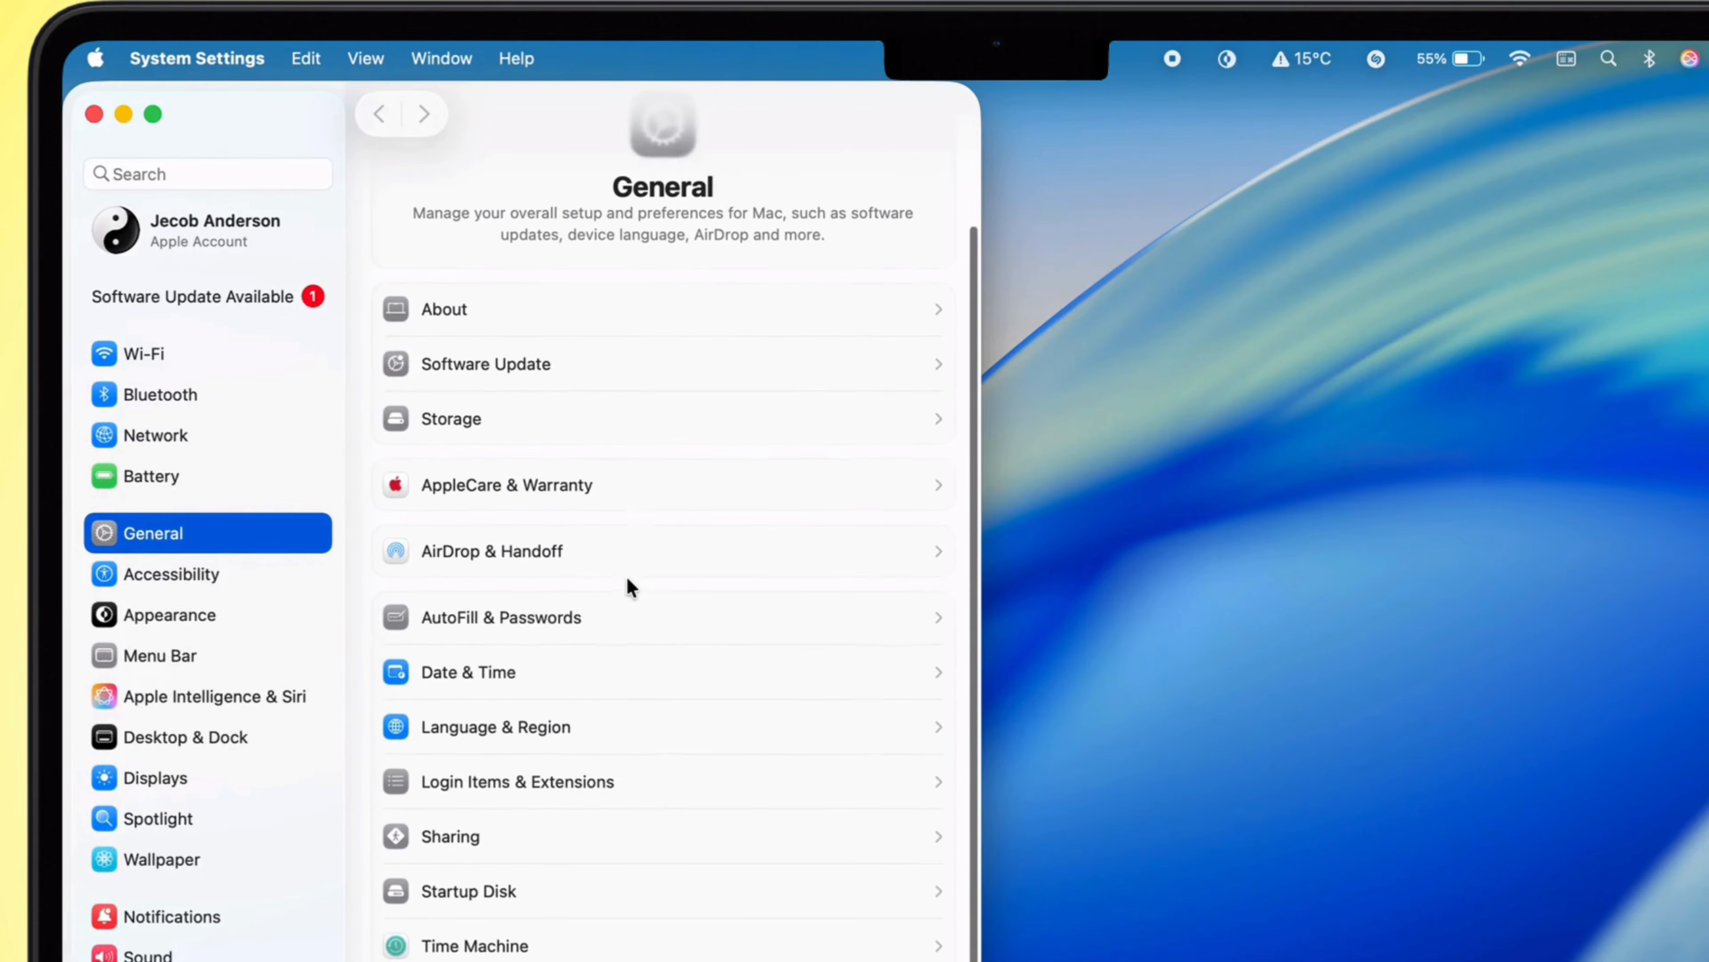
left_click(605, 682)
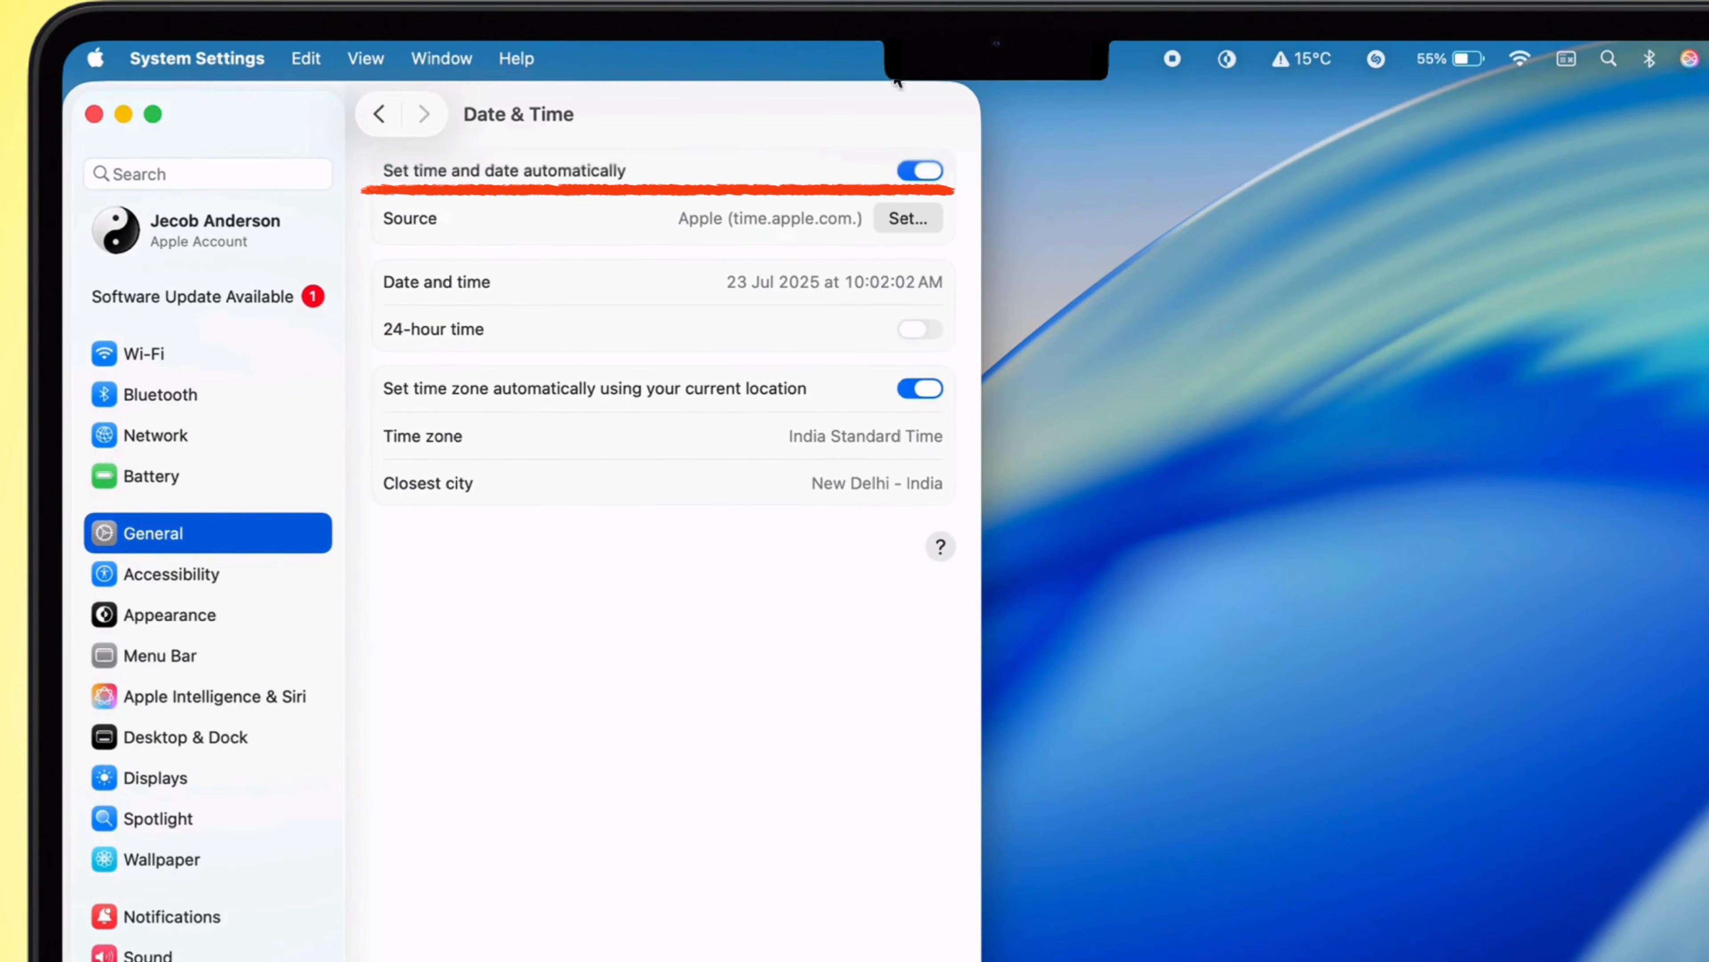
left_click(907, 176)
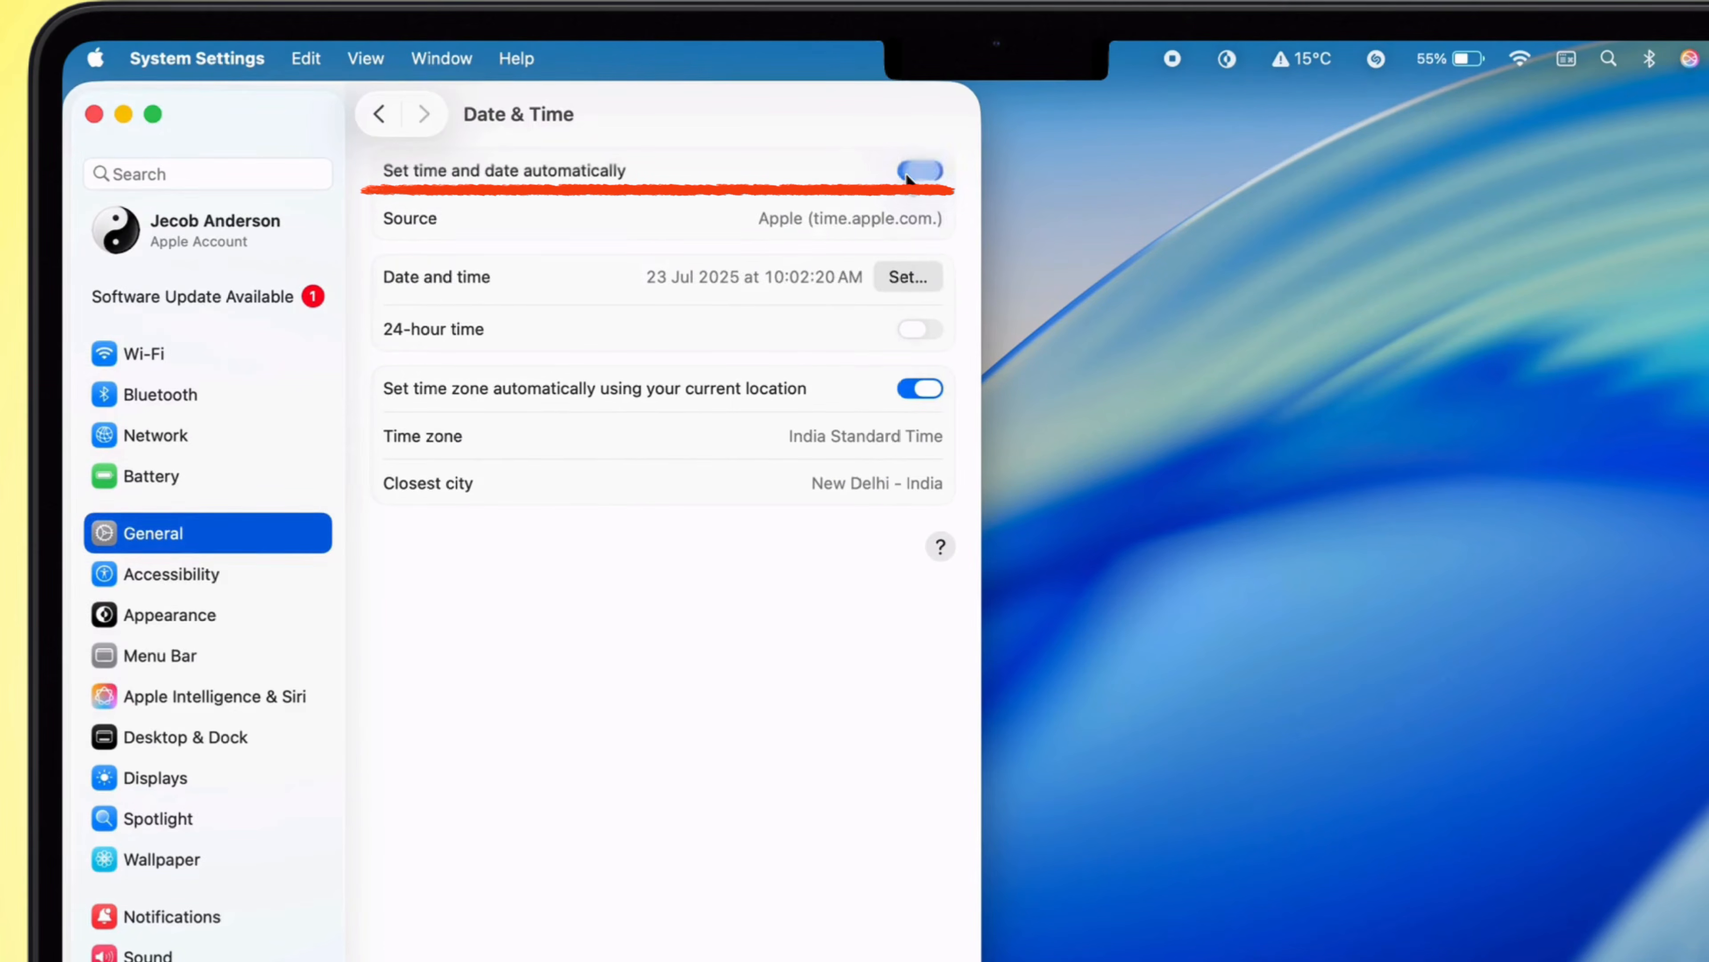
left_click(585, 760)
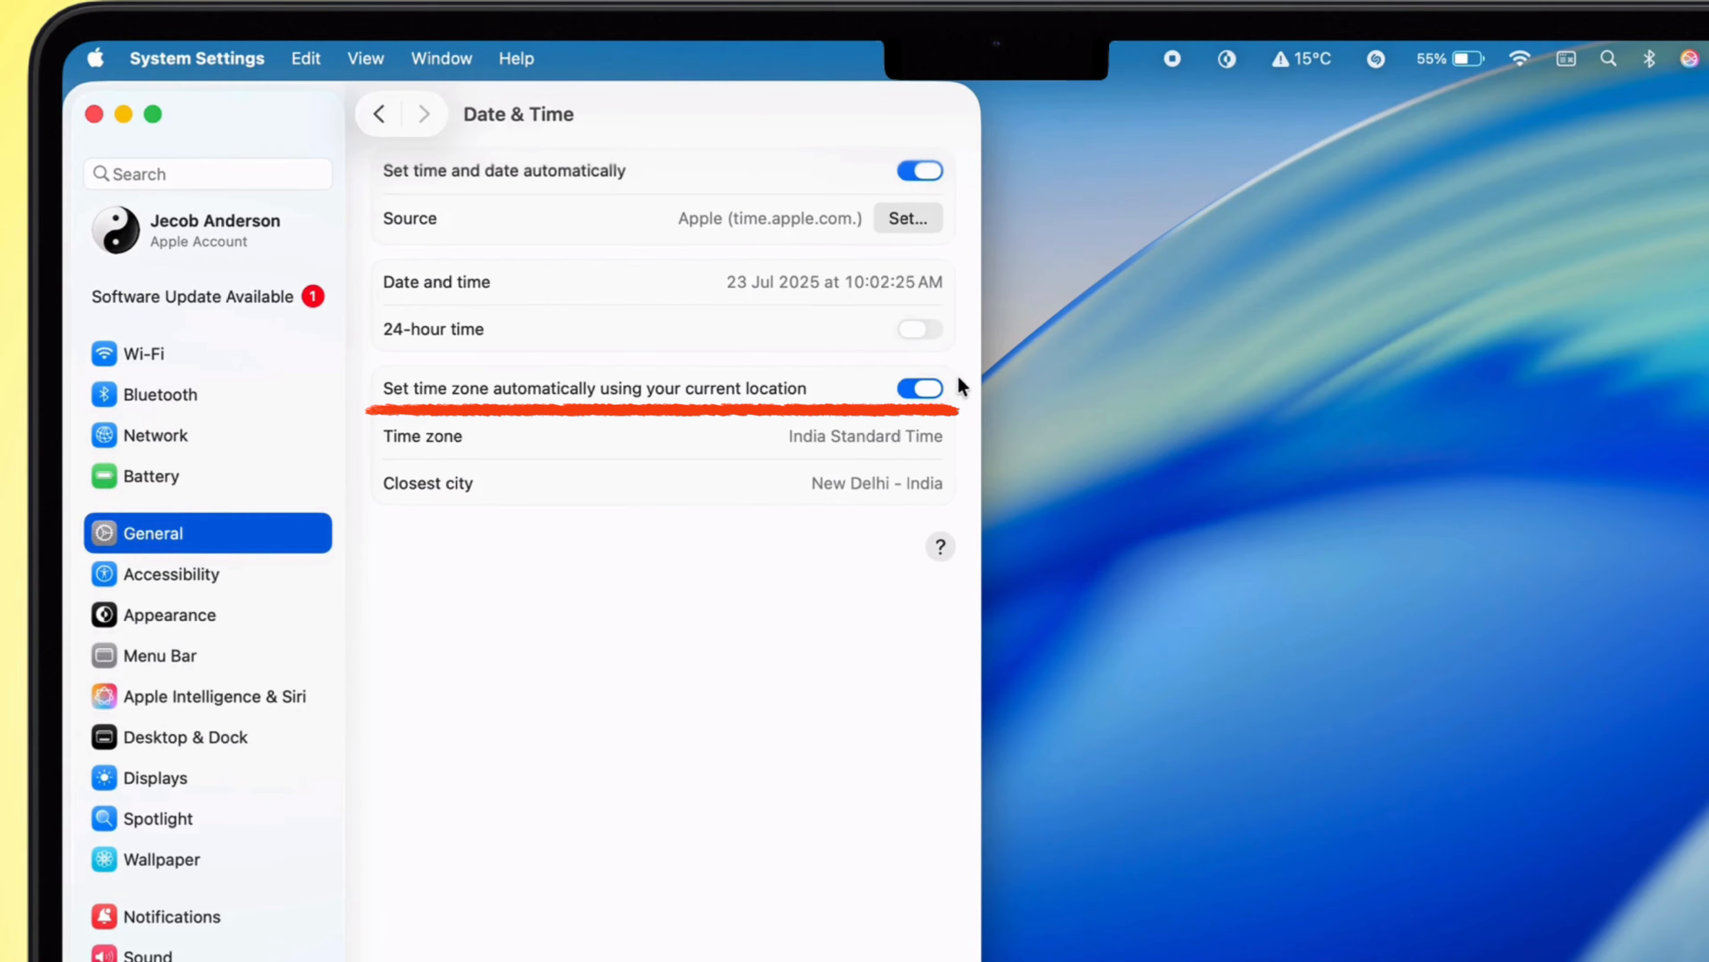
left_click(920, 388)
left_click(519, 767)
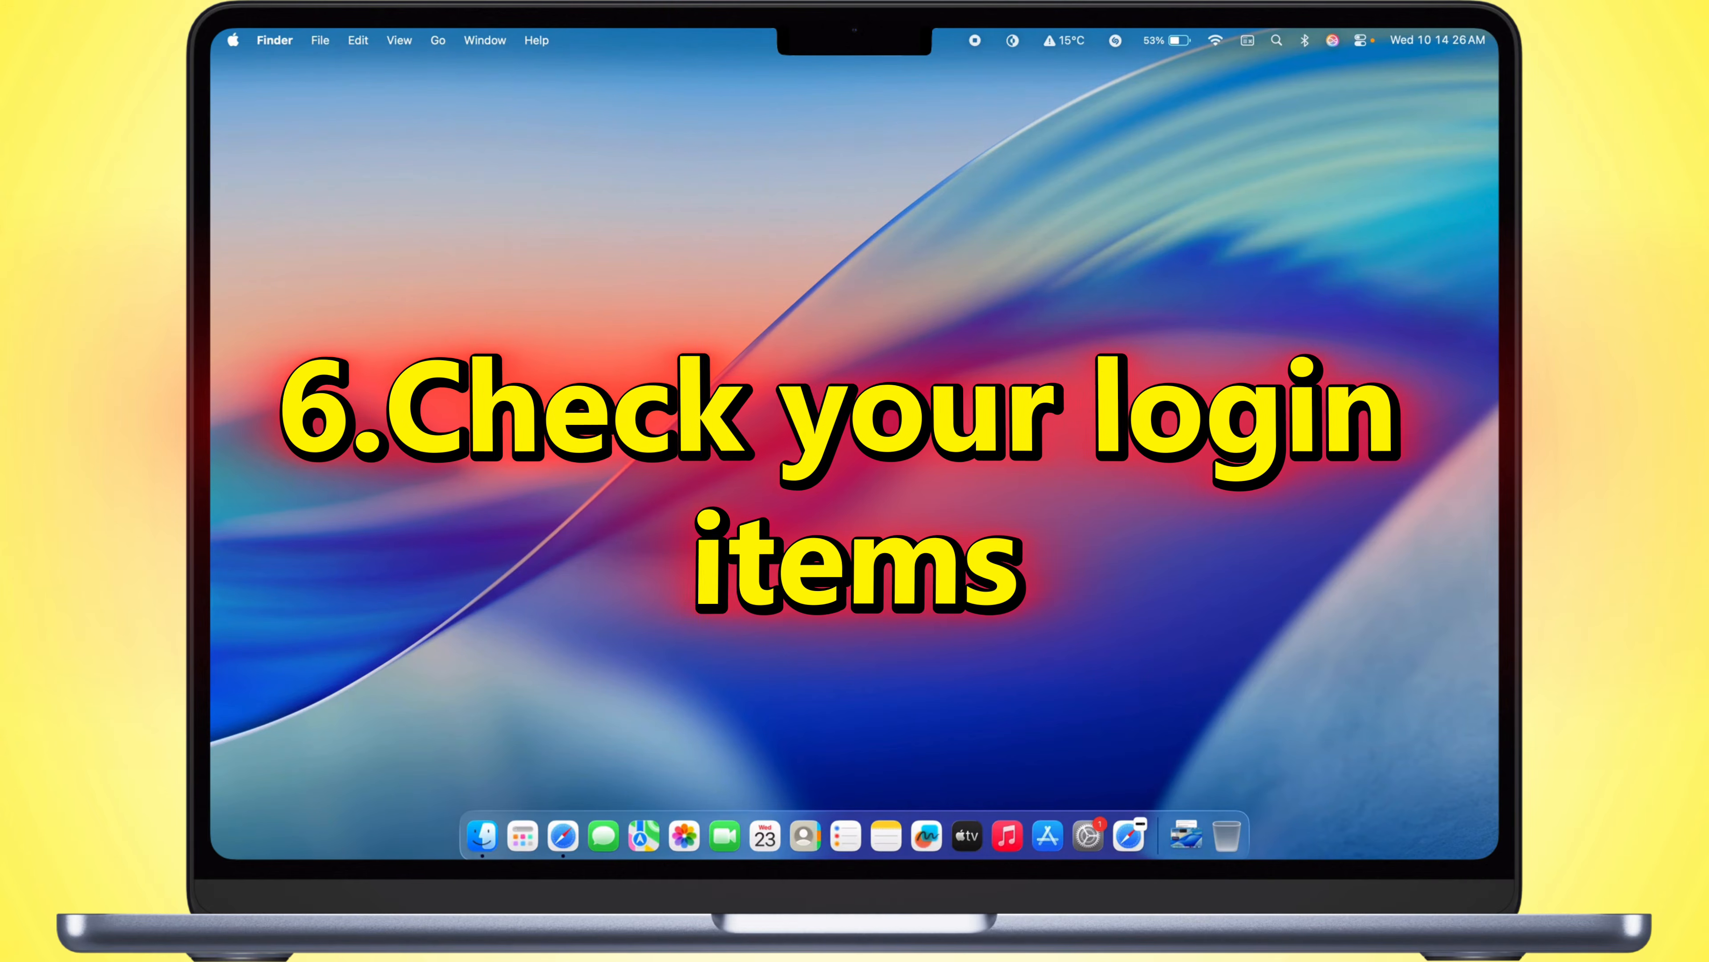
Step: Remove App Store, Apps, Calculator, FaceTime, Mail and Maps from the apps that open at login and close System Settings
left_click(1087, 842)
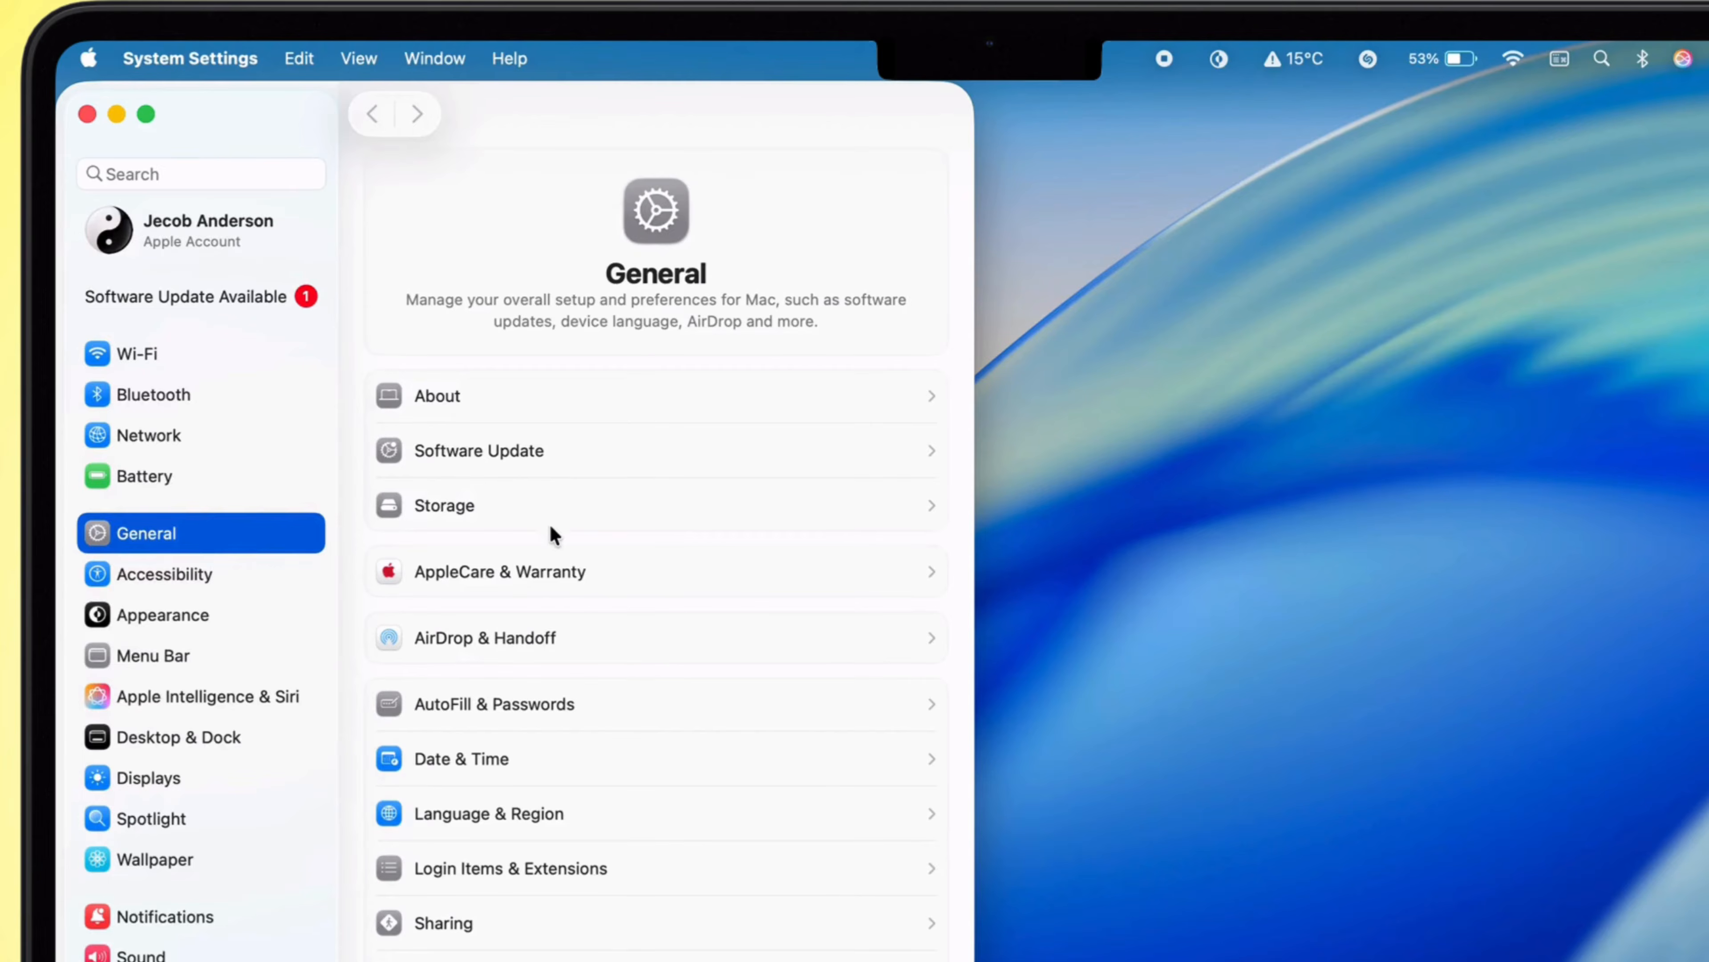
scroll(550, 524, "down", 3)
left_click(563, 794)
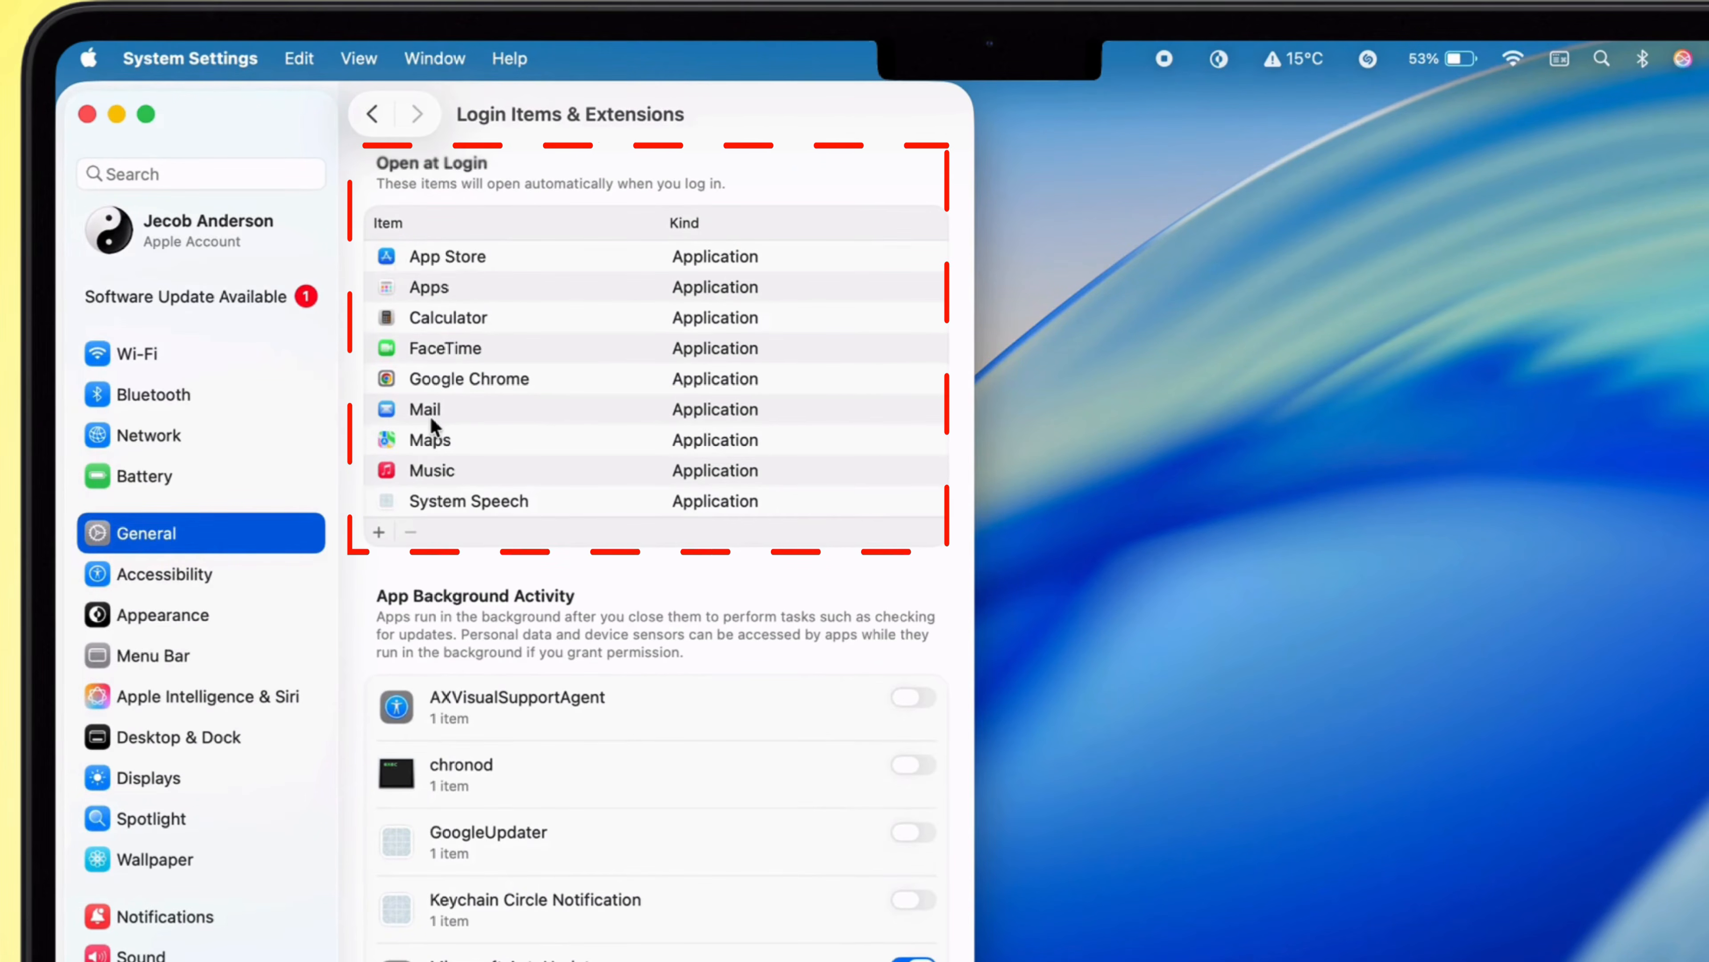
left_click(511, 254)
left_click(410, 533)
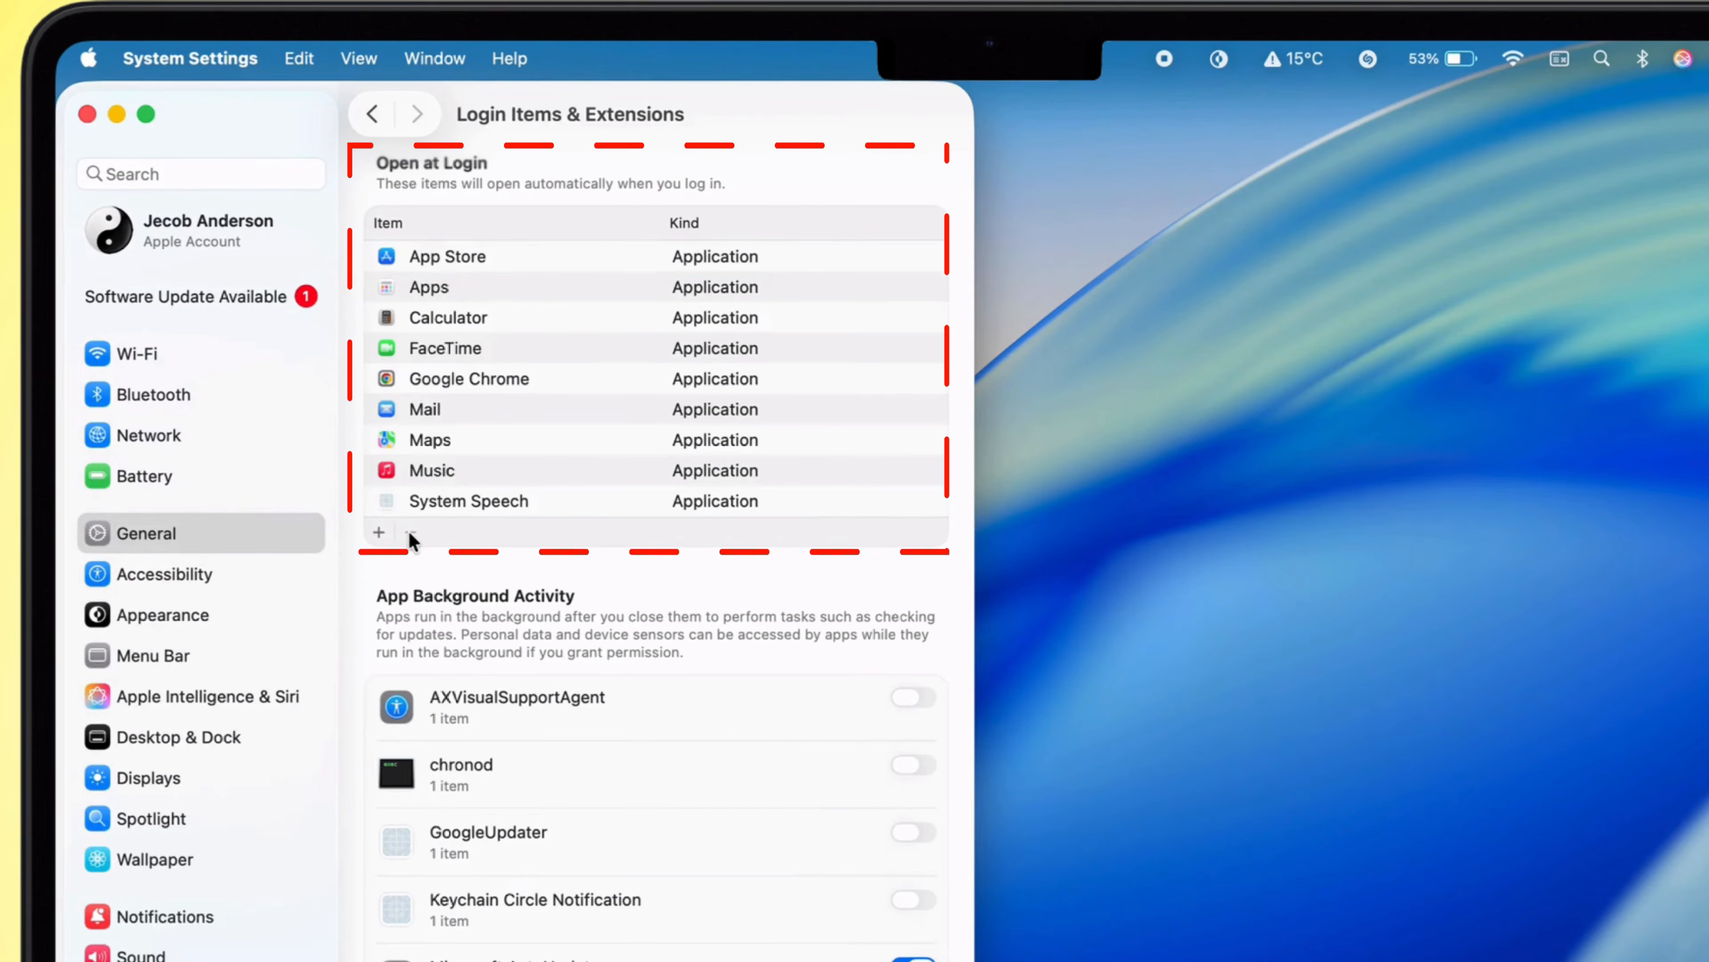
left_click(471, 257)
left_click(411, 502)
left_click(458, 380)
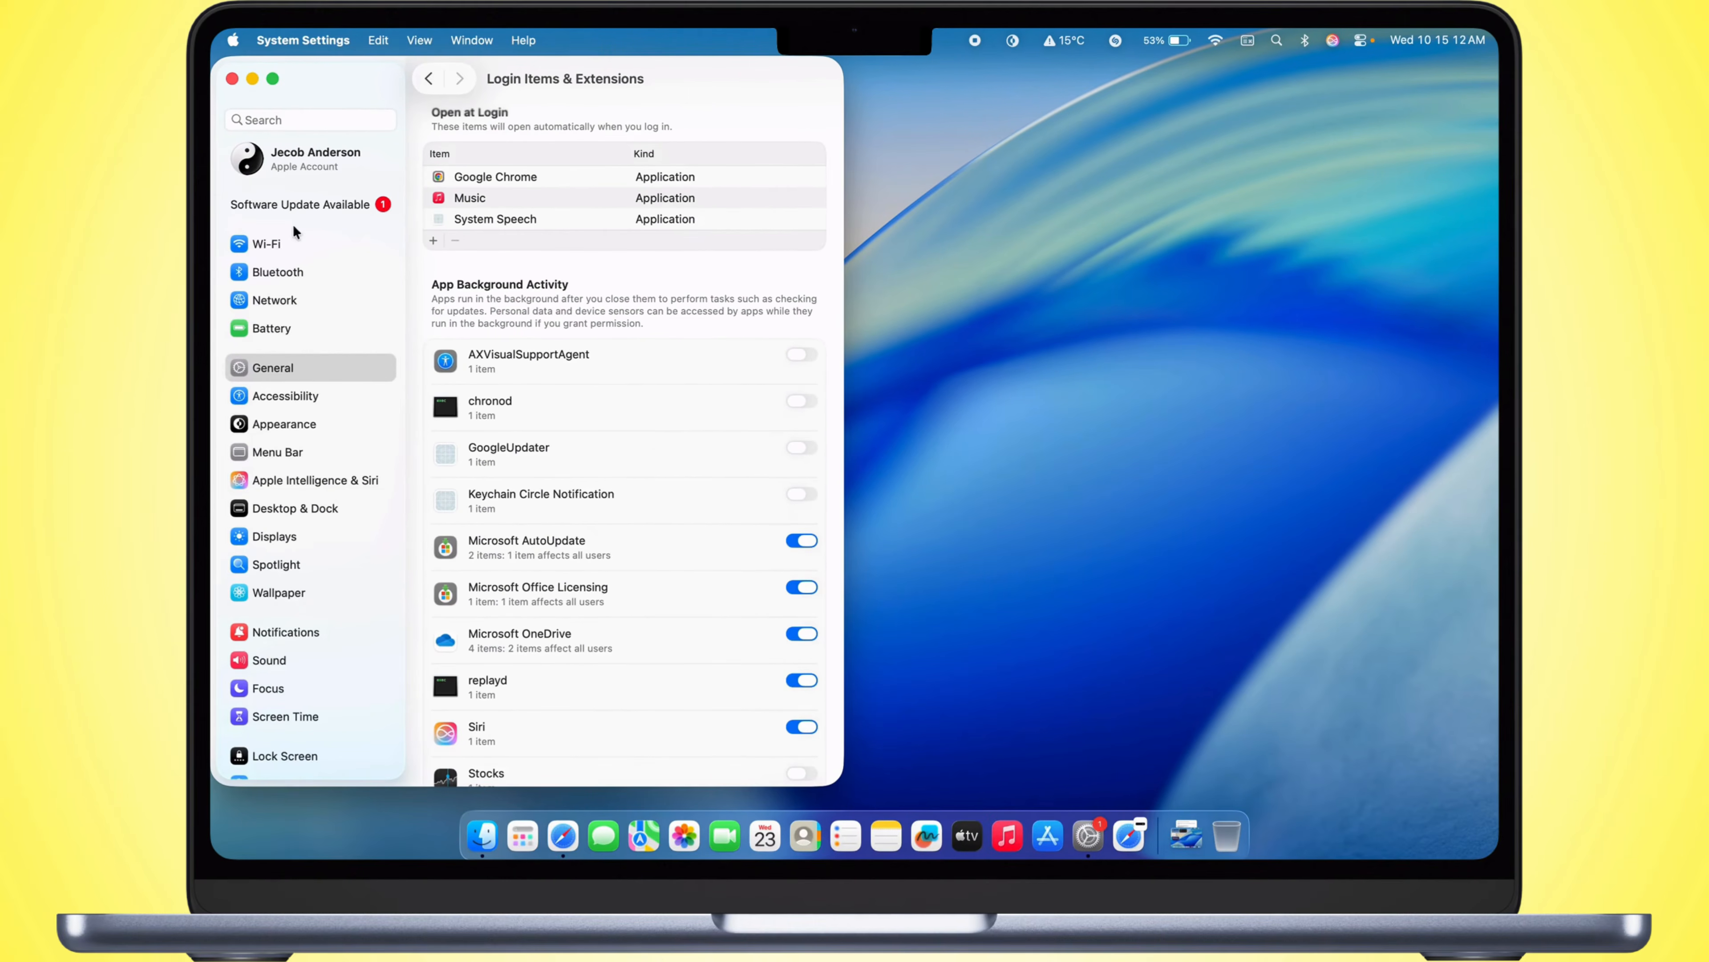
left_click(244, 158)
left_click(232, 77)
Step: Bring up the Mac's restart confirmation and cancel it
left_click(234, 41)
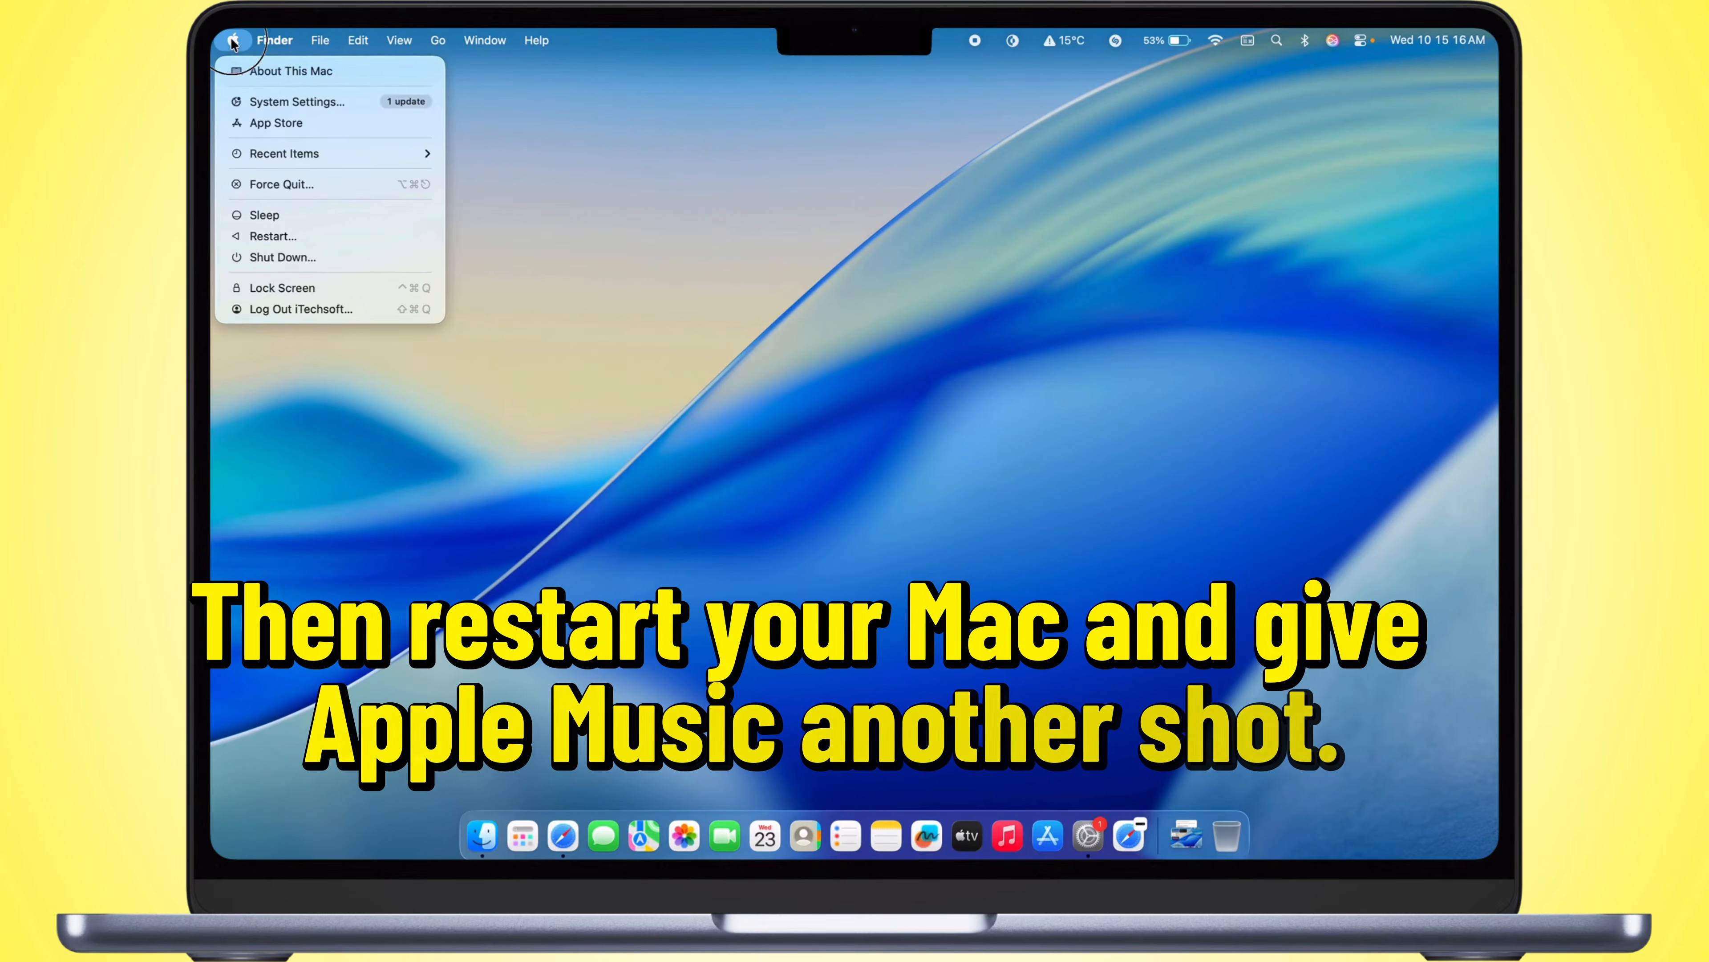
left_click(368, 243)
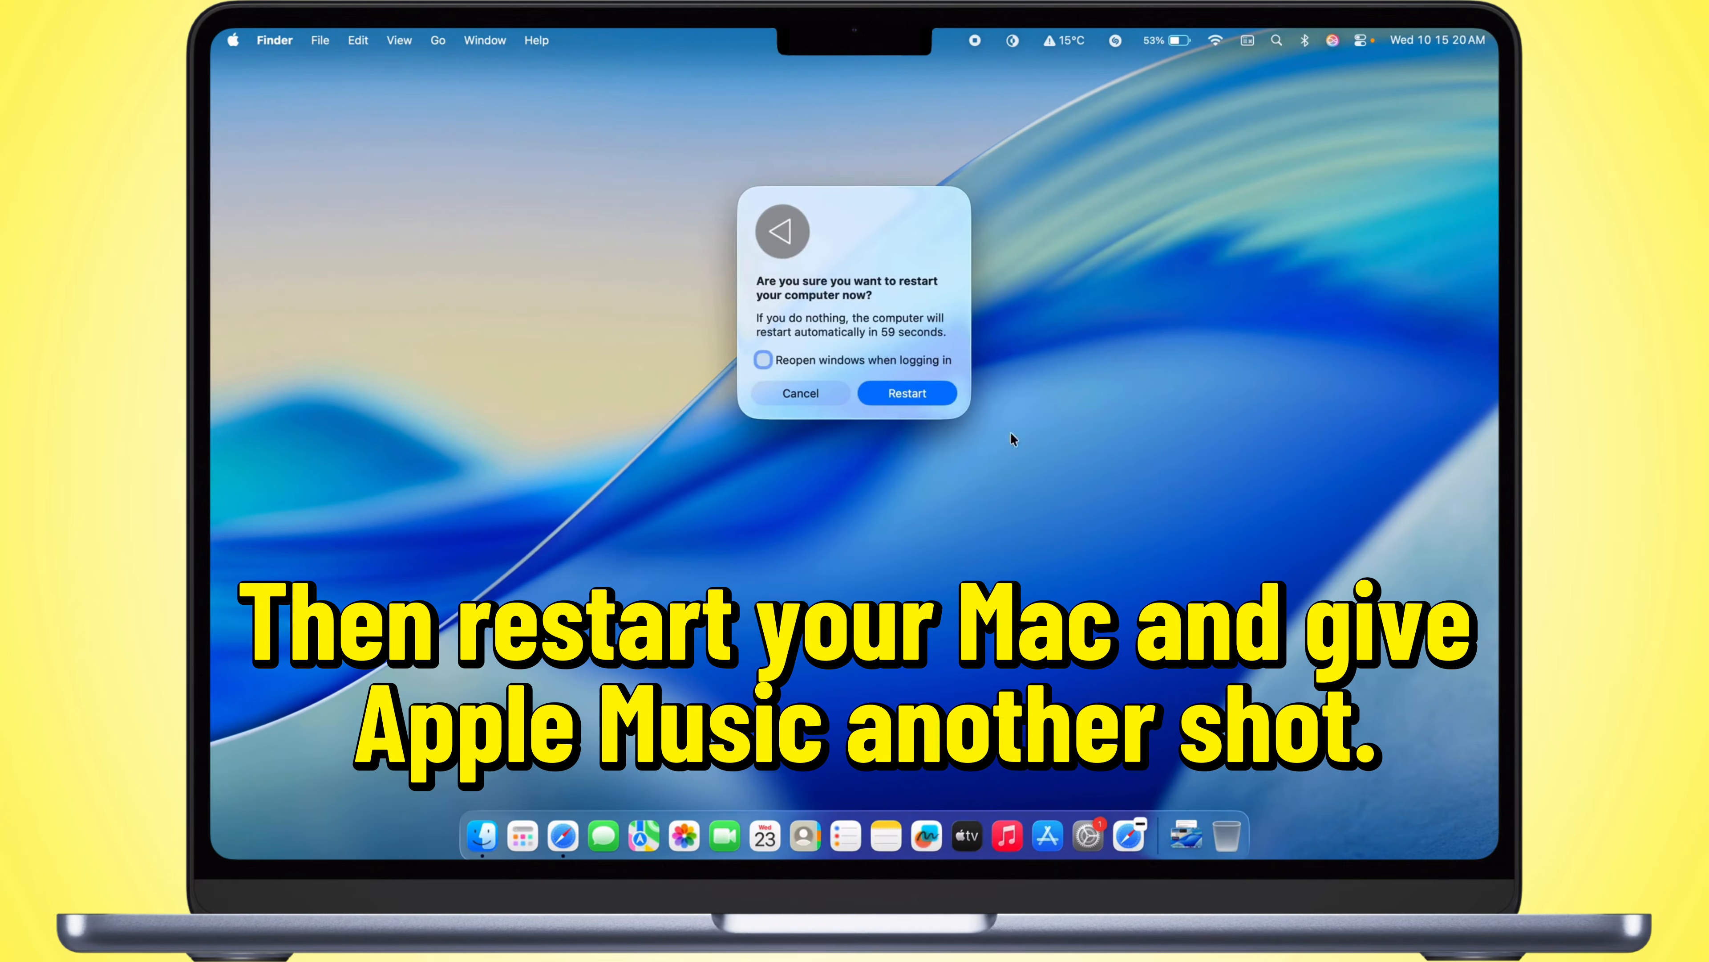
left_click(806, 396)
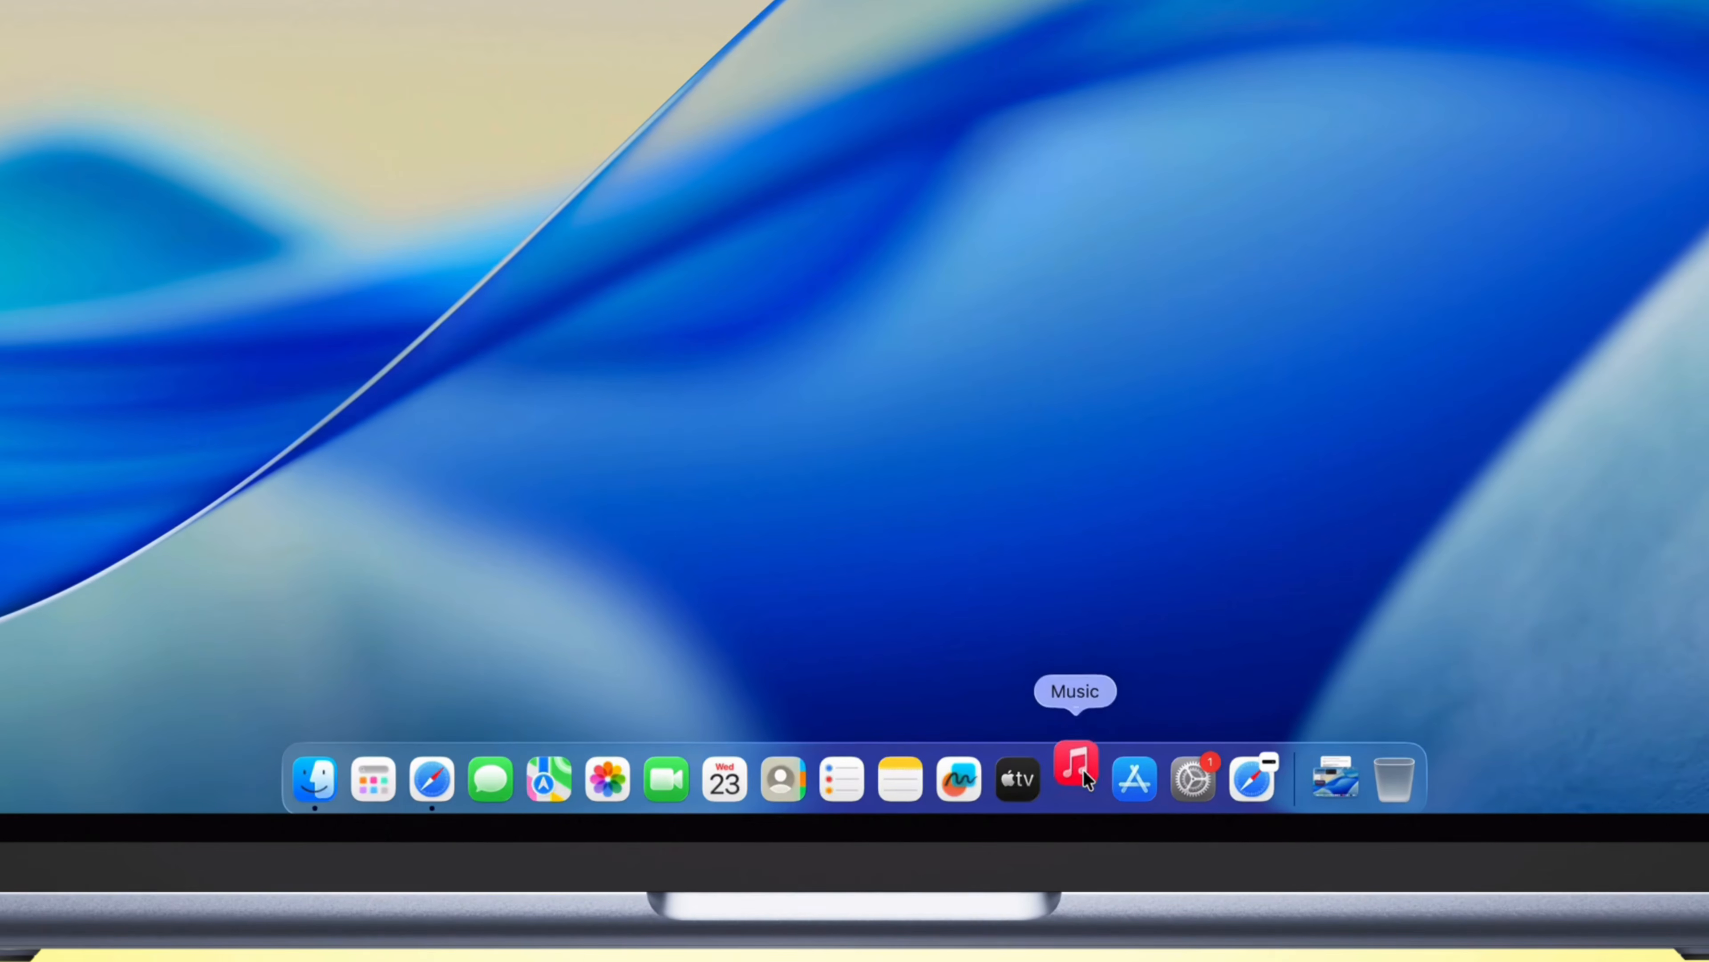
Step: Open the Music app and sign out of the Apple Account there
left_click(1007, 836)
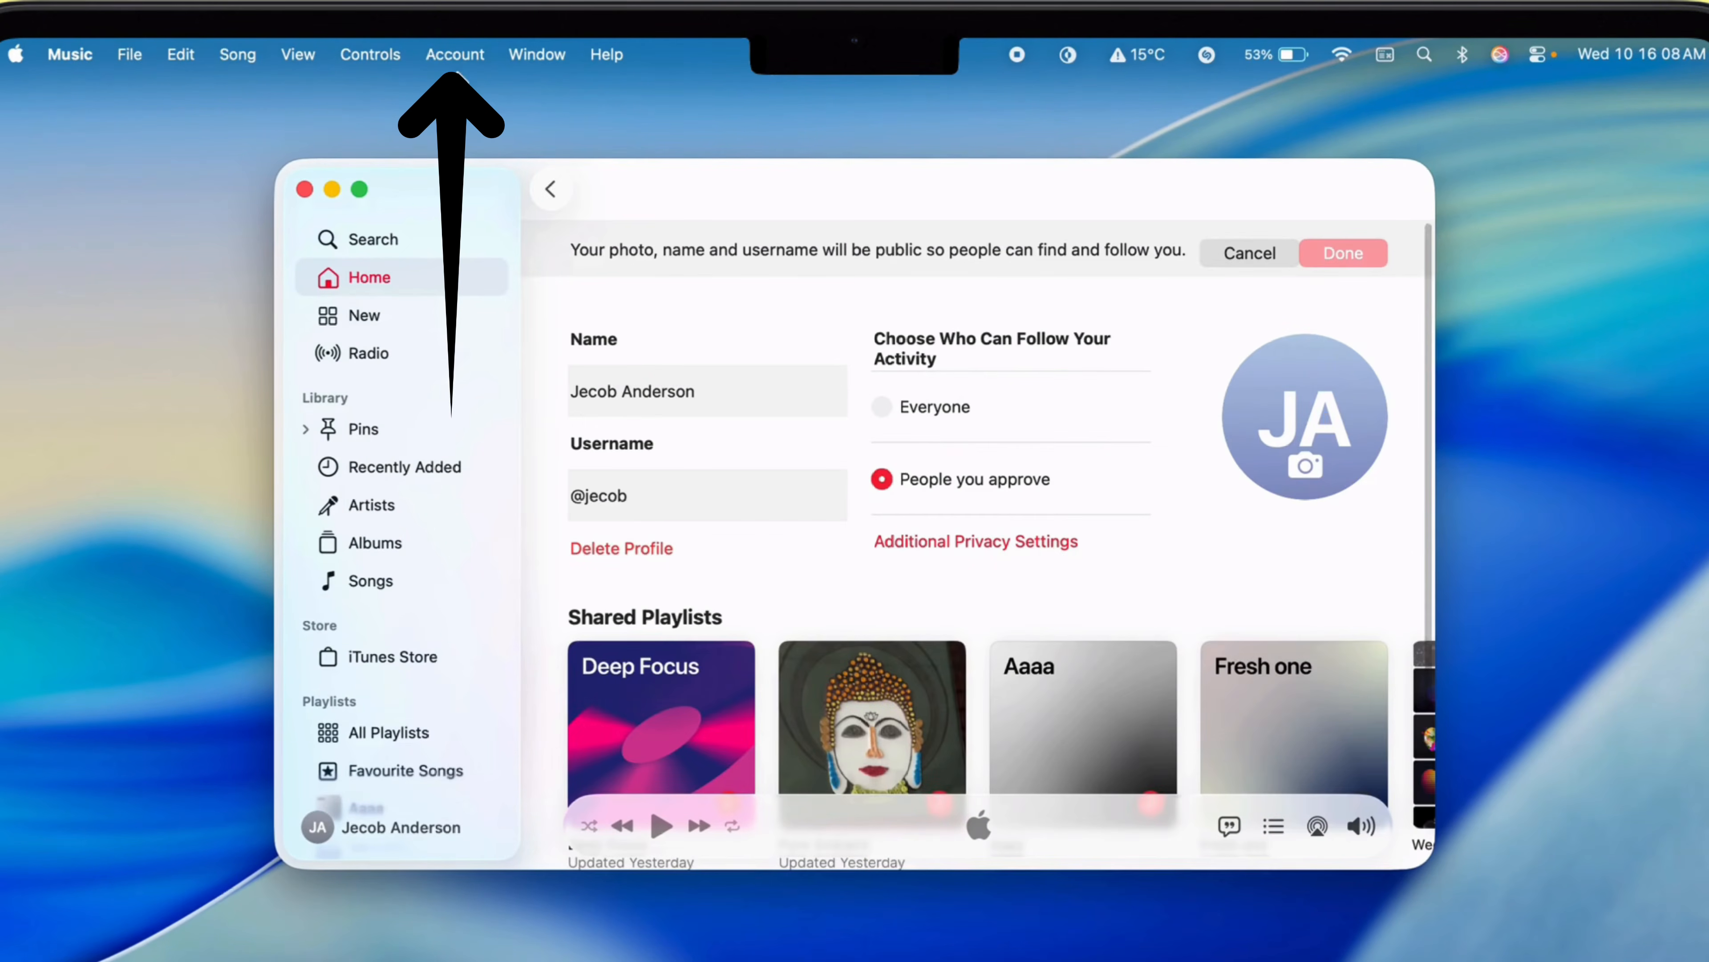
left_click(453, 49)
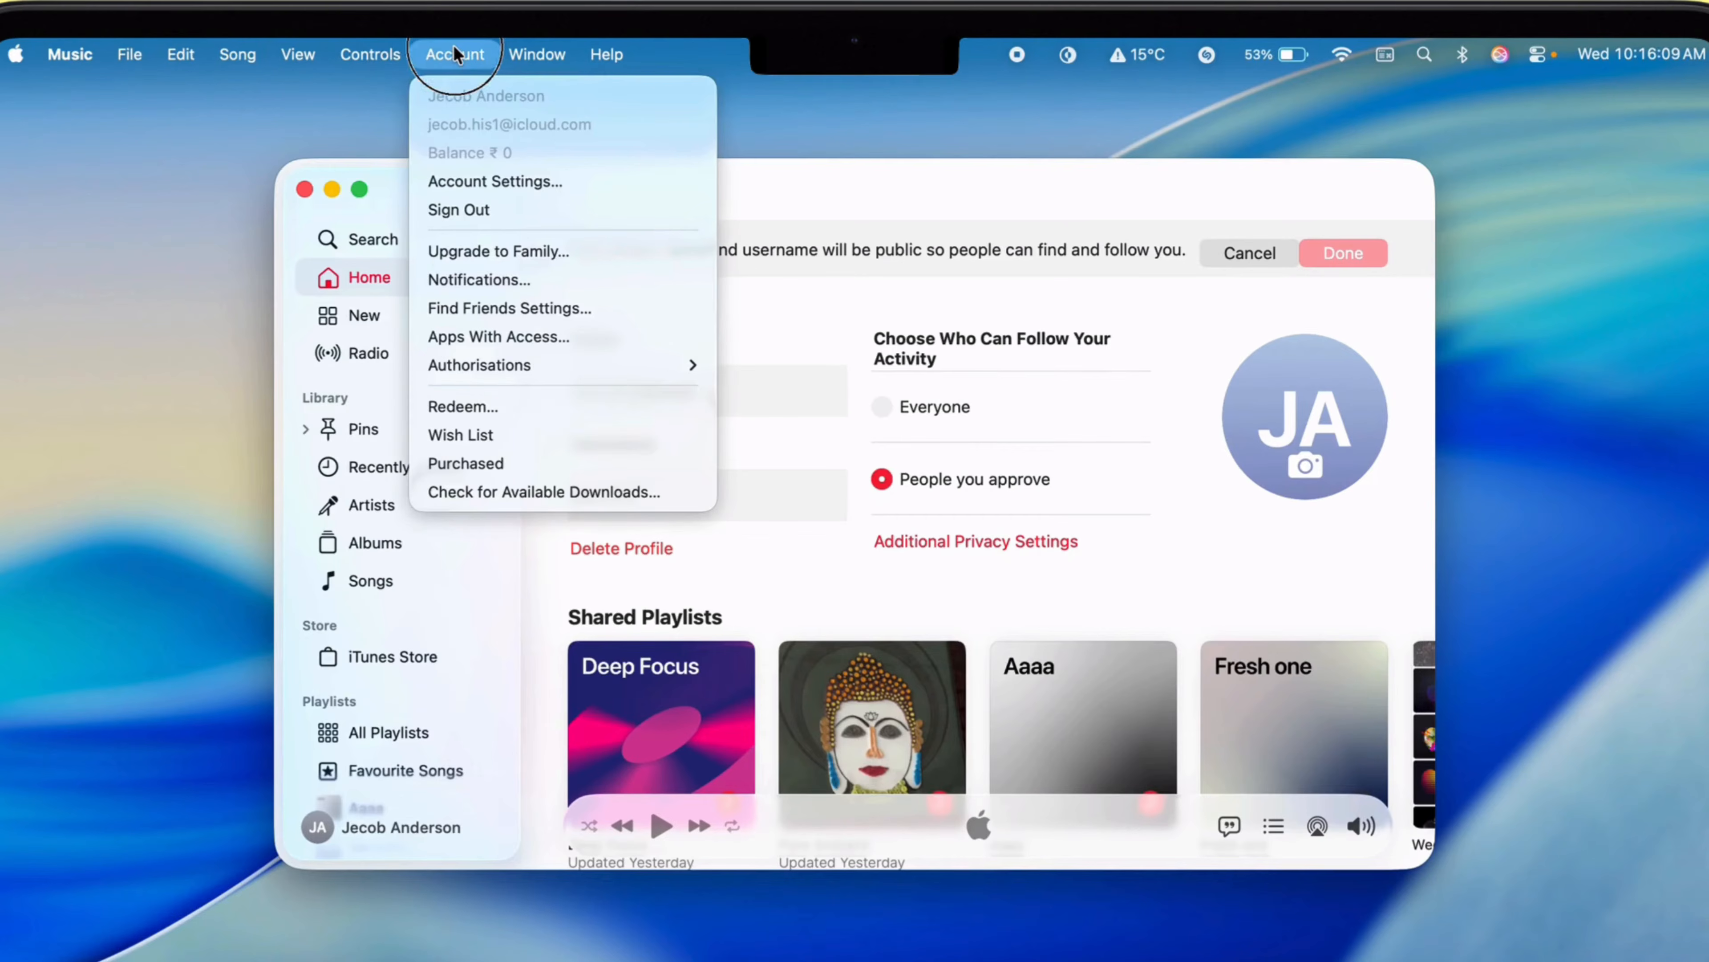
left_click(473, 209)
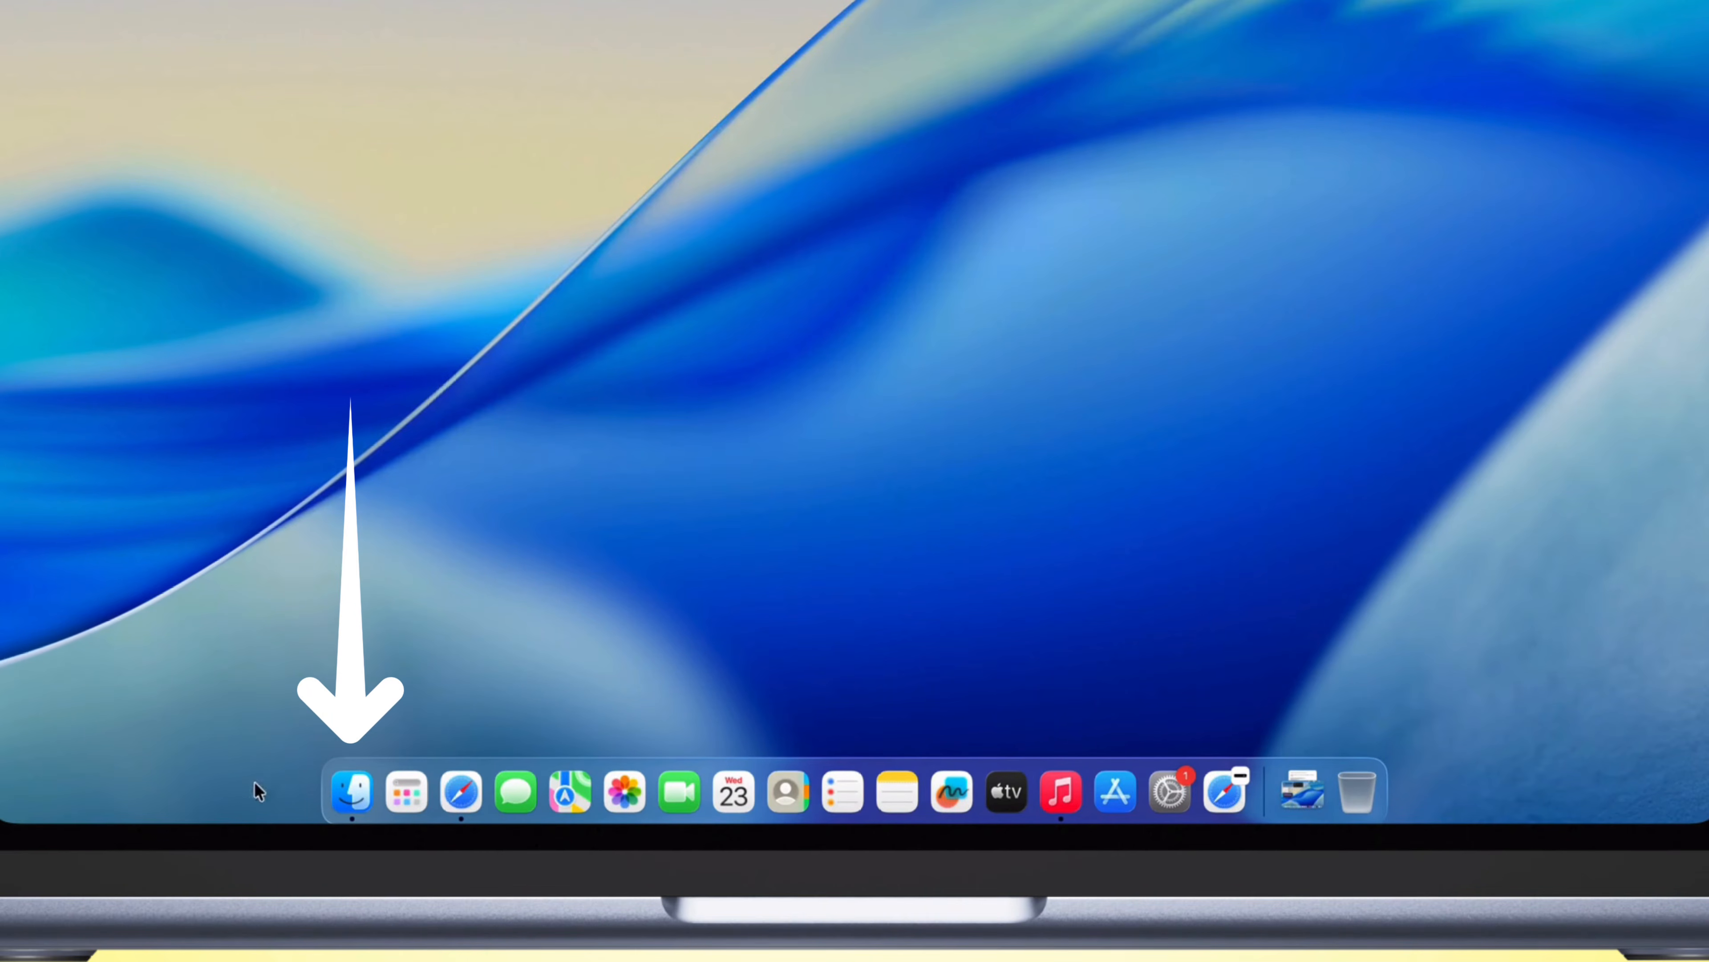
Step: In Finder, open the Music Library file stored in the Music subfolder of the Music folder
left_click(350, 805)
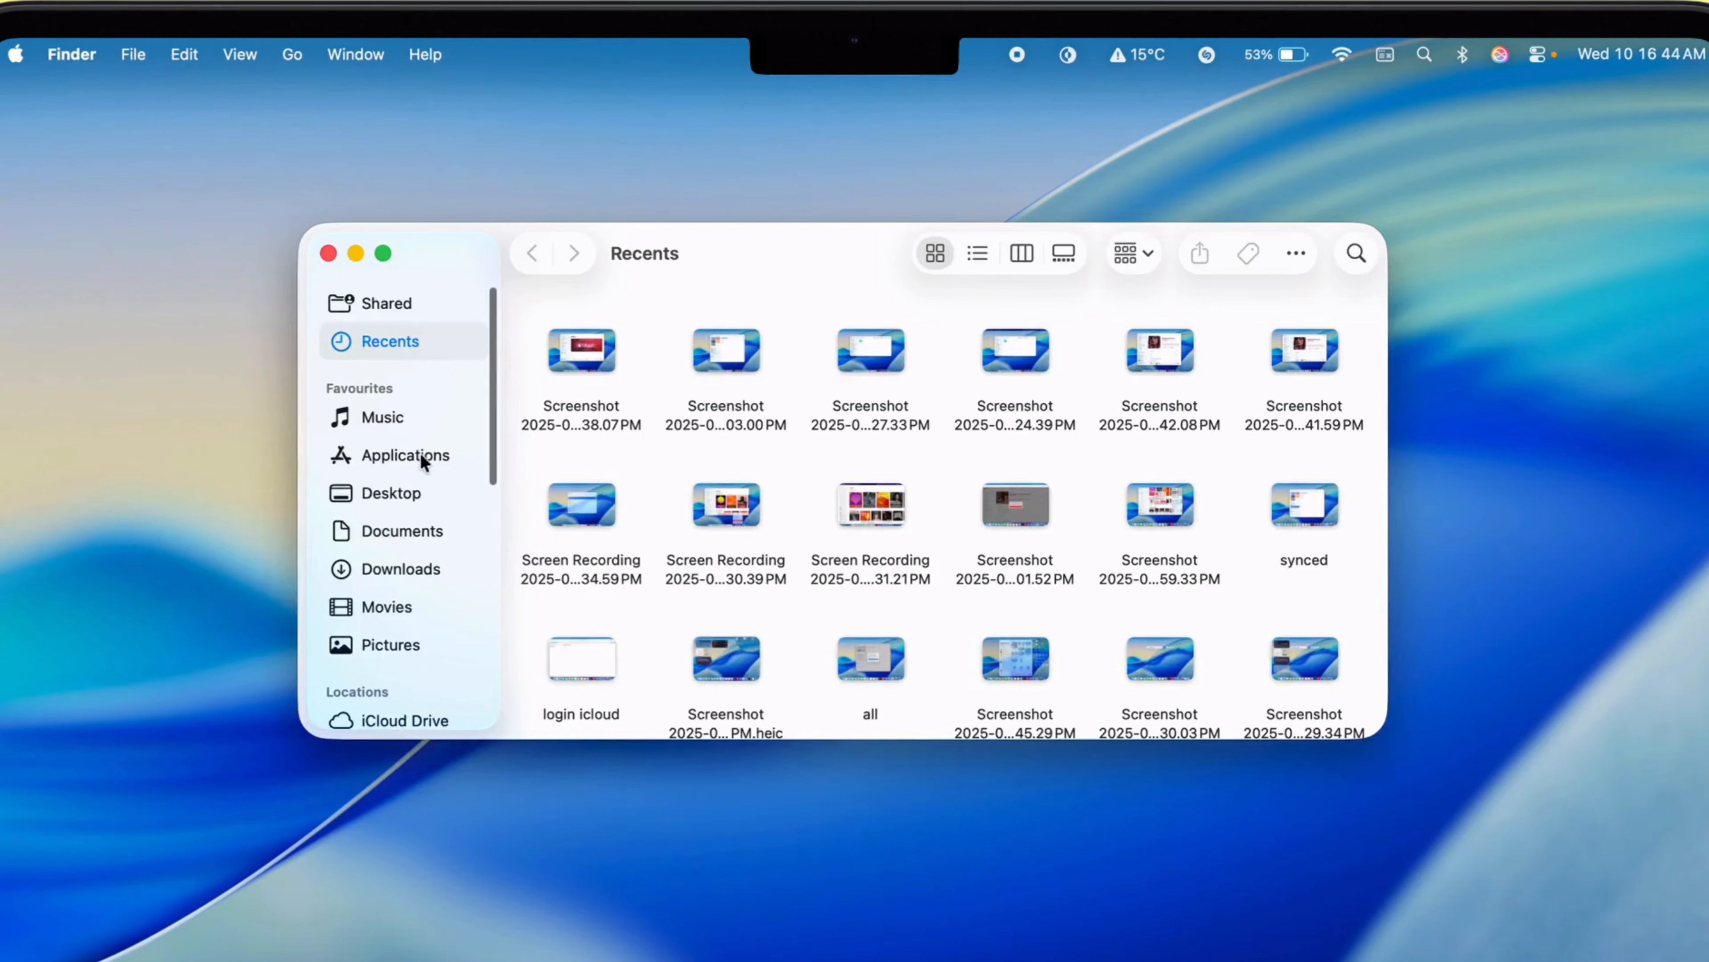
left_click(419, 424)
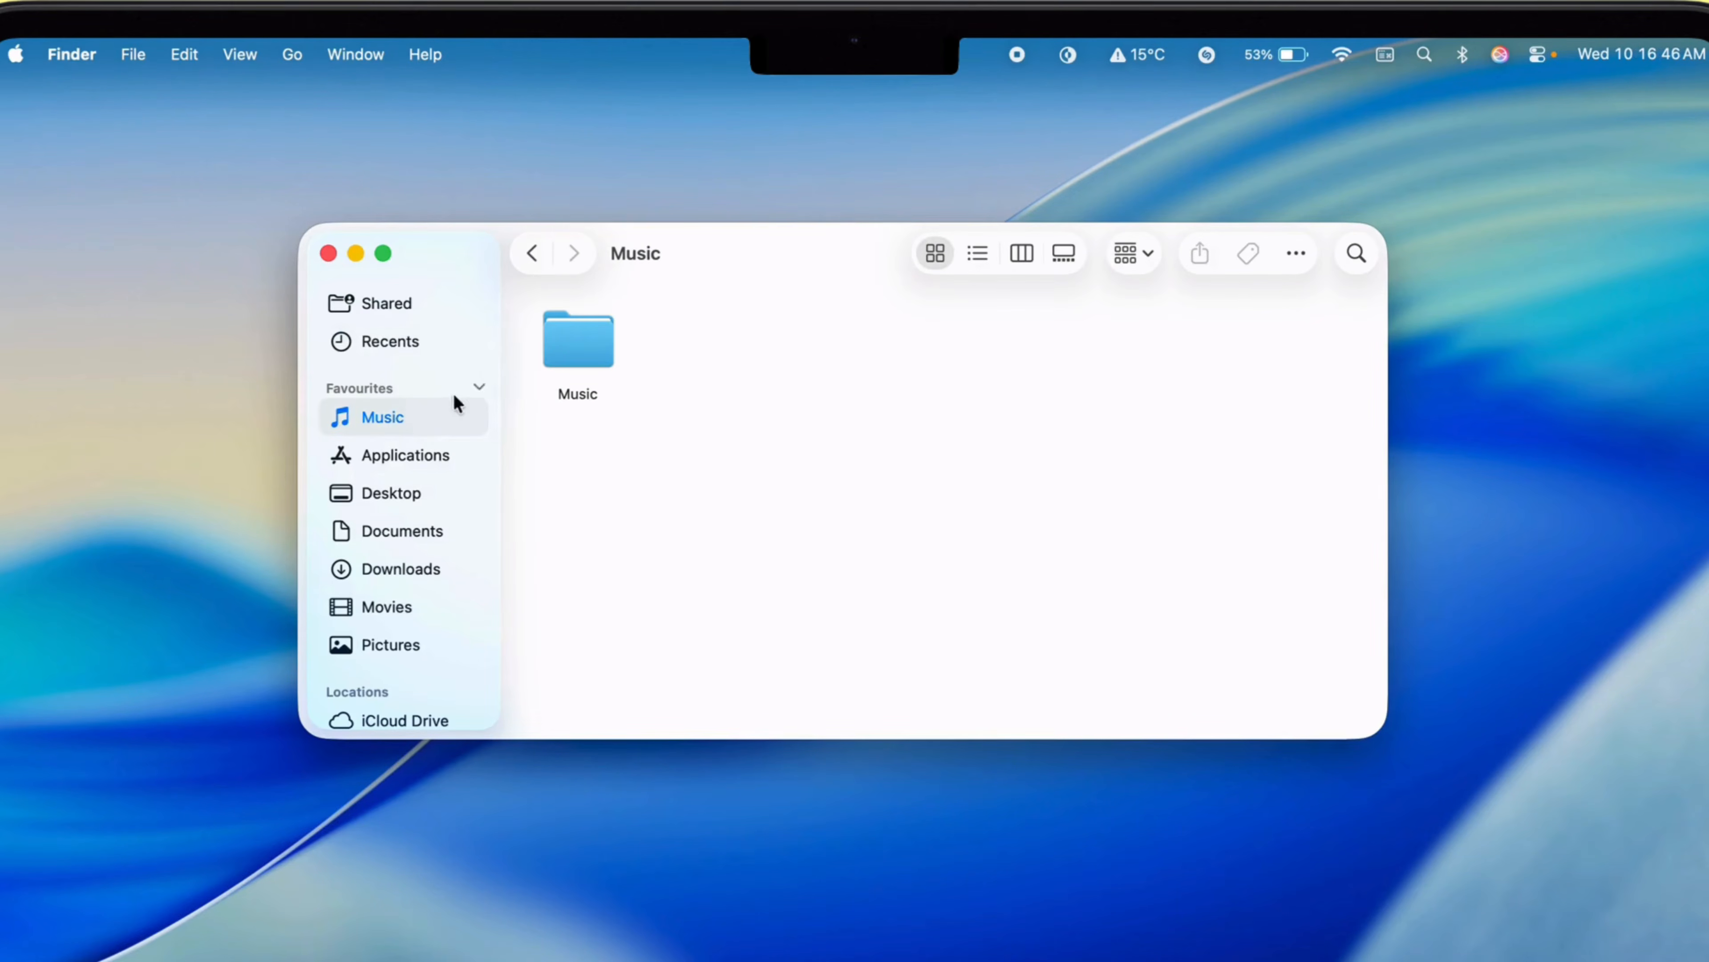
left_click(544, 353)
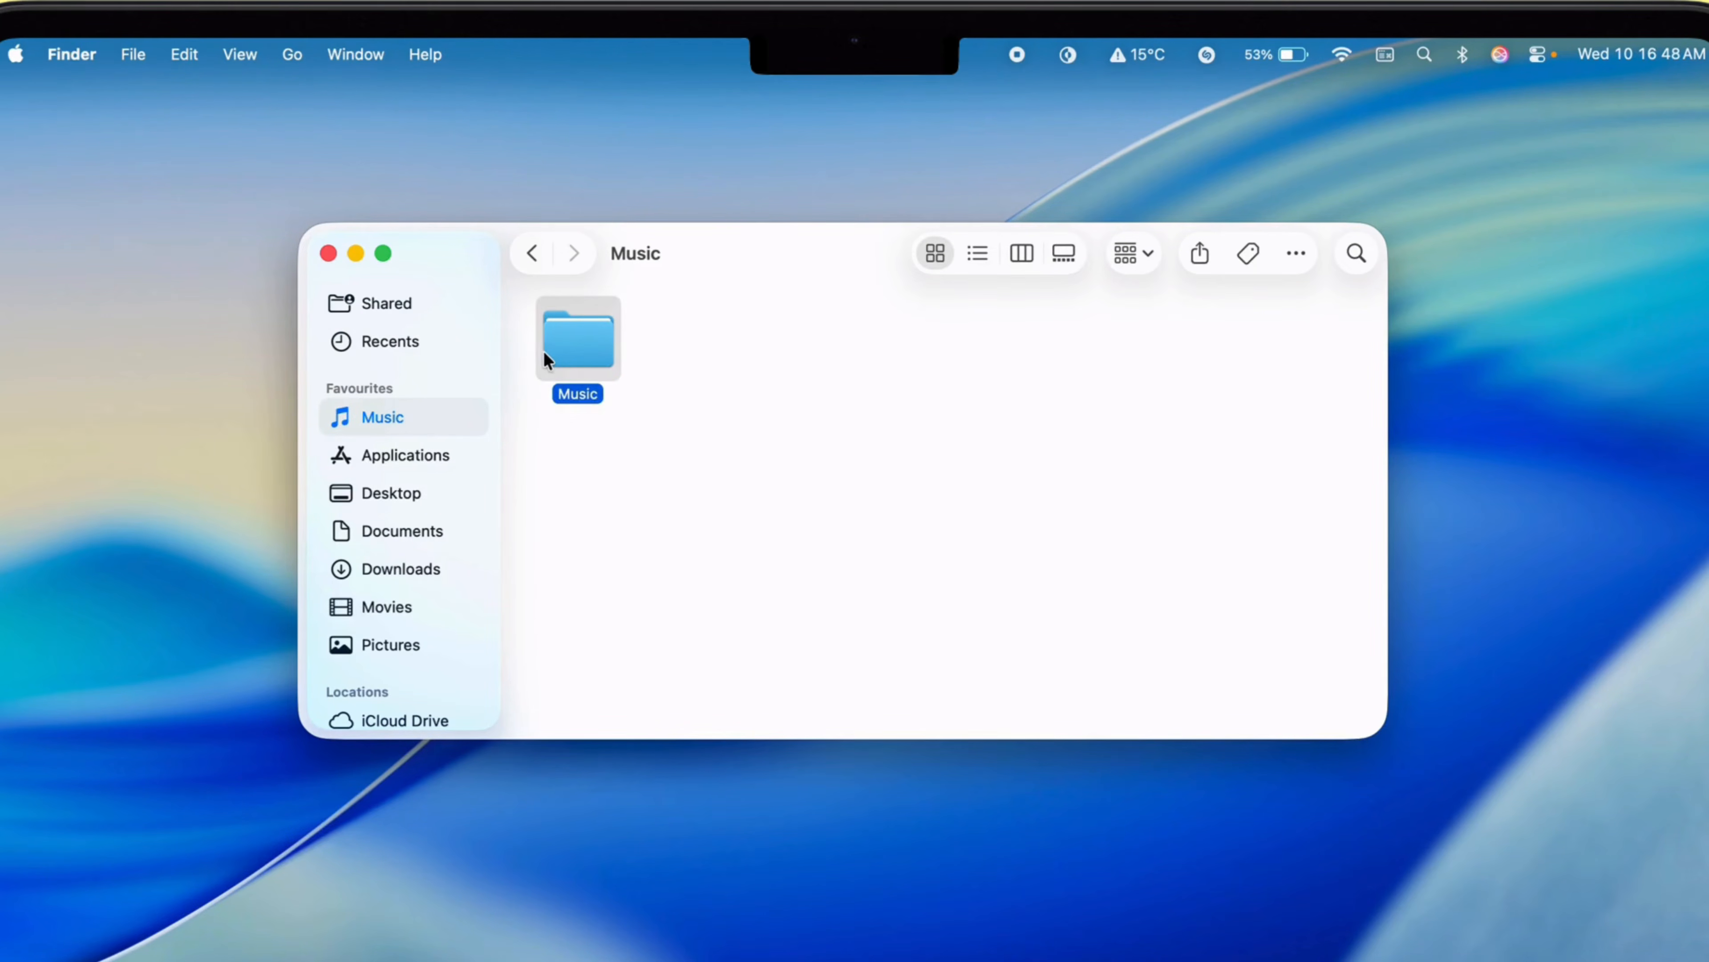
double_click(577, 334)
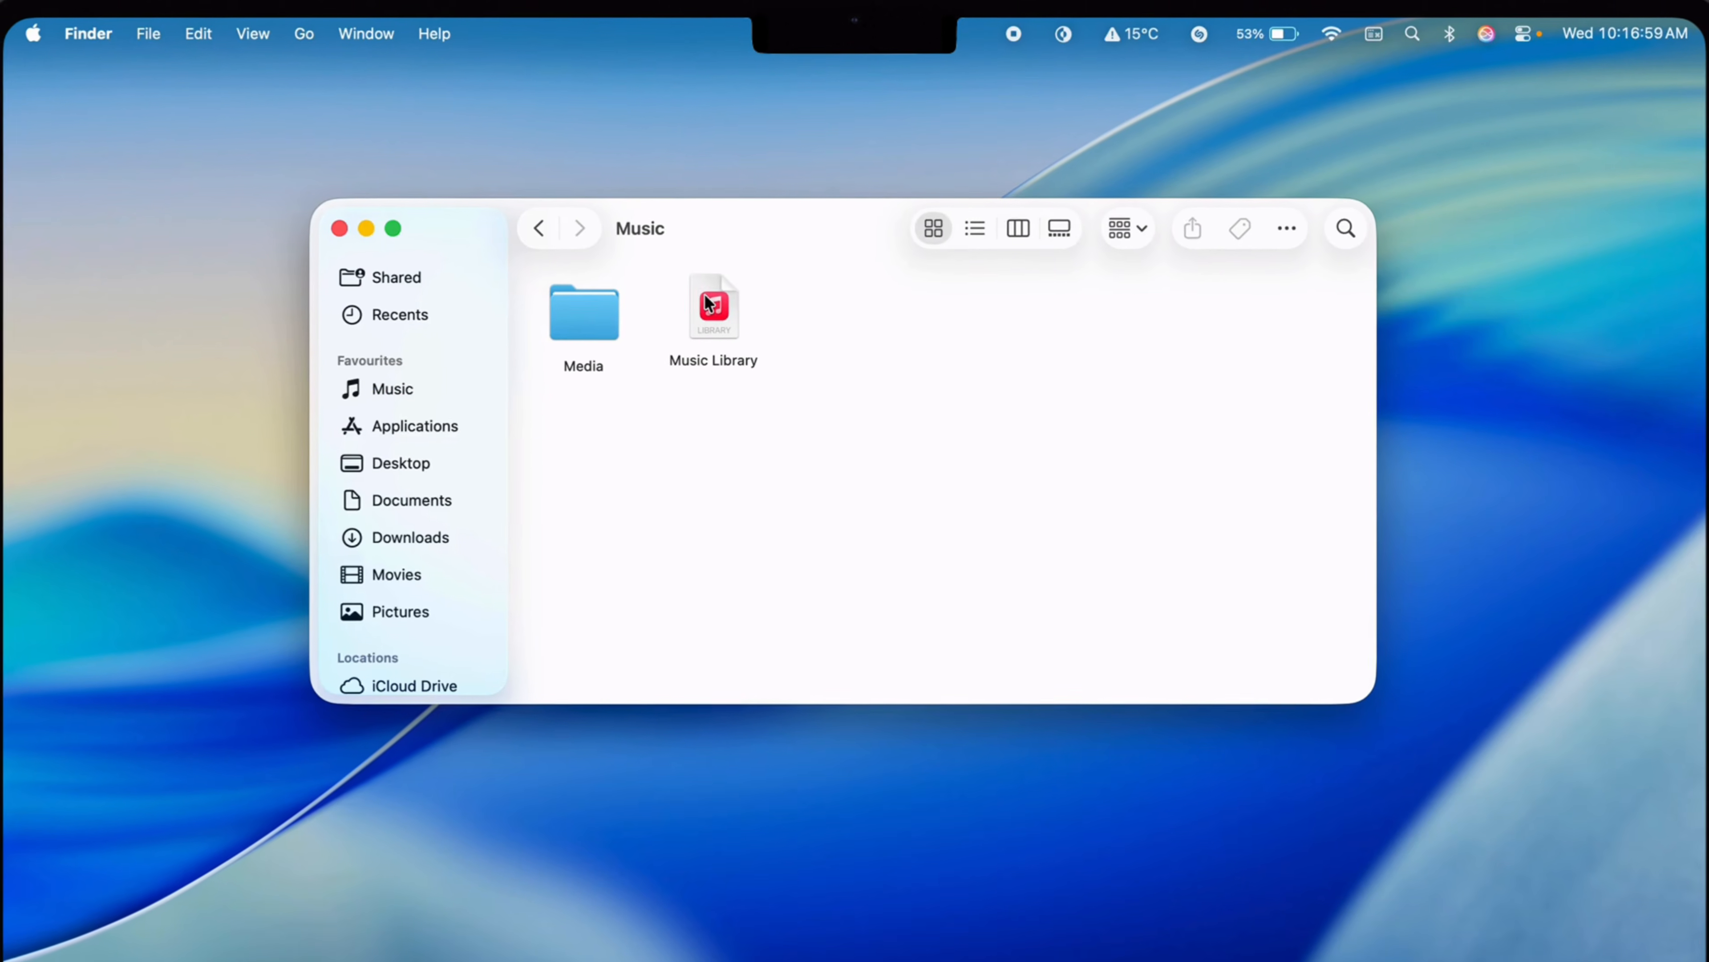
double_click(705, 330)
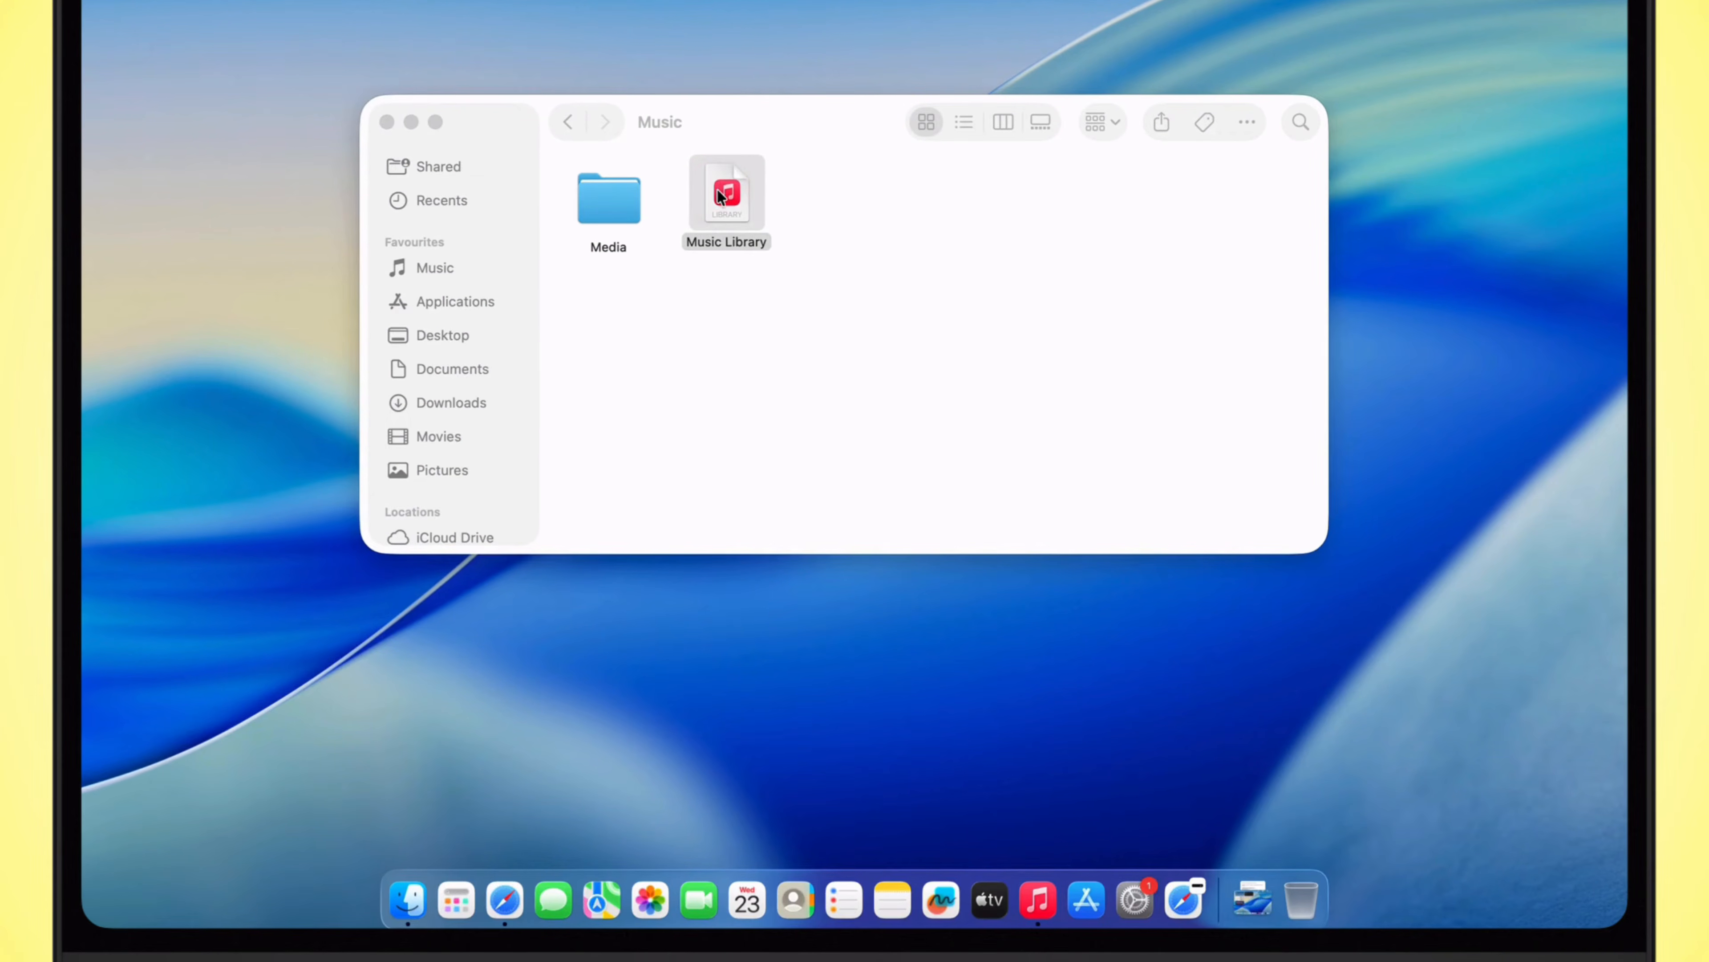
Step: Switch to the Music app and look through its Radio, Recently Added, Artists and Albums pages
left_click(1037, 897)
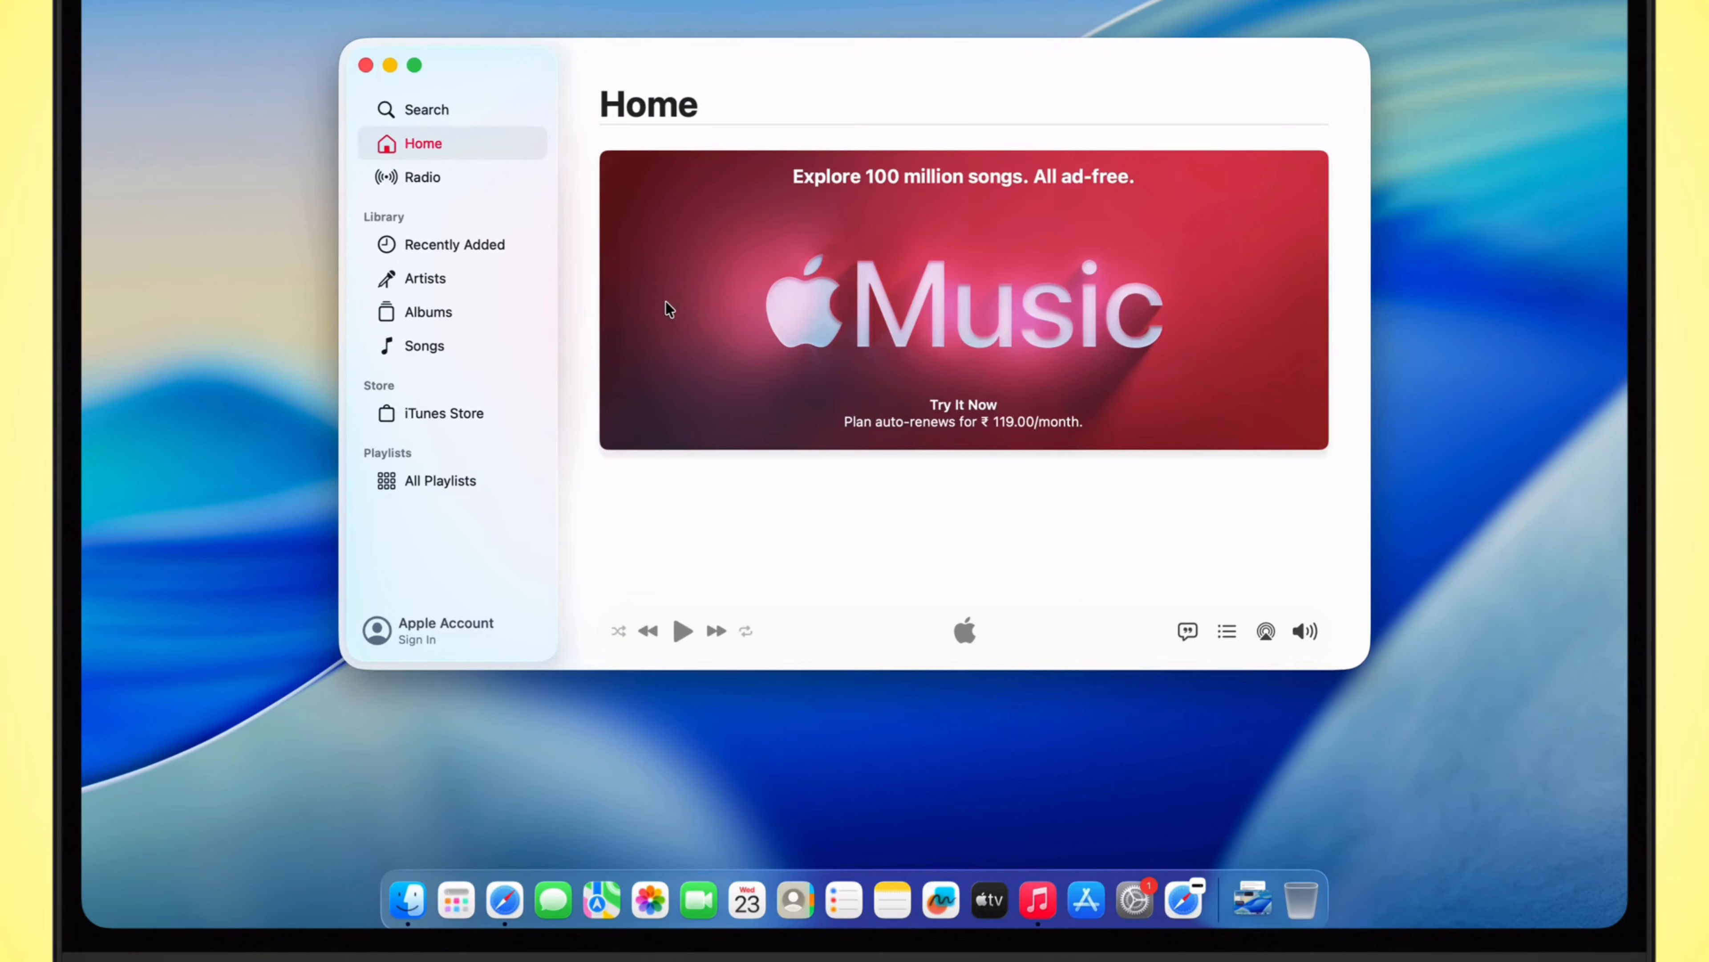
left_click(421, 178)
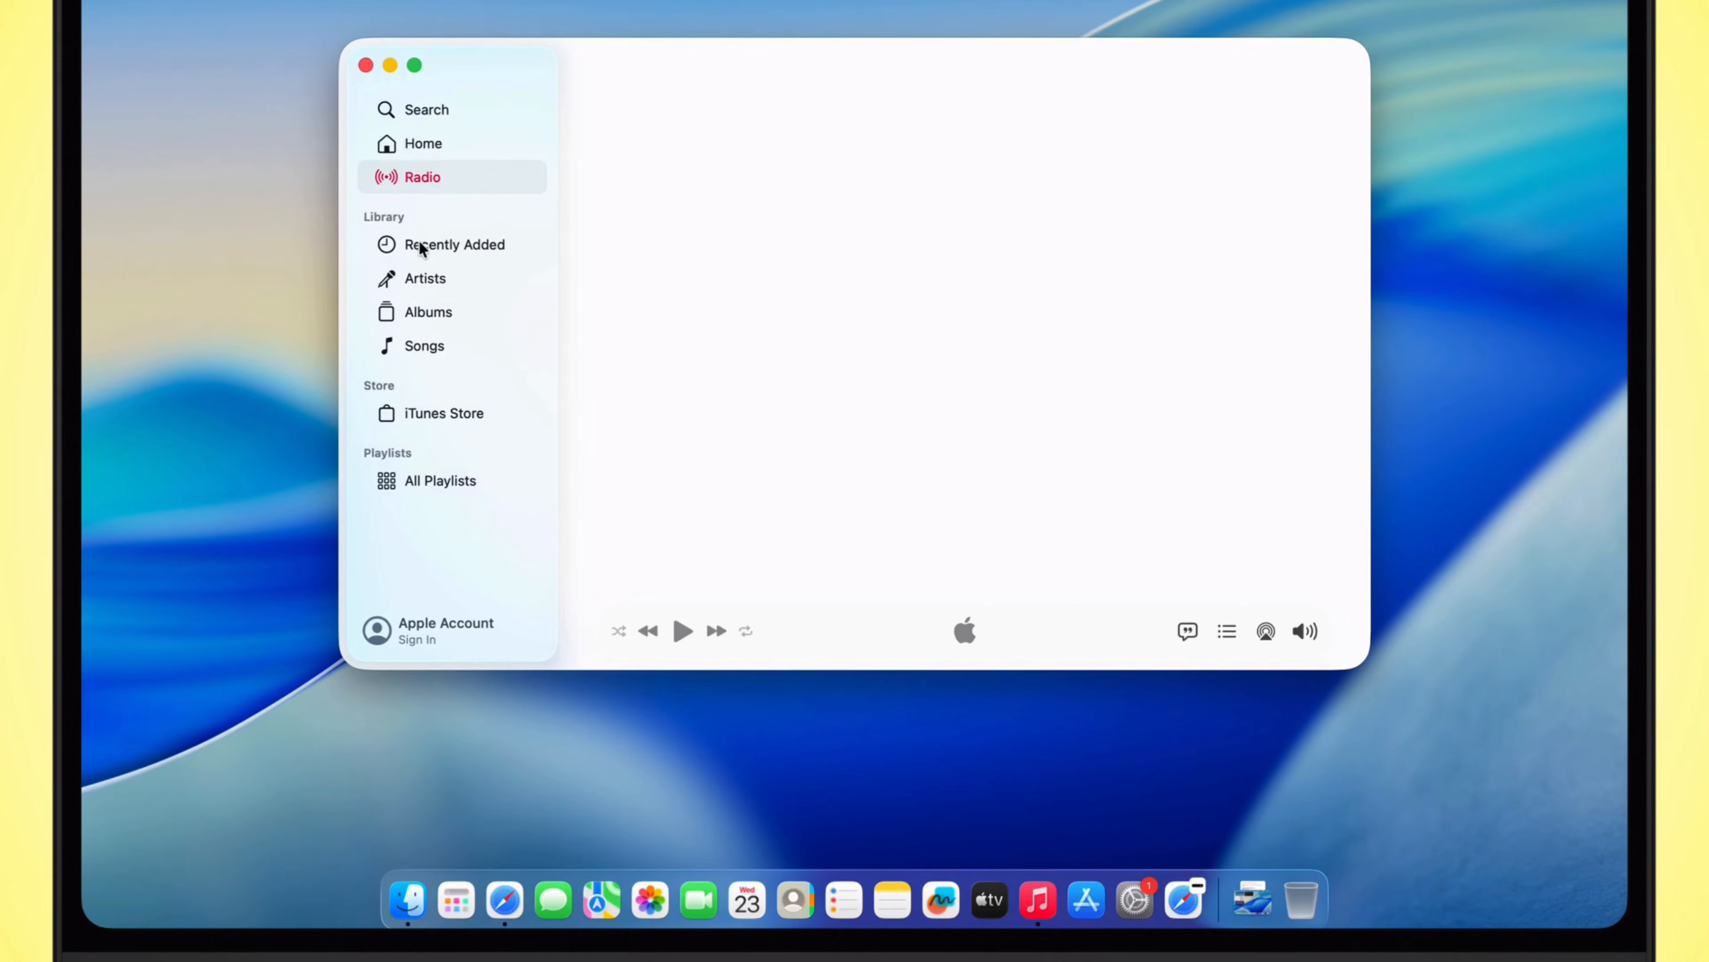
left_click(414, 244)
left_click(424, 282)
left_click(425, 311)
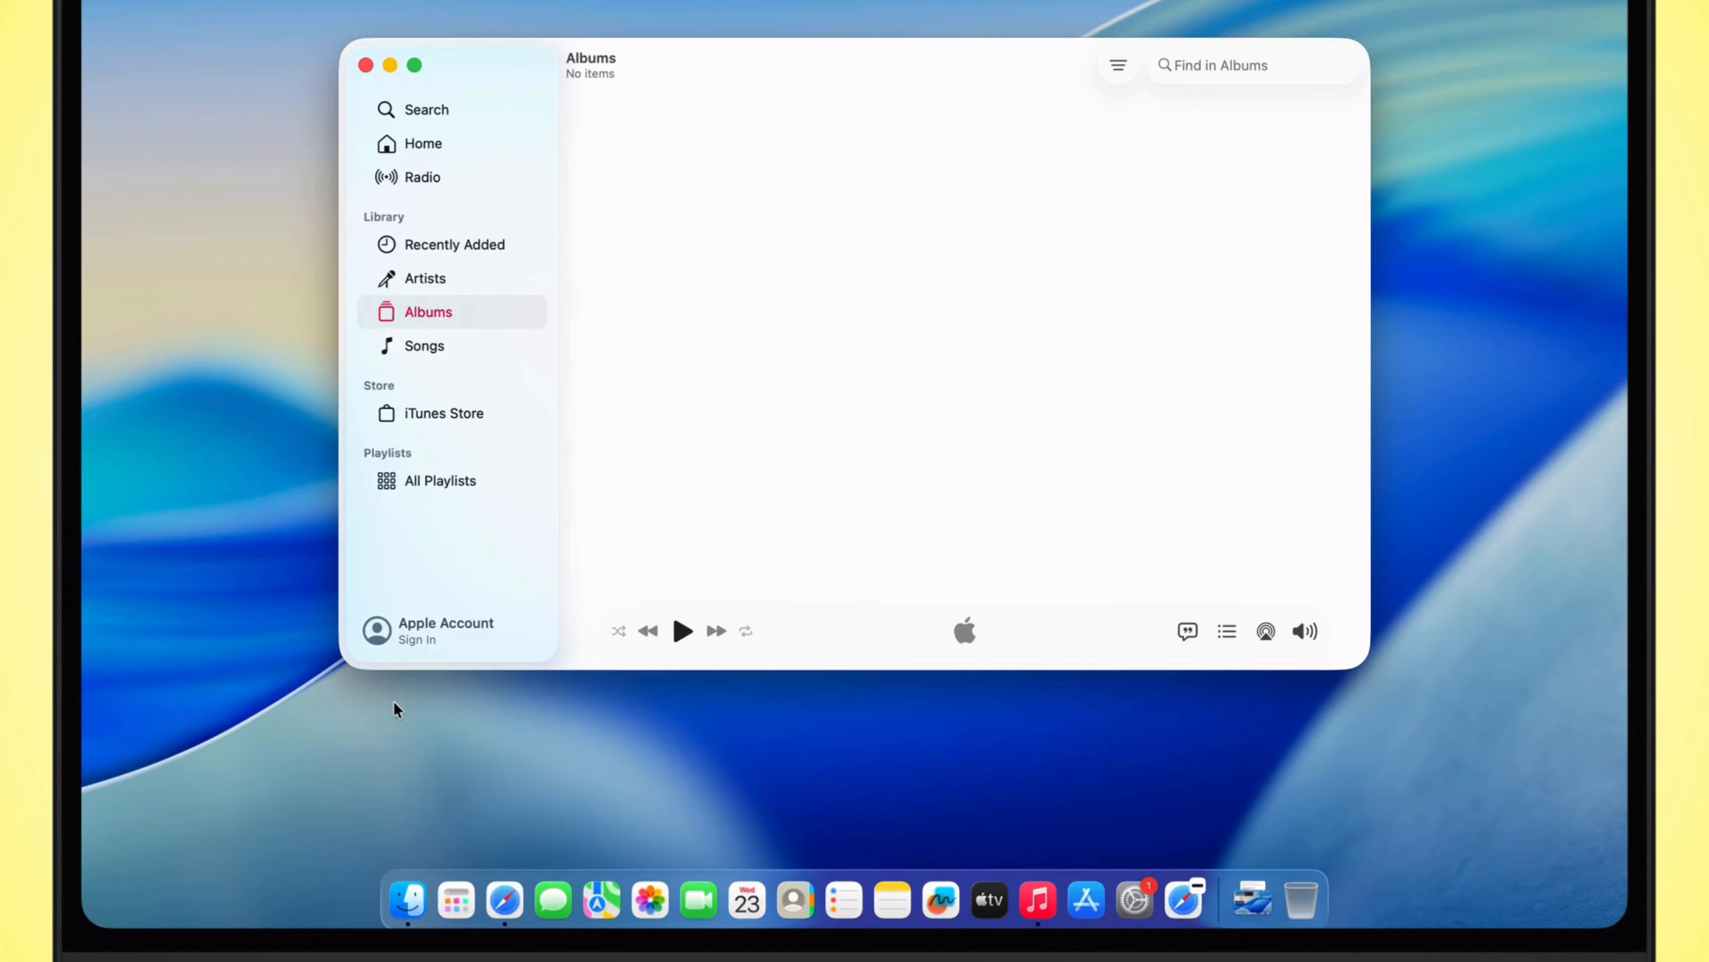
Step: Sign in to Apple Music with the prefilled Apple Account by entering the account password
left_click(411, 626)
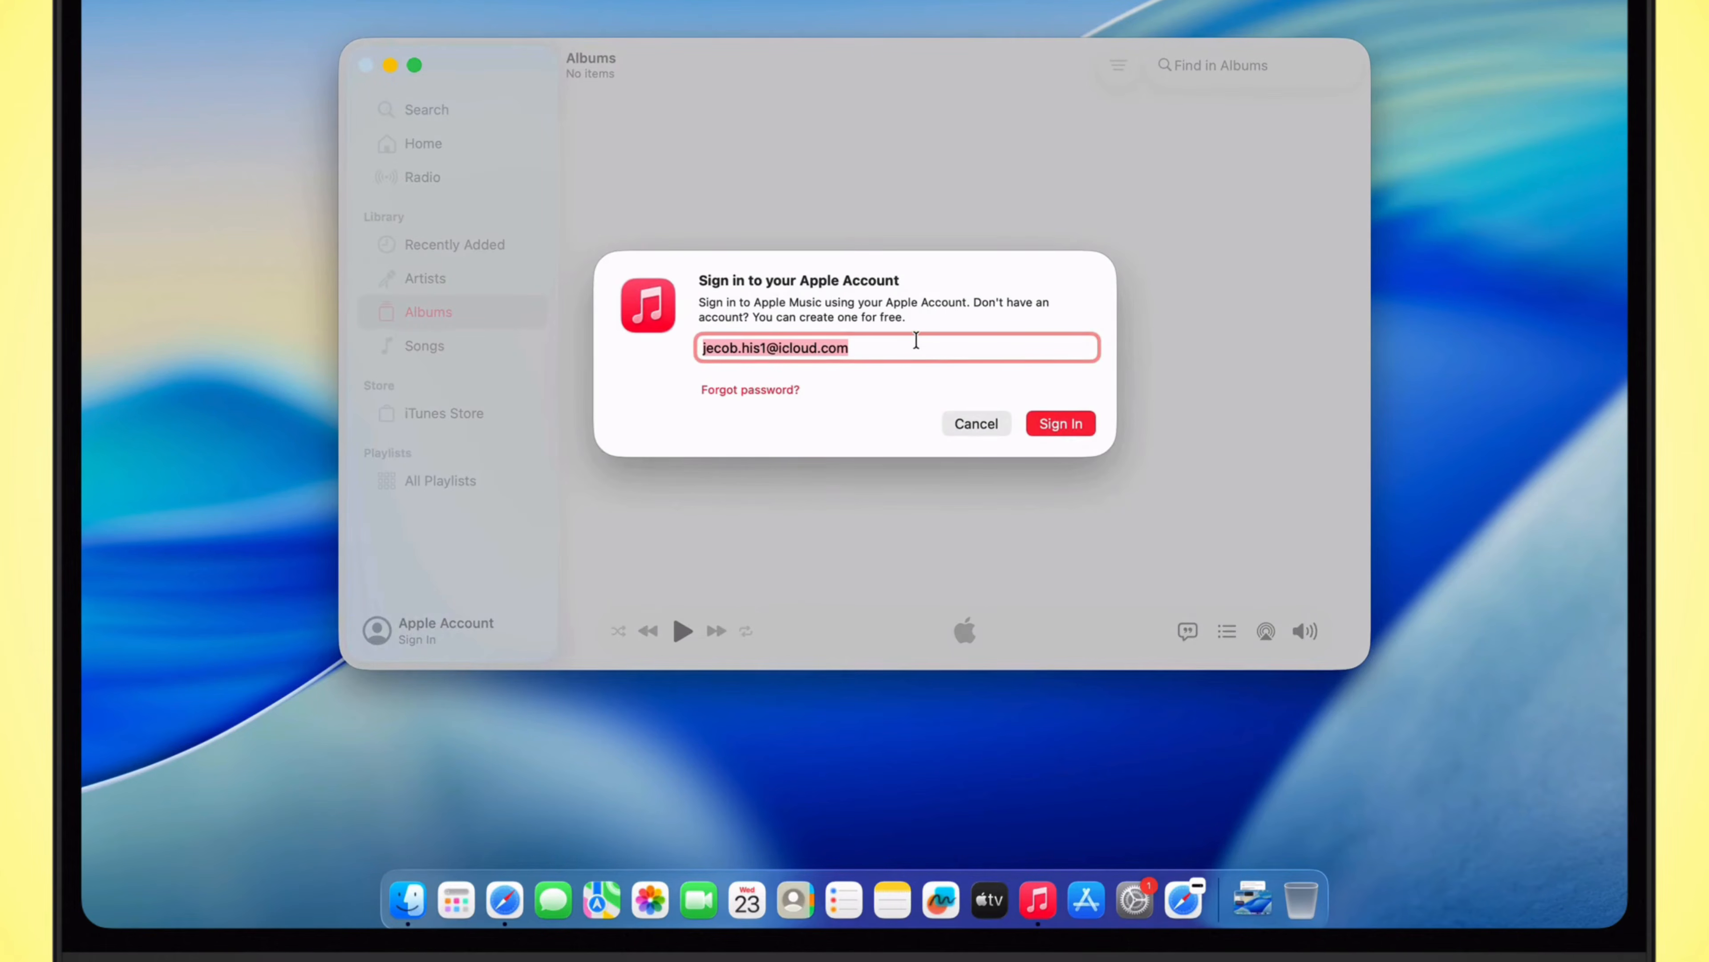
left_click(1060, 425)
type("•••")
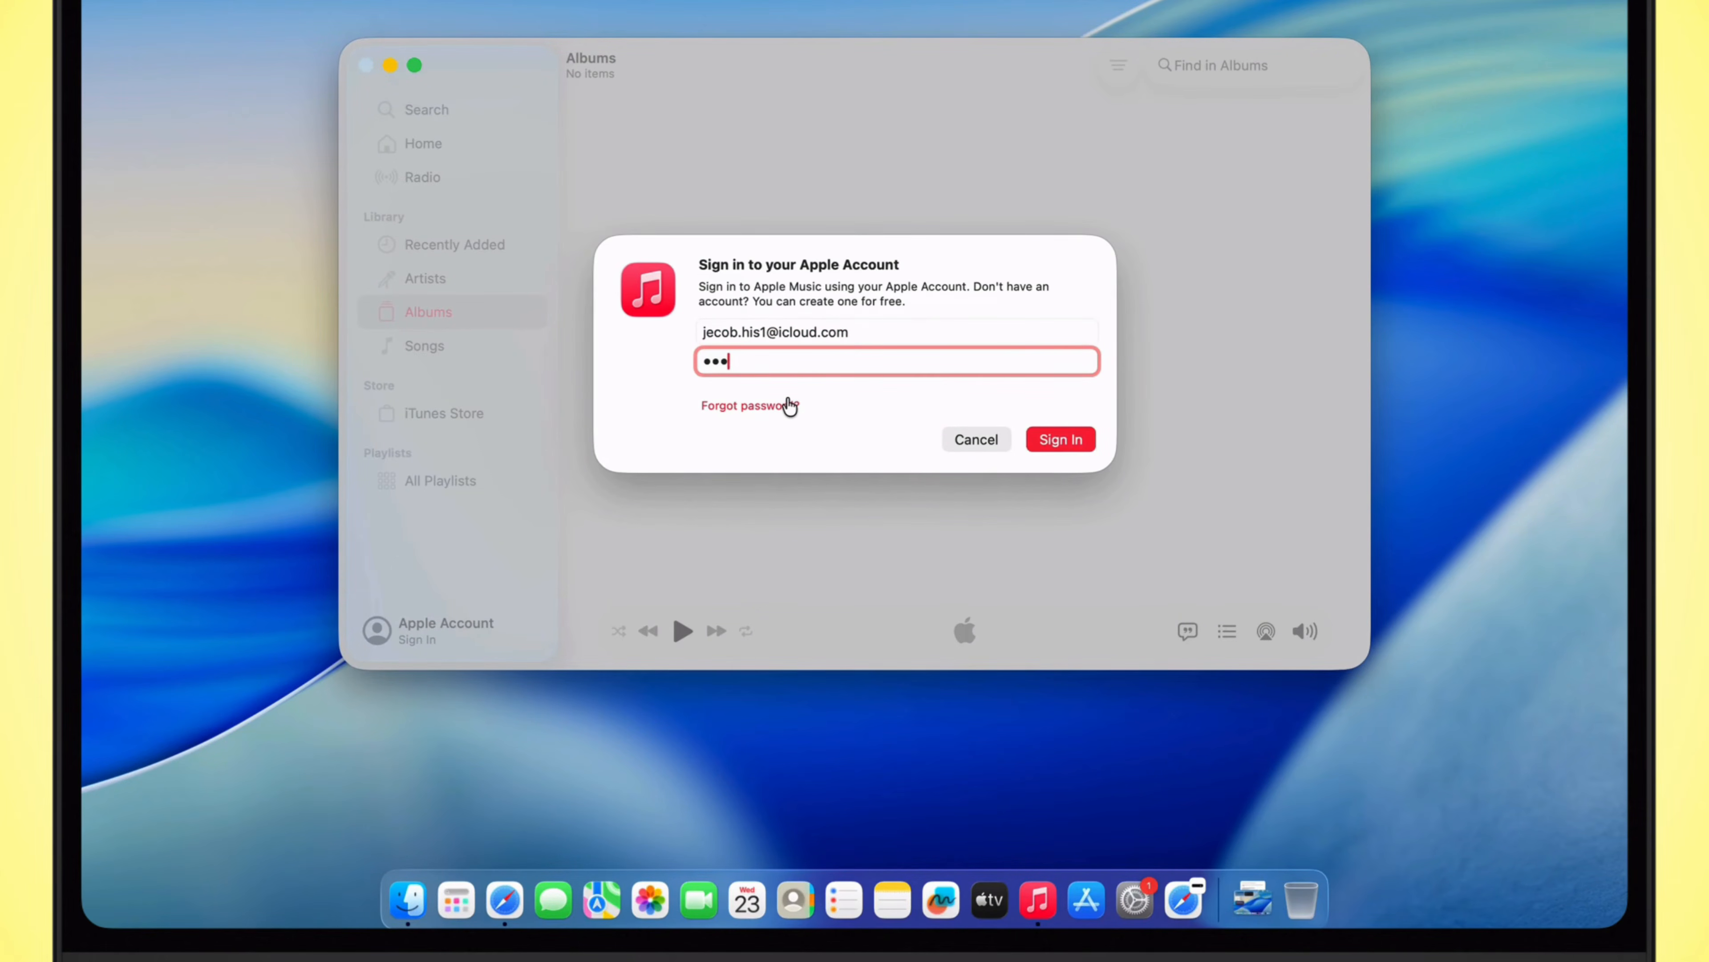
type("•••••")
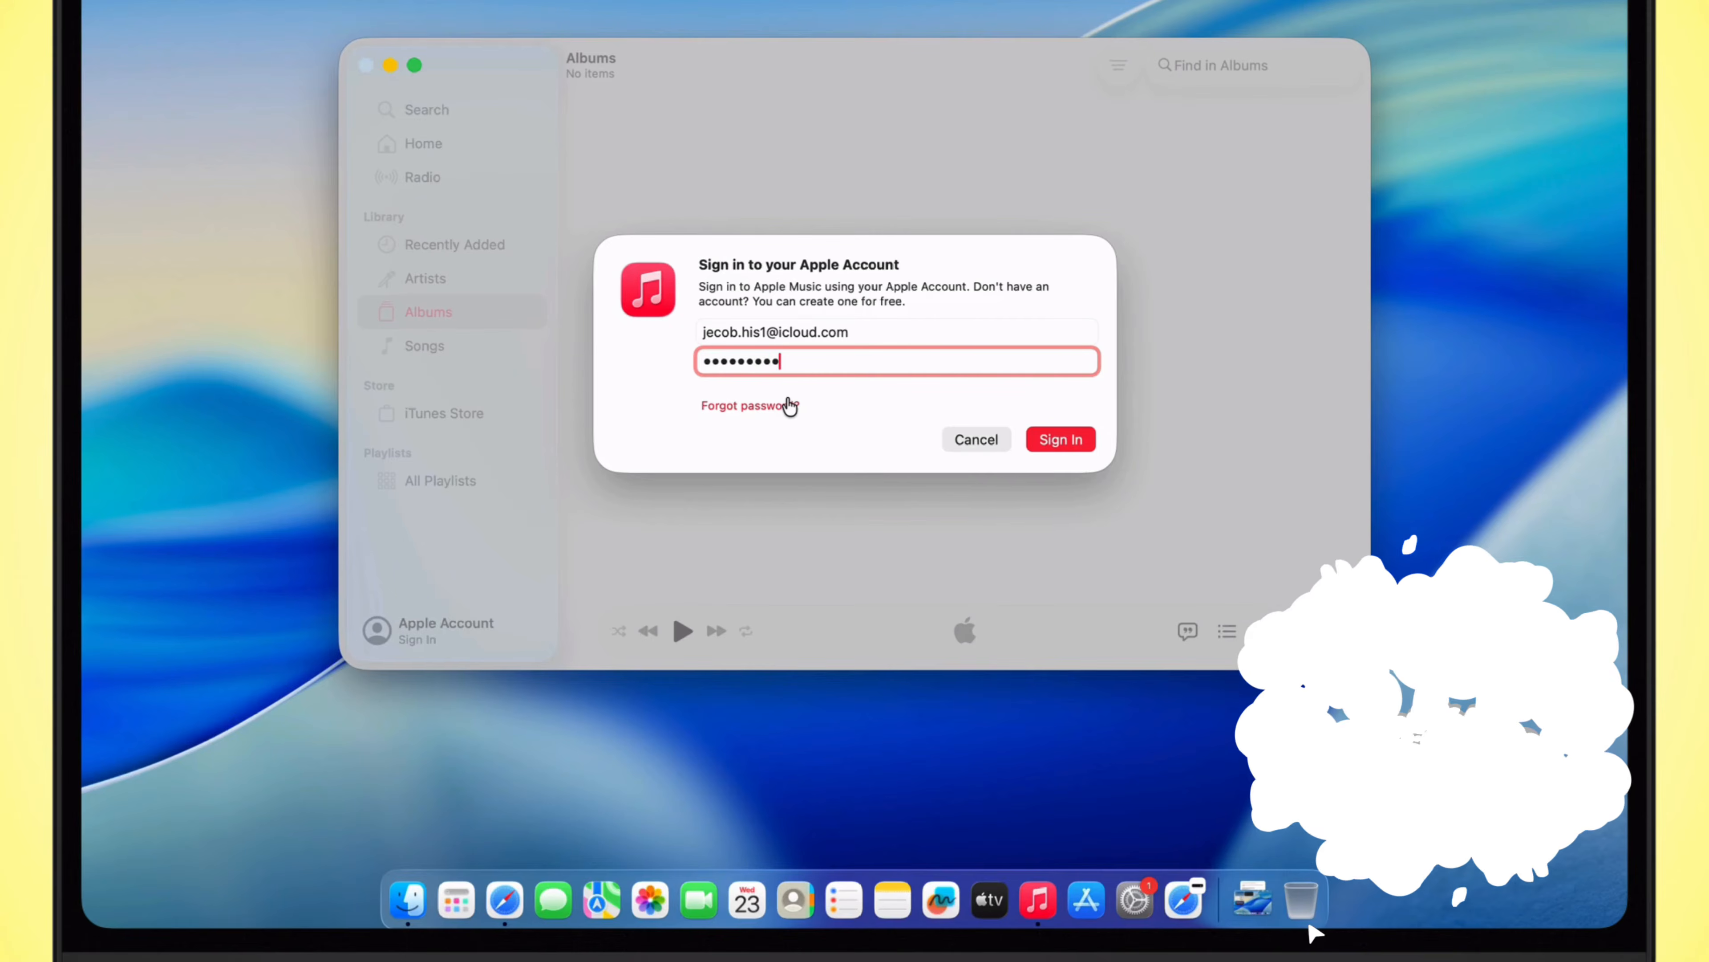
left_click(1077, 439)
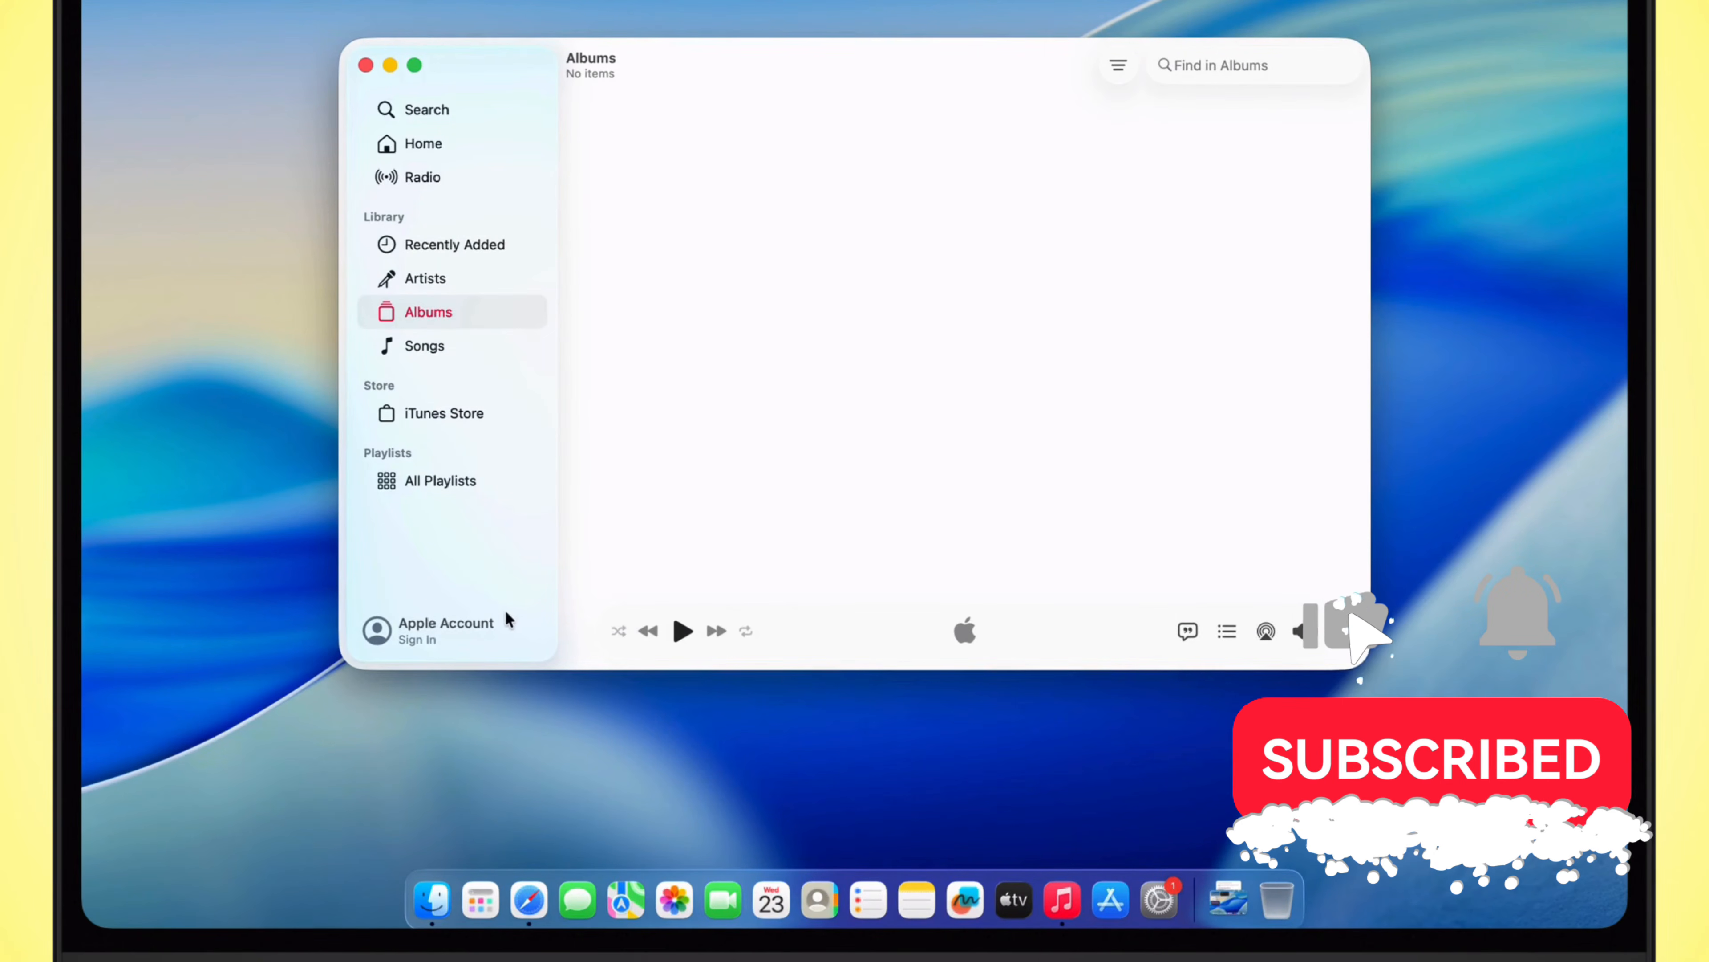
Step: View the Apple Music account page, browse the Home recommendations and close the Music window
left_click(502, 639)
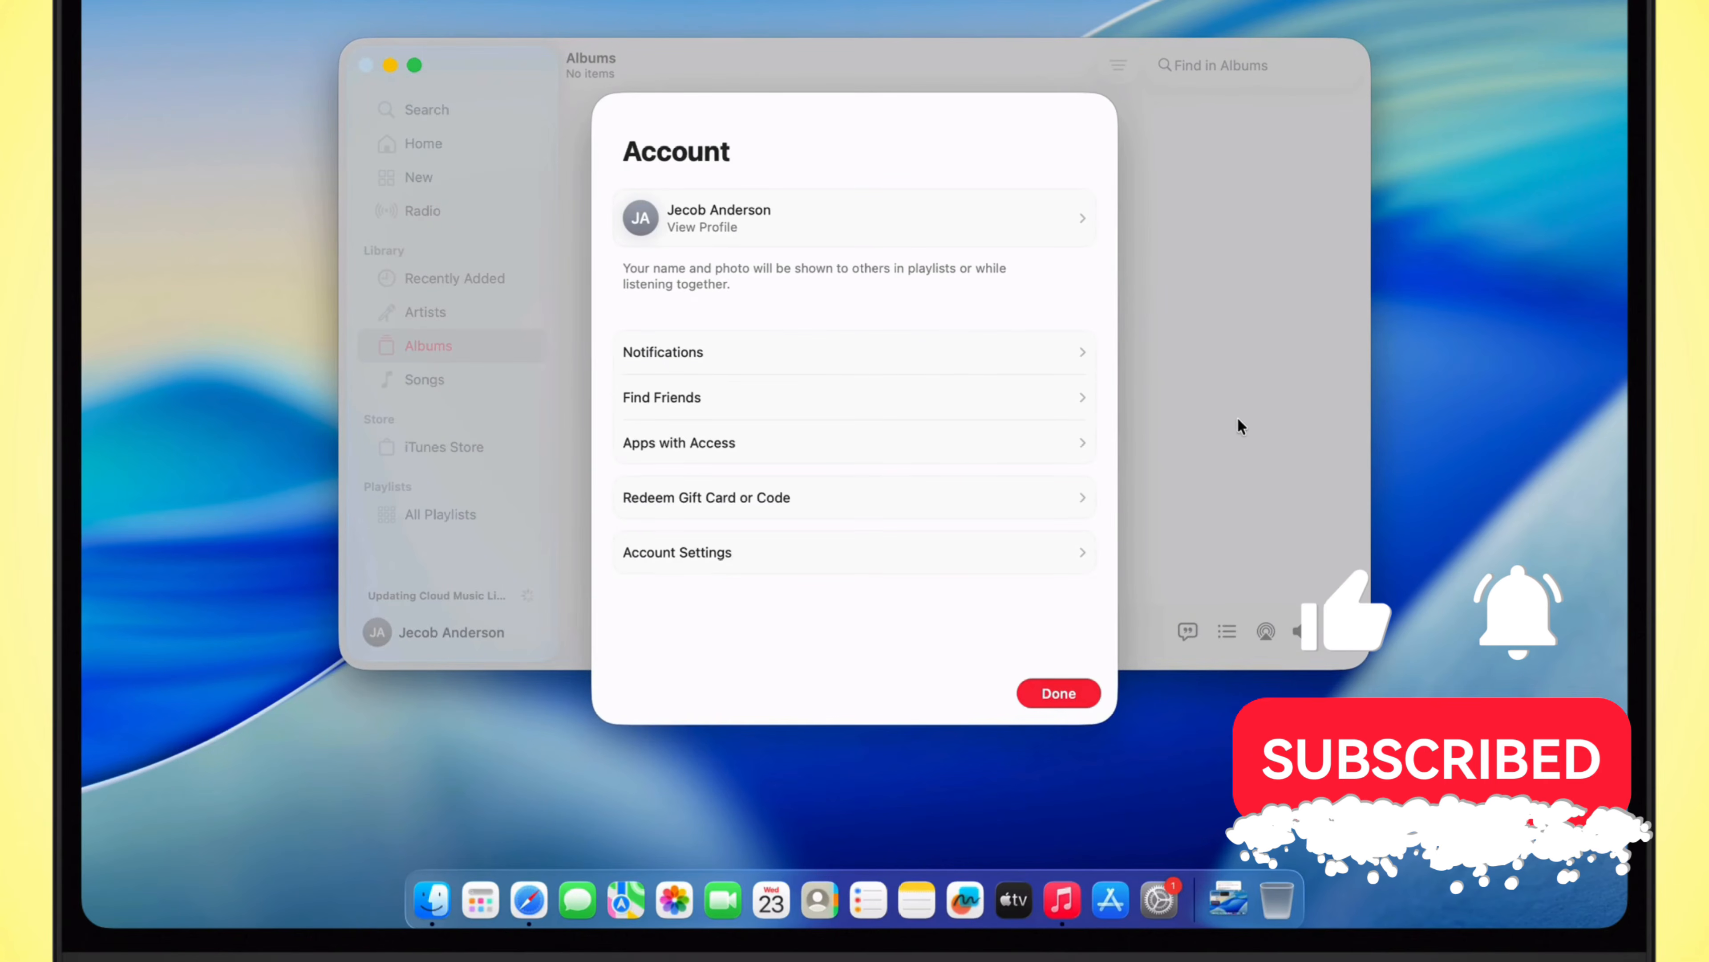
key("Return")
left_click(417, 143)
scroll(932, 436, "down", 15)
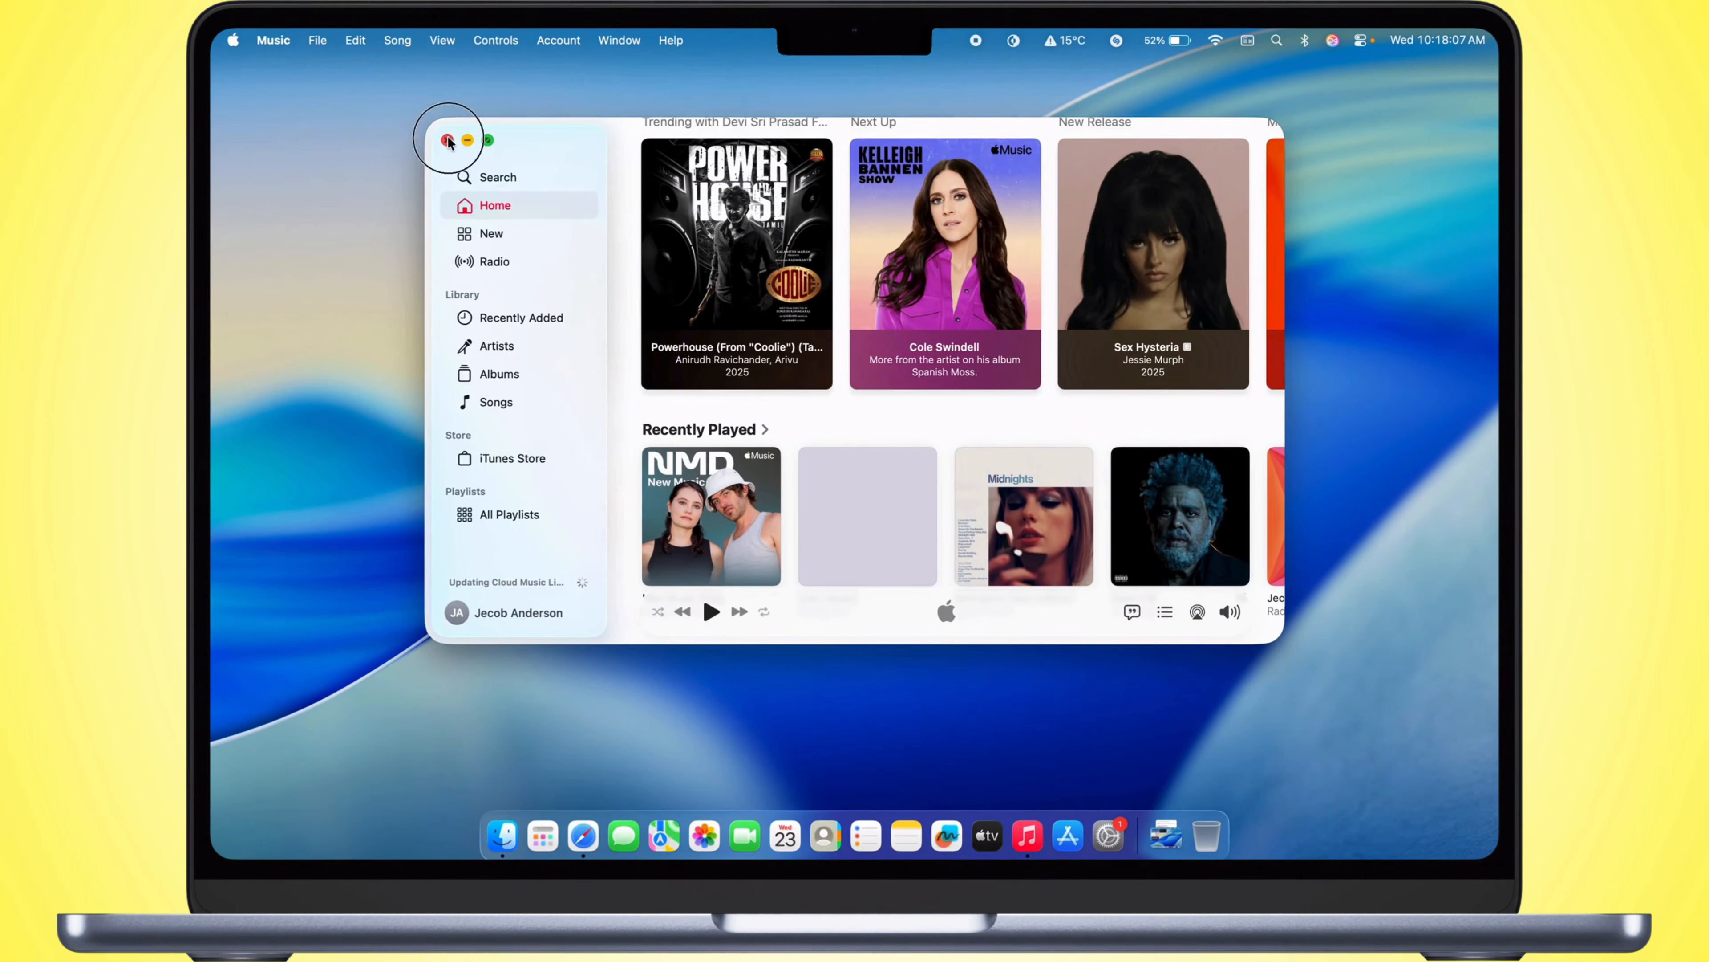
left_click(463, 188)
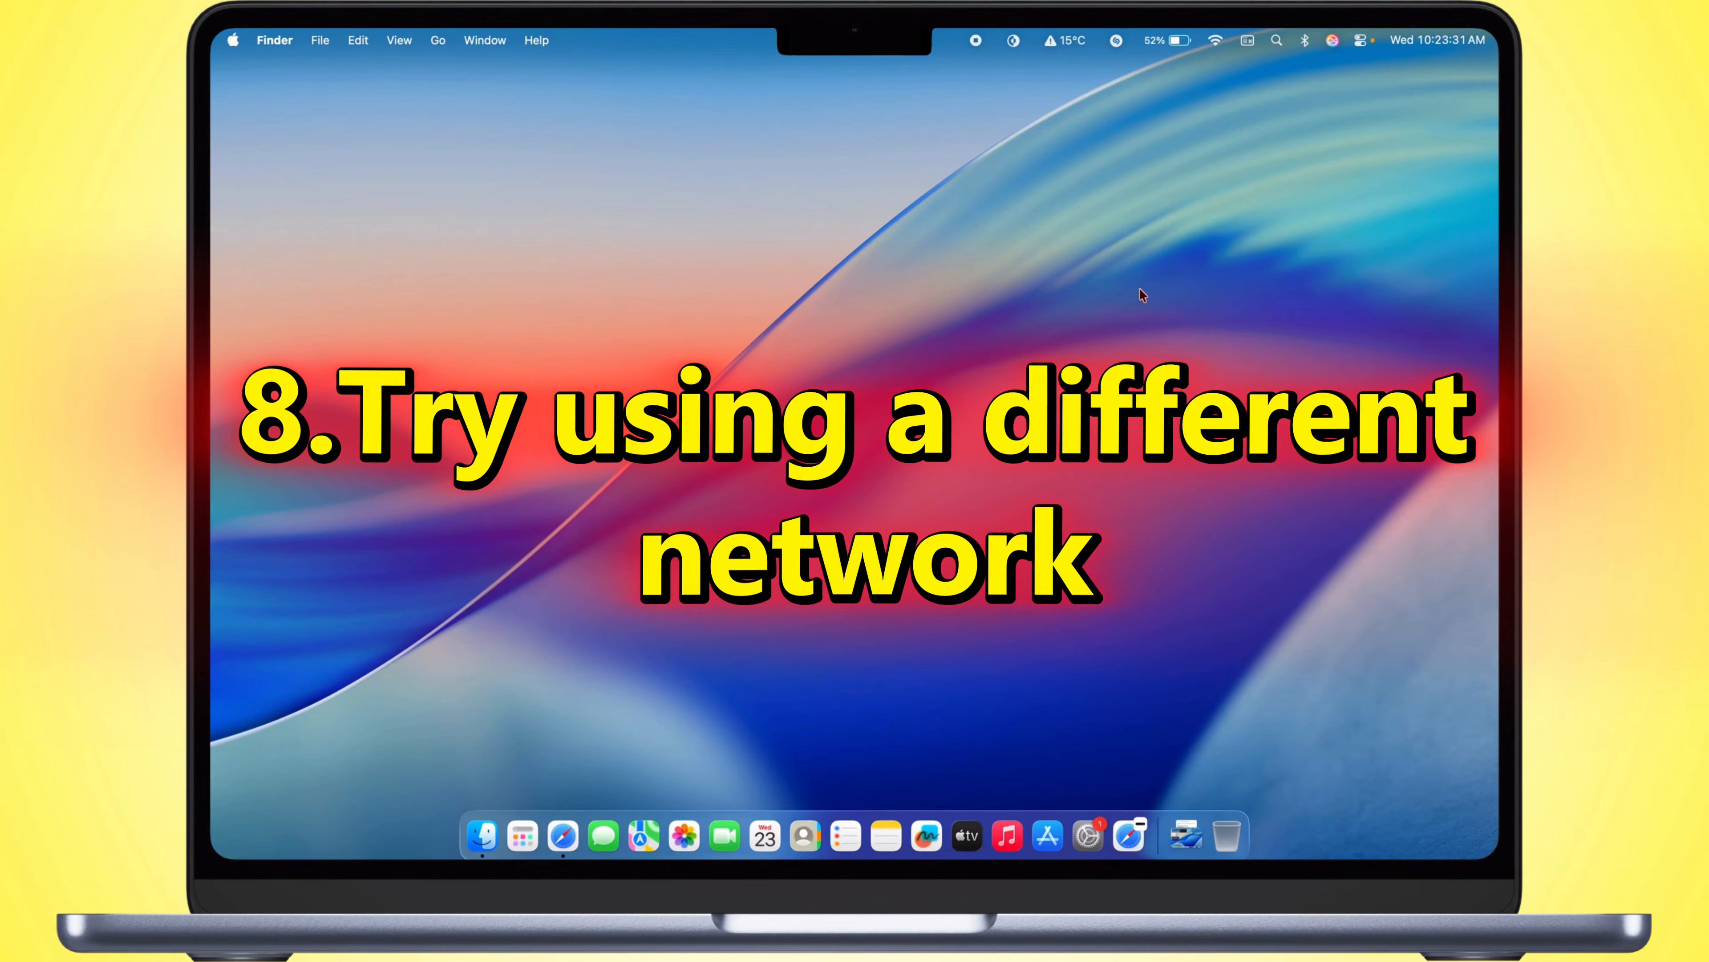
Step: Disconnect from the known Wi-Fi network "fast i_am_waching_you" and expand the list of other available networks
left_click(1215, 41)
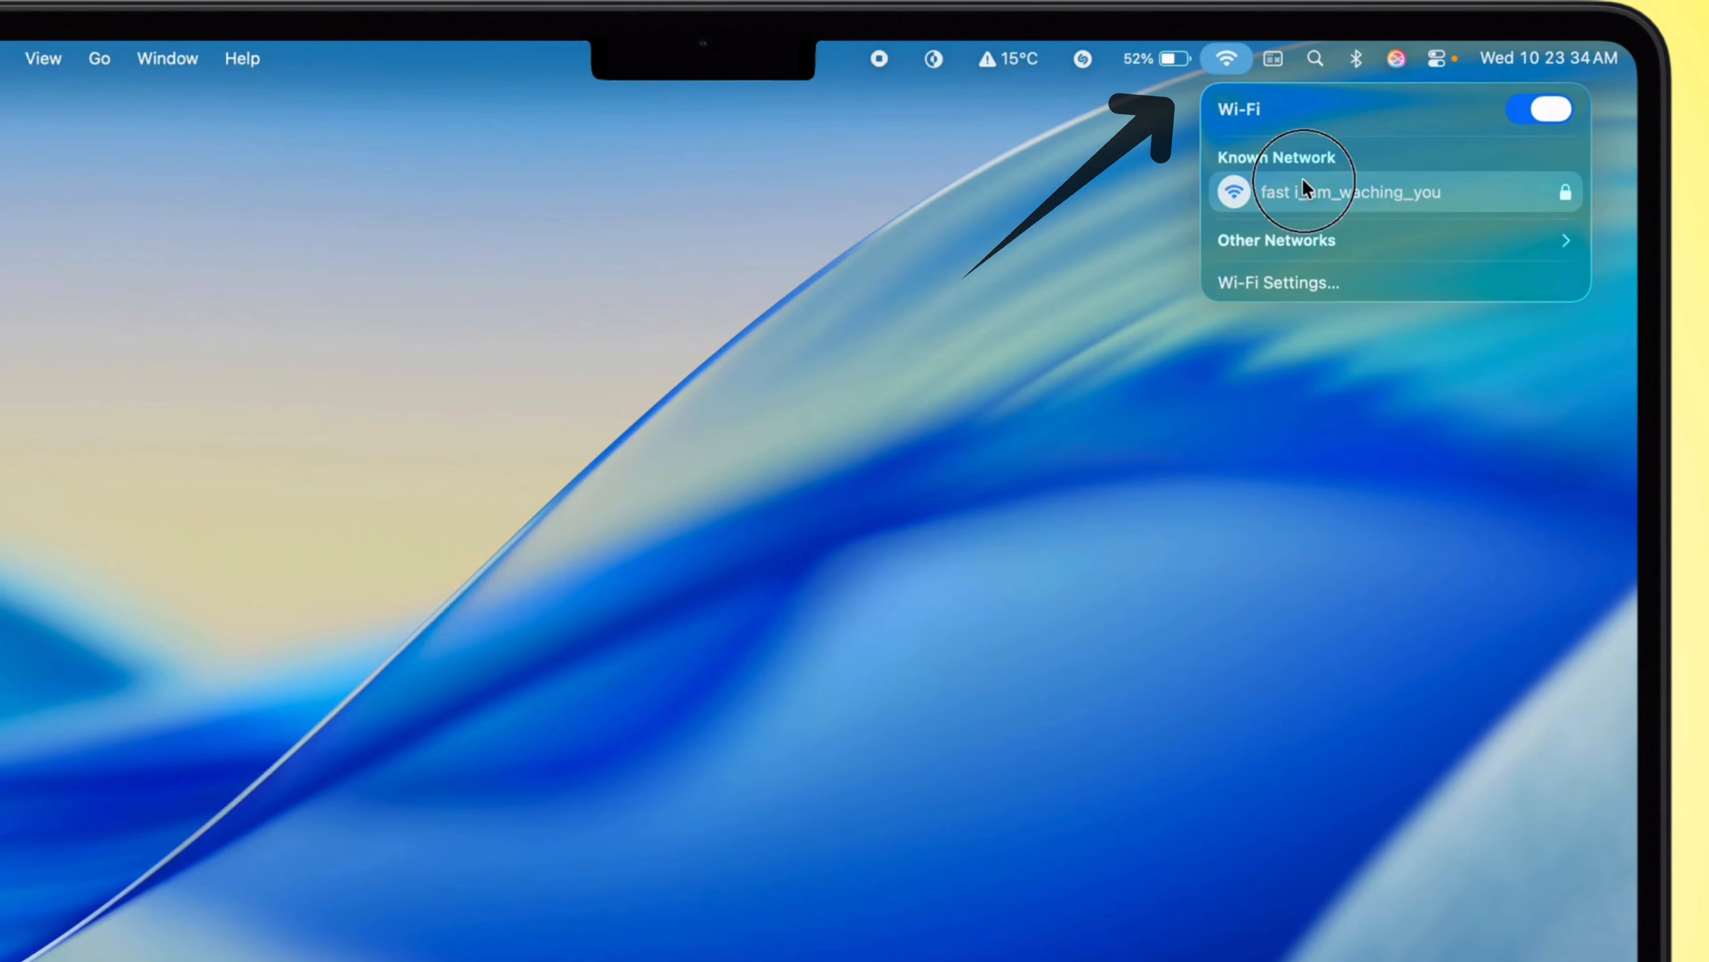
left_click(1302, 179)
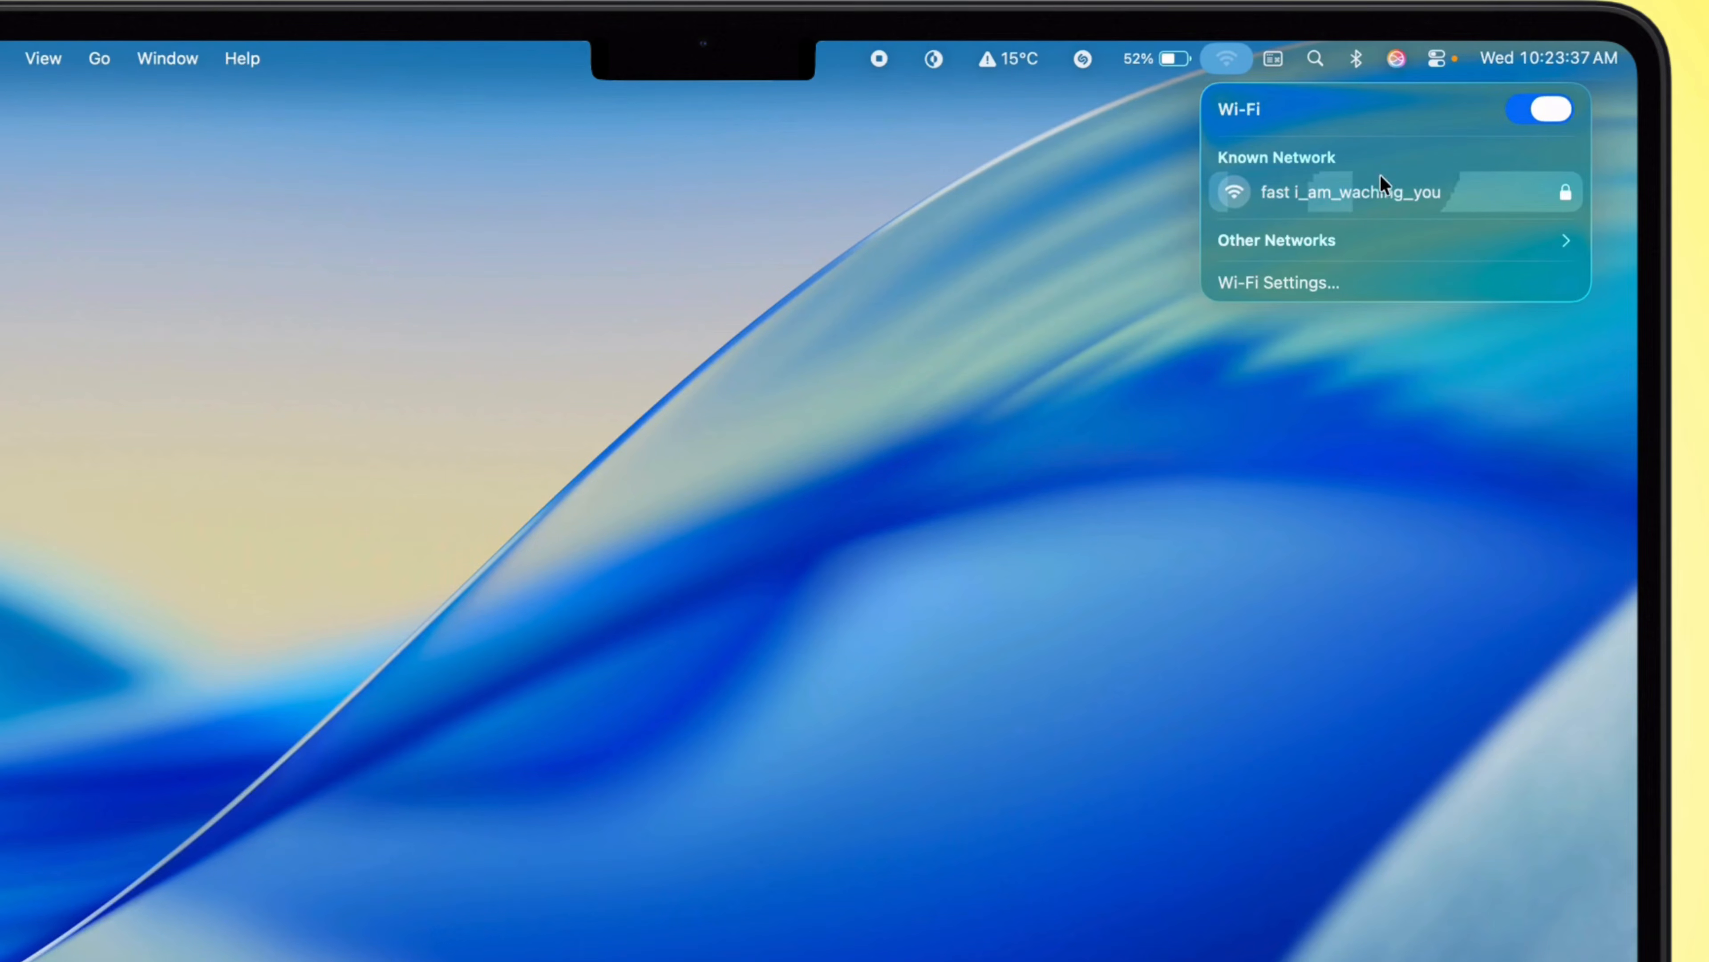
left_click(1340, 240)
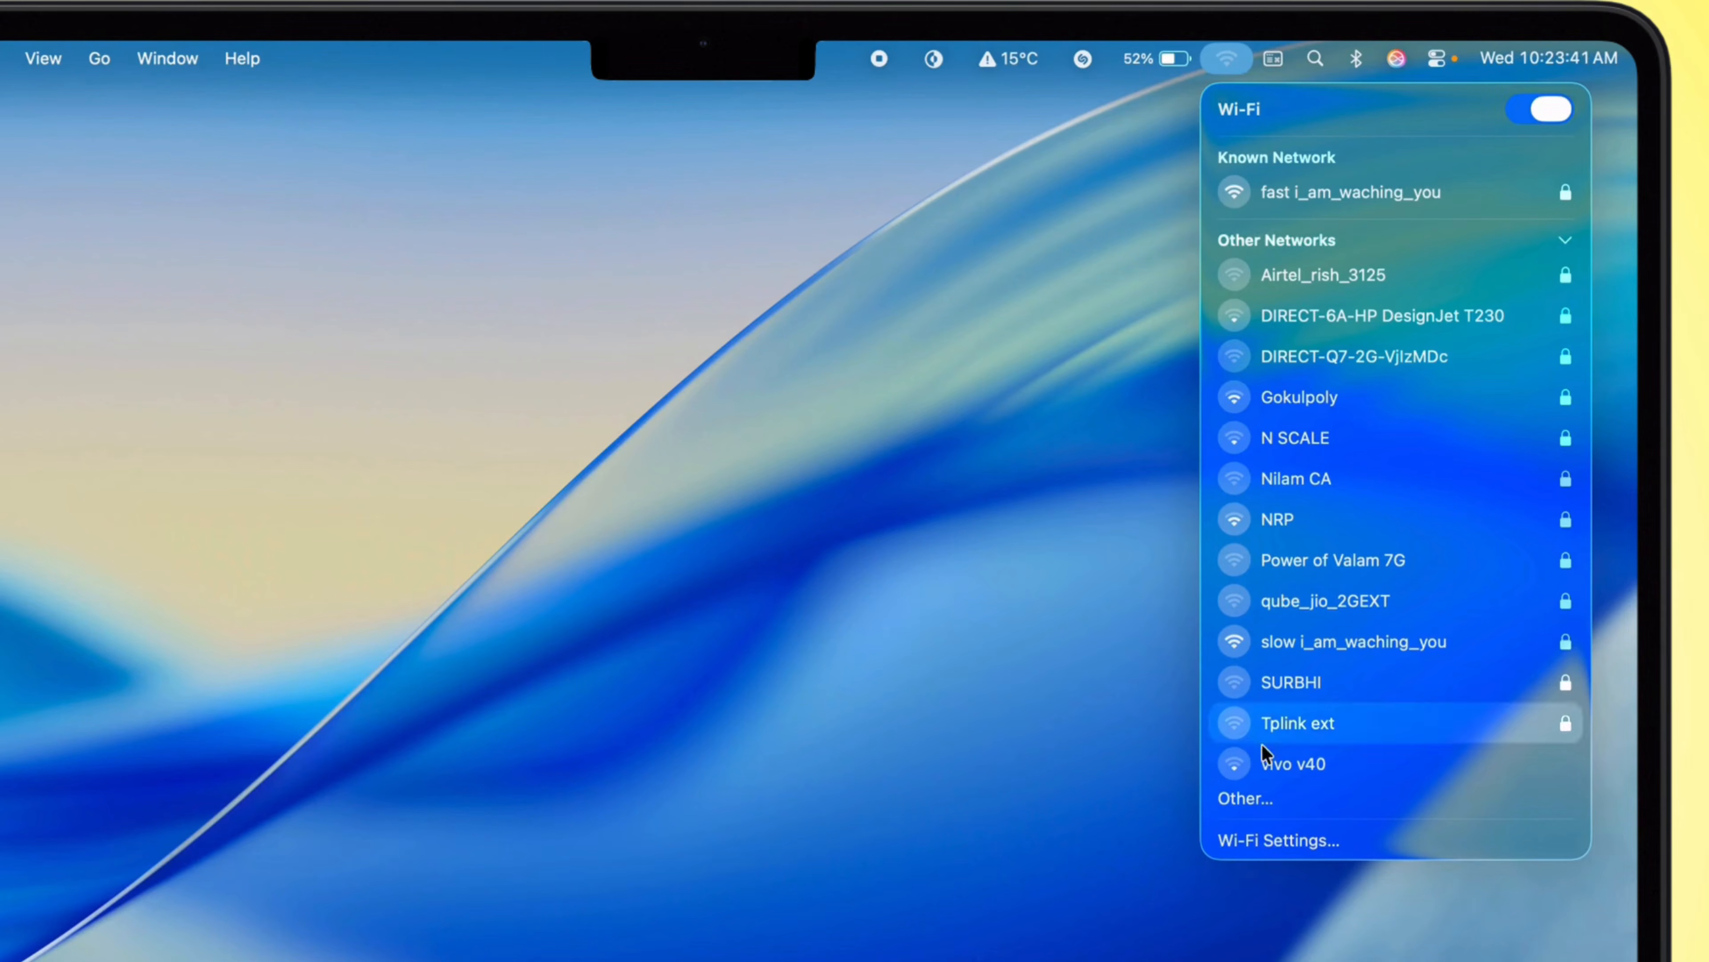
Step: Open the Wi-Fi settings, connect to "fast i_am_waching_you" with Wi-Fi turned on, and close the settings window
left_click(1254, 842)
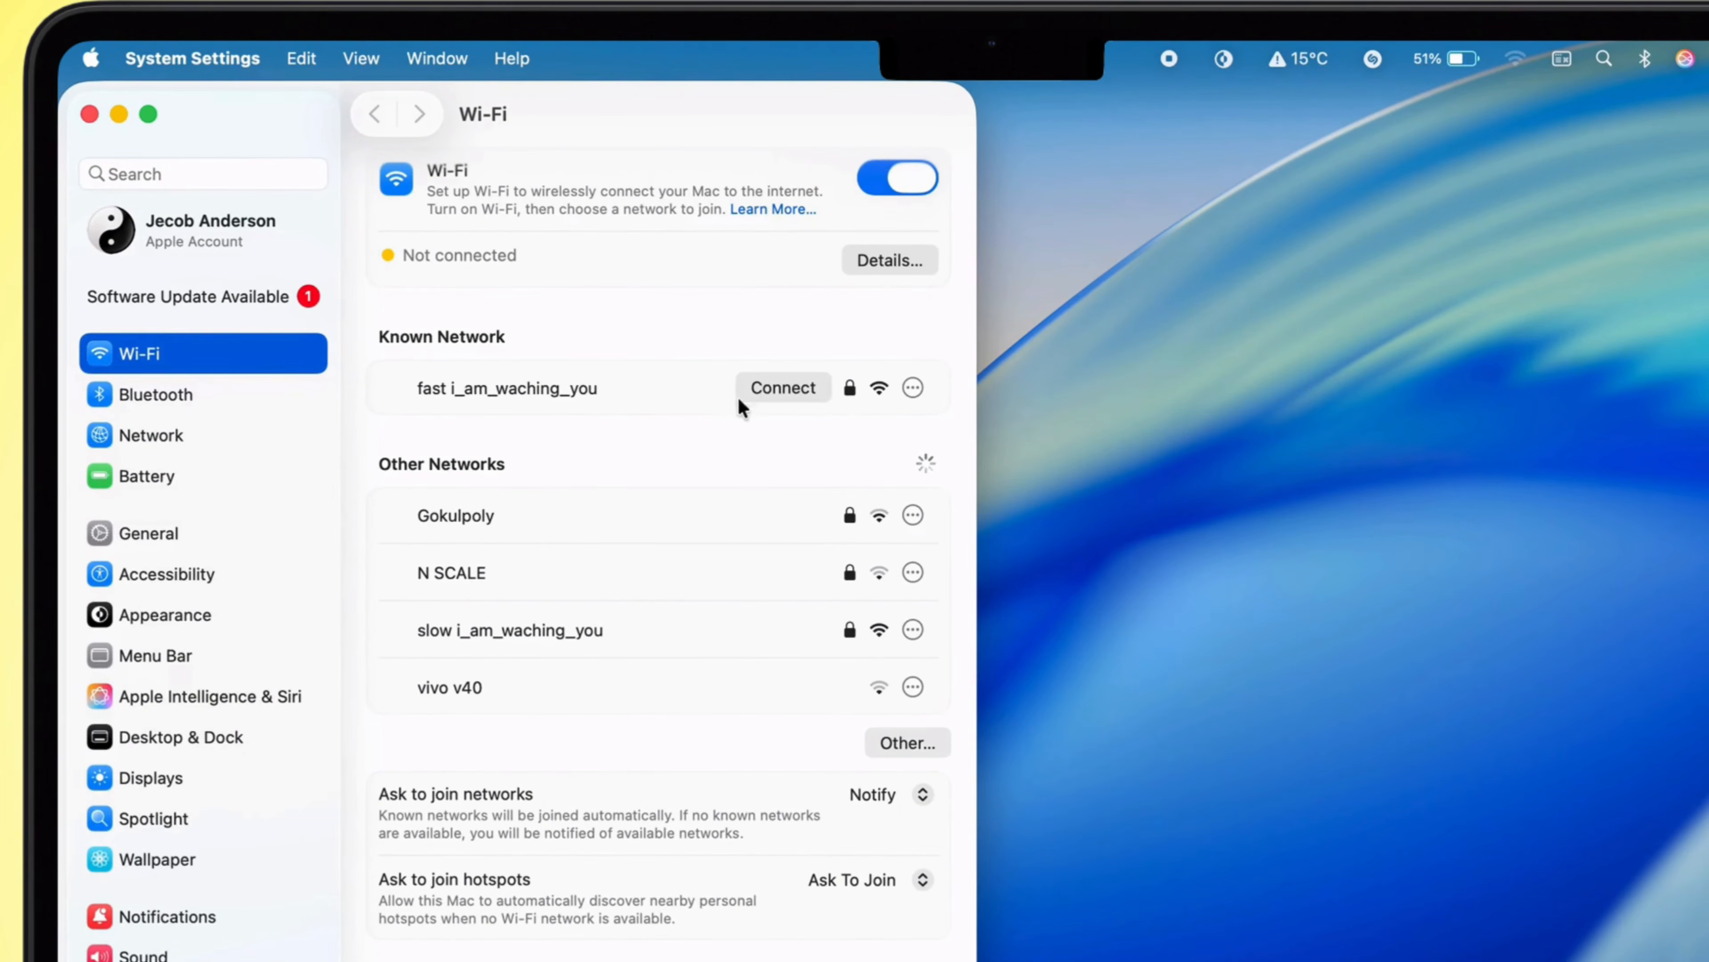
left_click(905, 174)
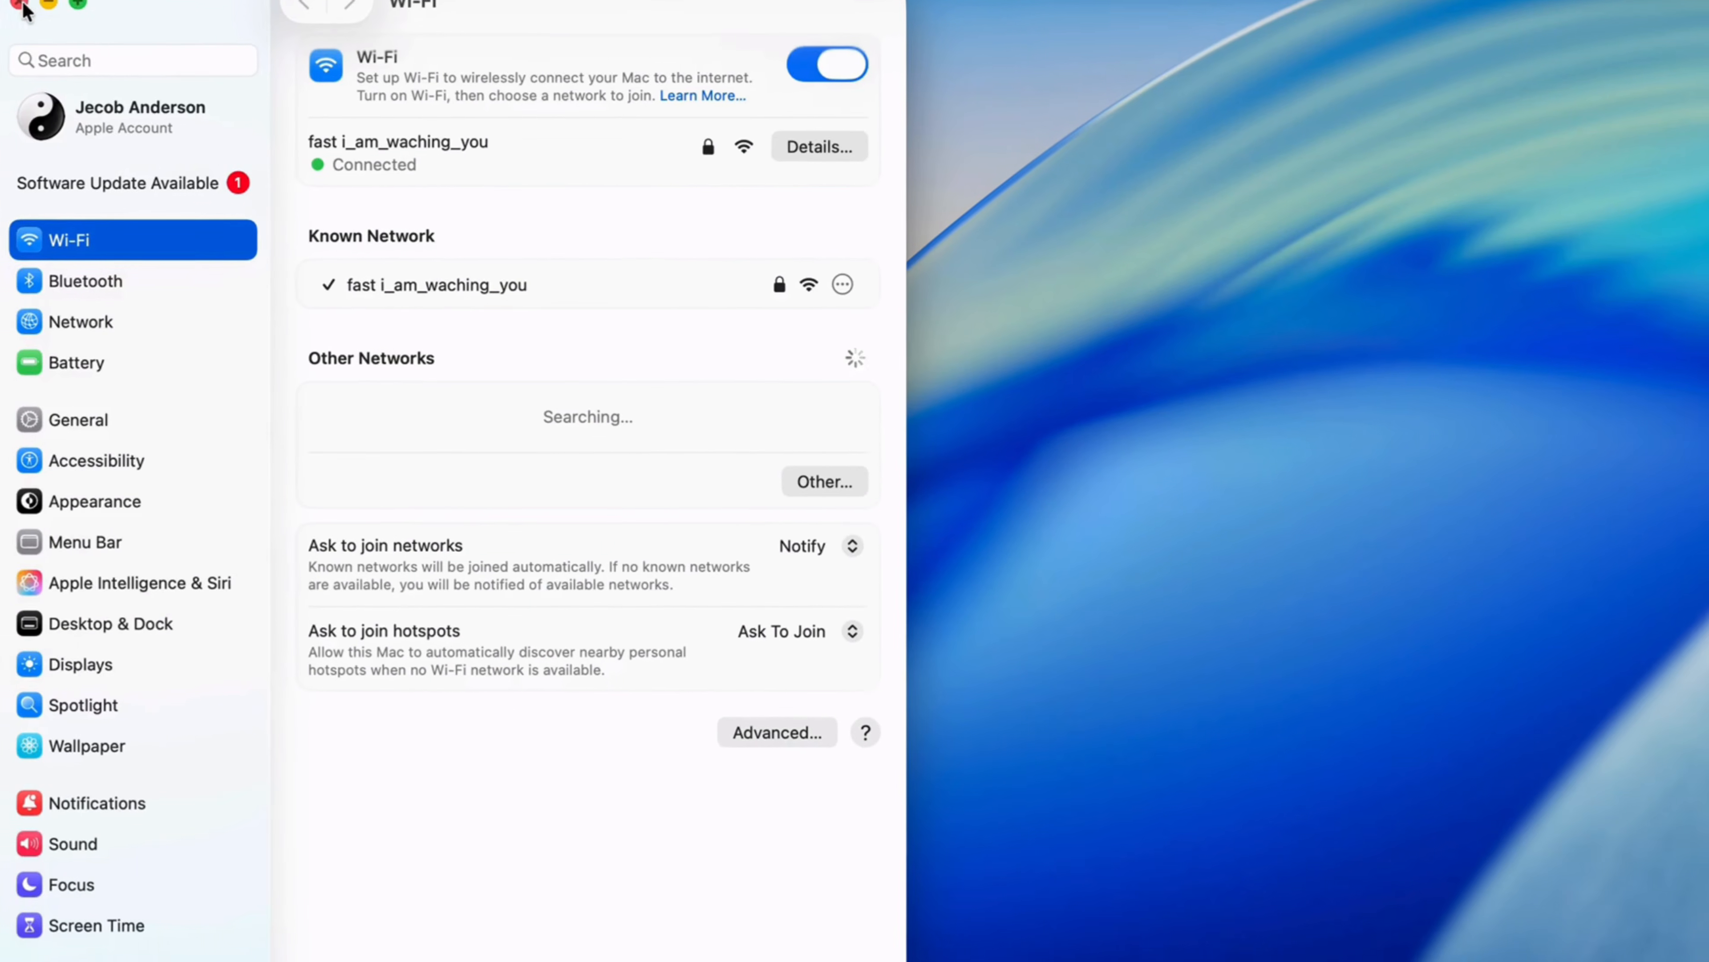
left_click(89, 114)
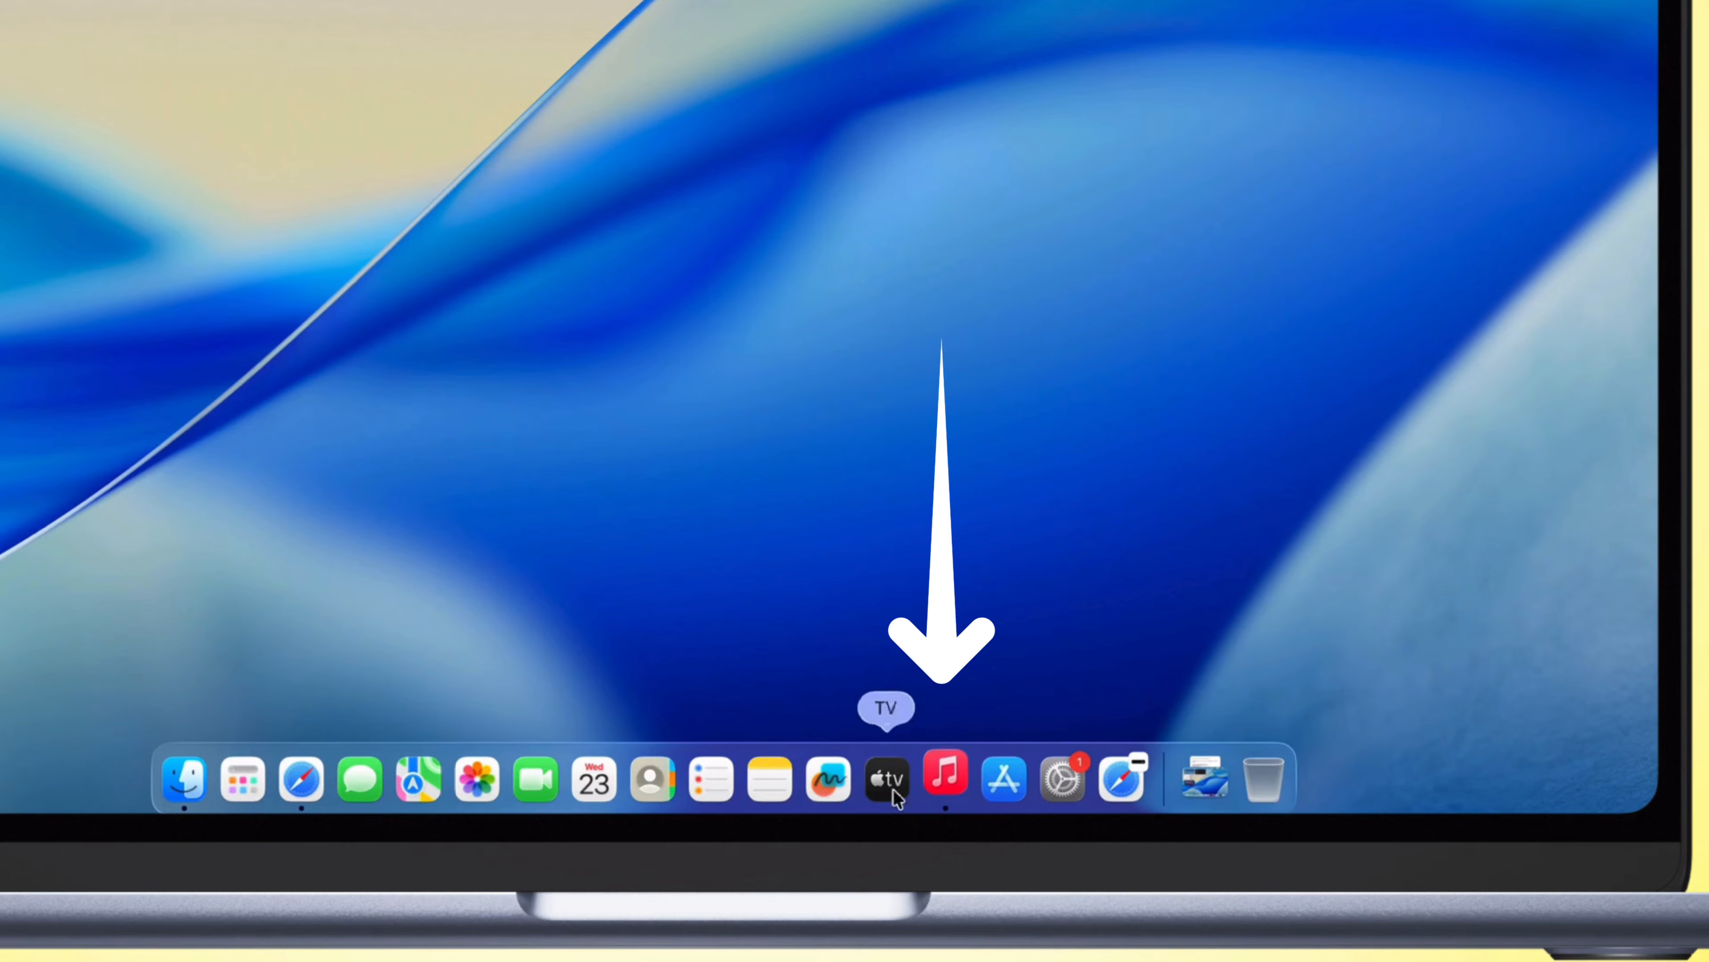
Step: Switch to the Music app, browse the Home page recommendations and close the Music window
left_click(945, 776)
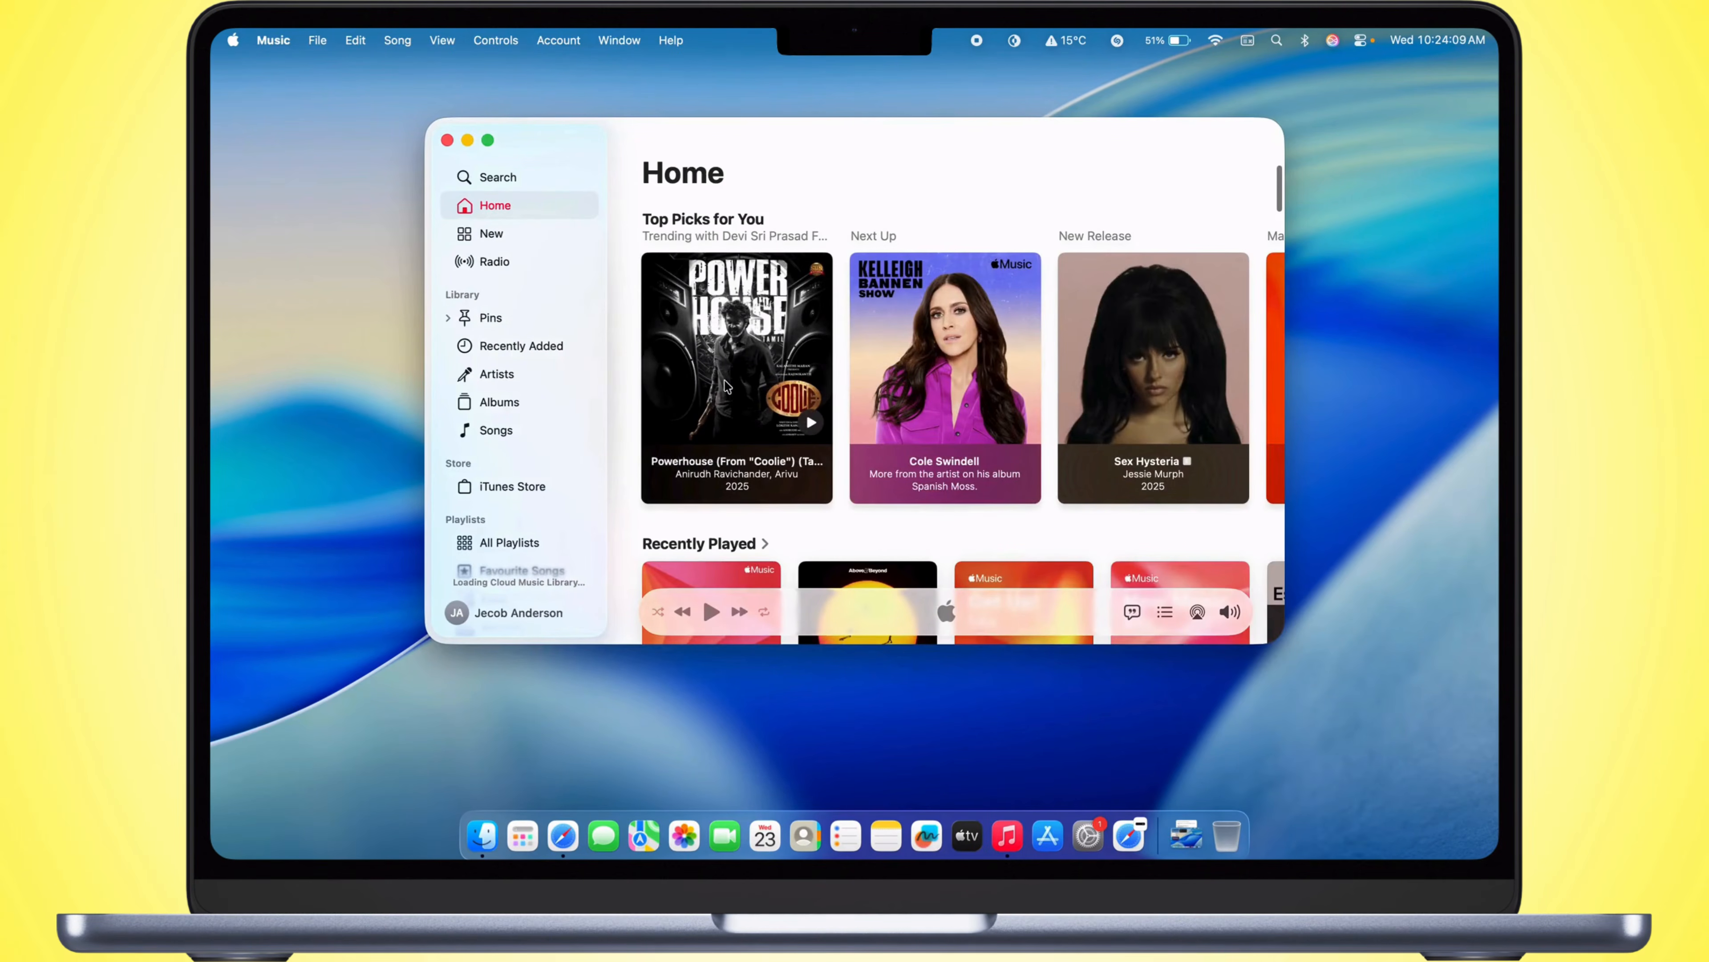
scroll(726, 385, "down", 6)
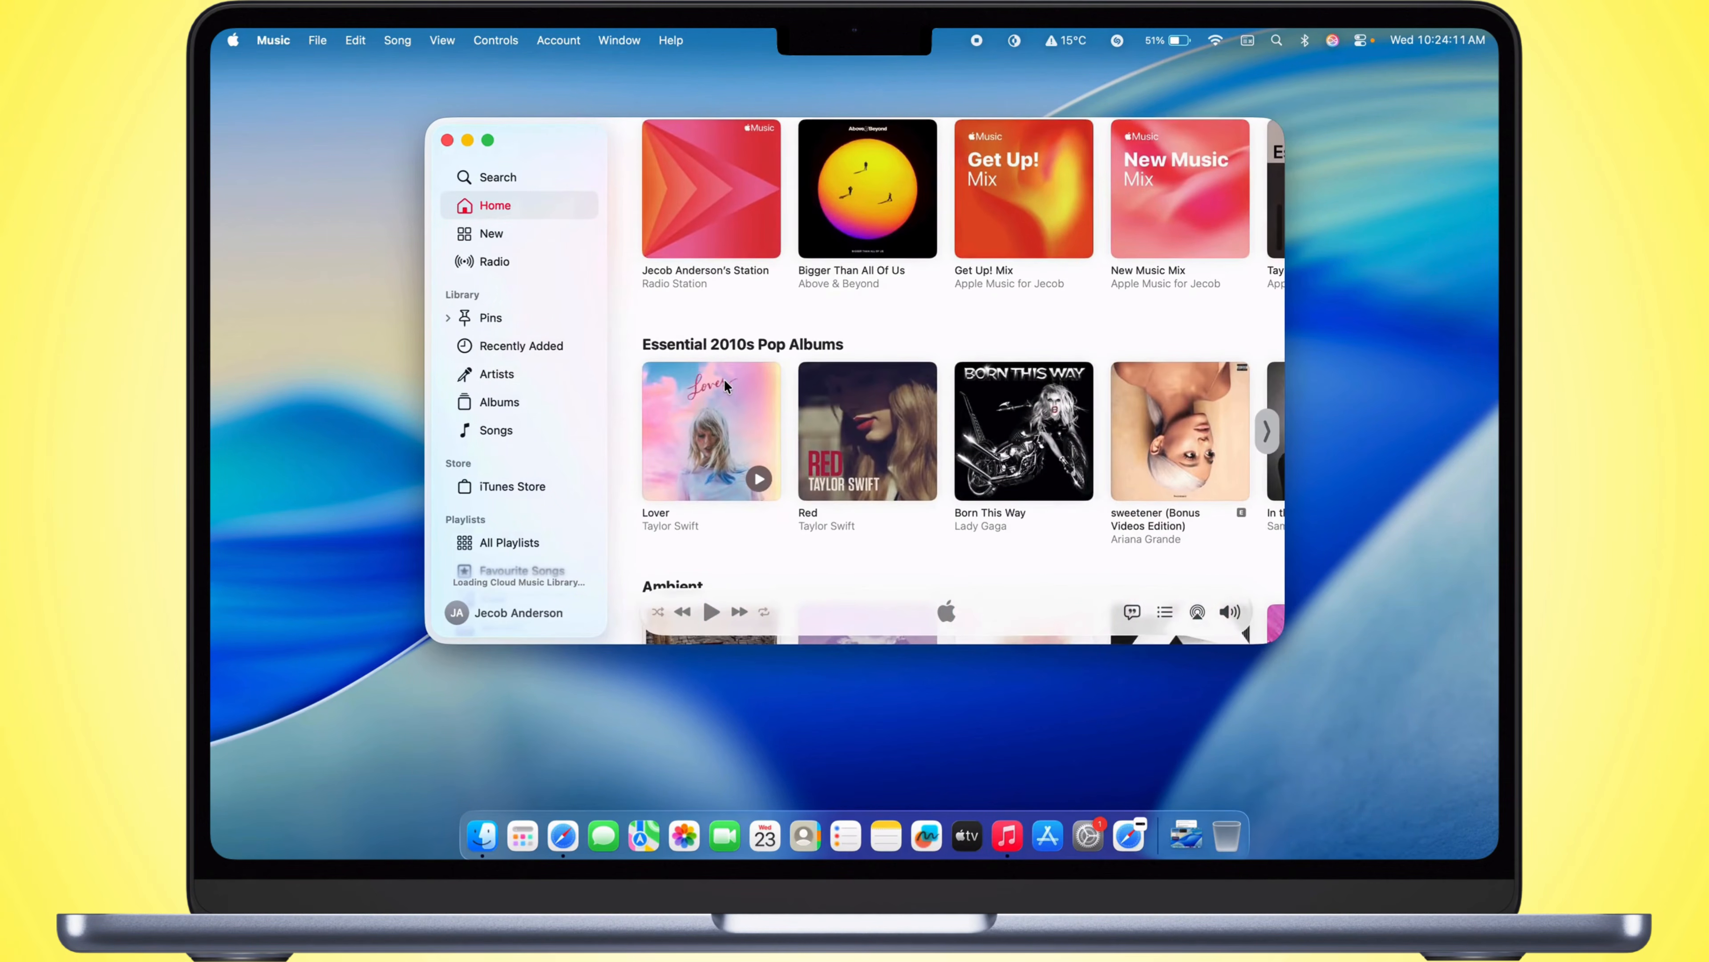
scroll(725, 378, "up", 8)
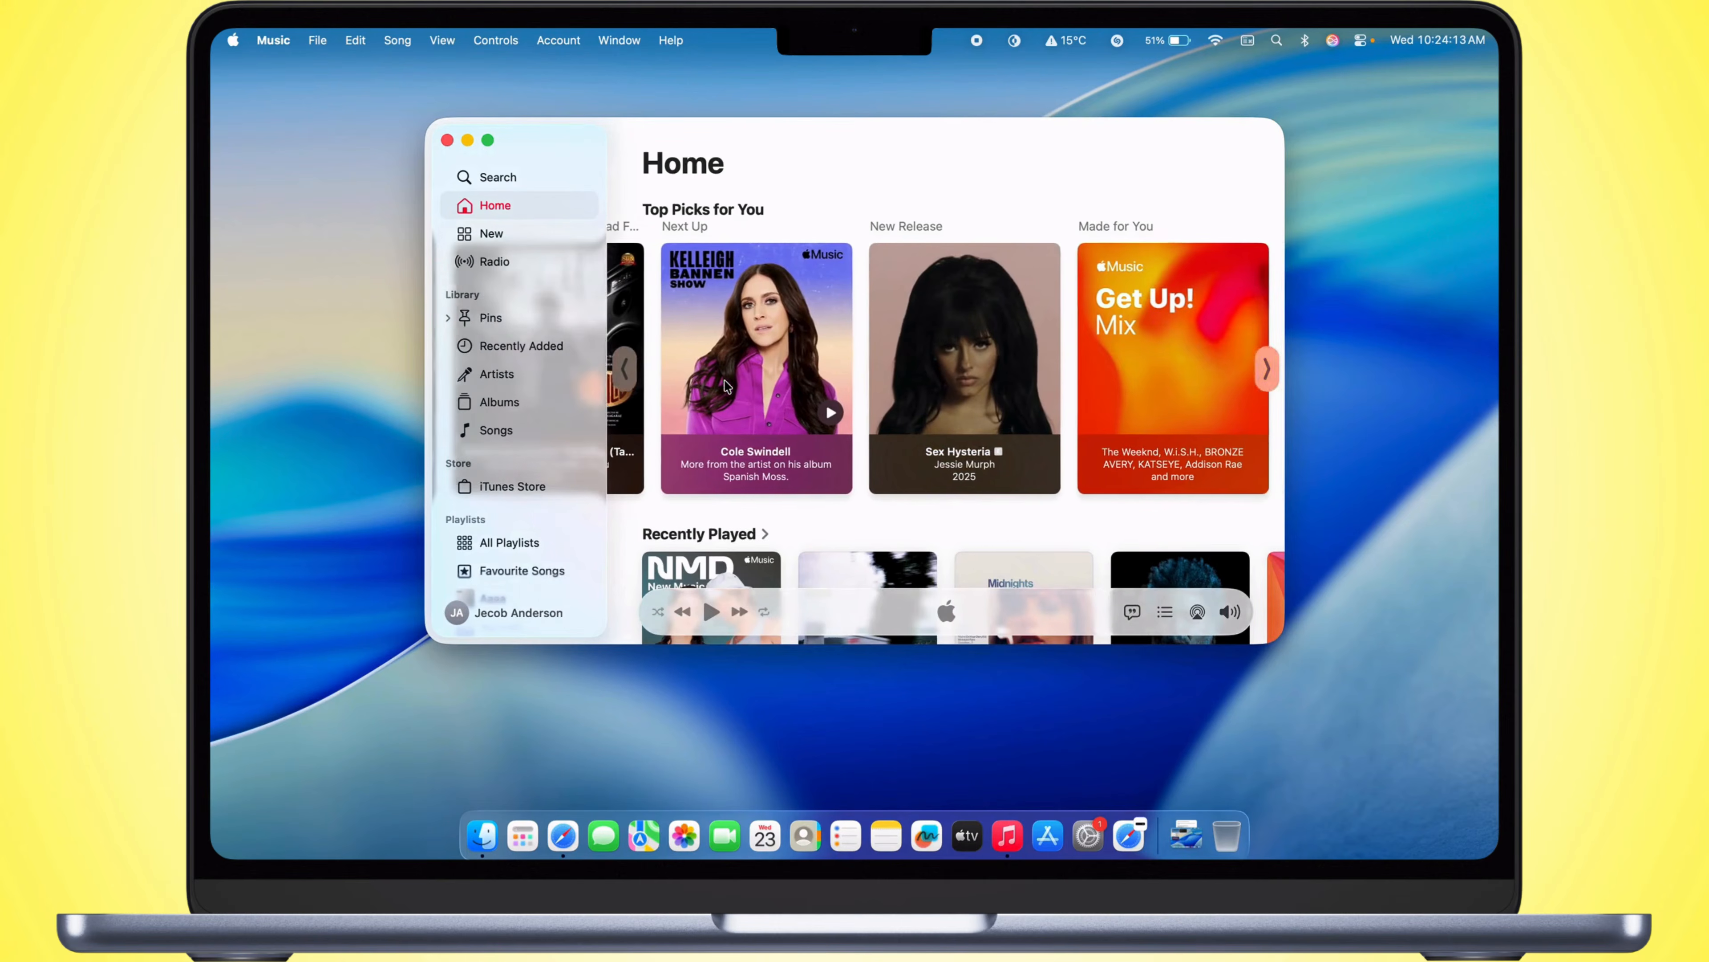
left_click(448, 140)
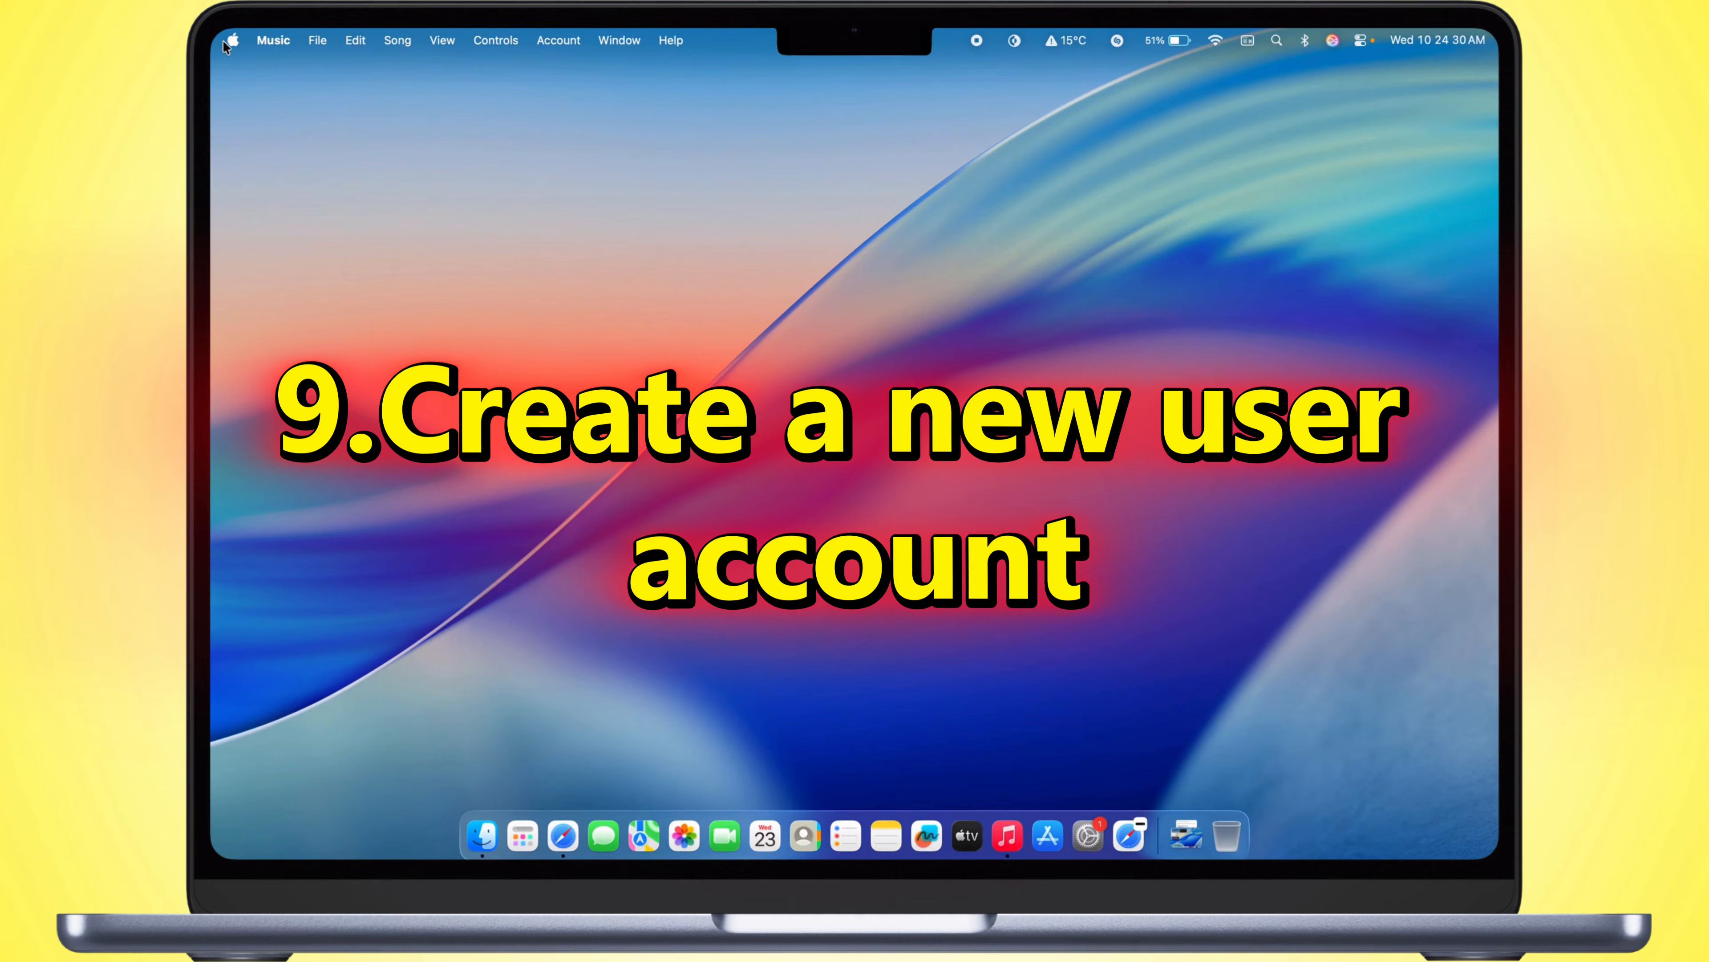
Step: Start adding a user in the Users & Groups settings and authorize it with the administrator password
left_click(230, 41)
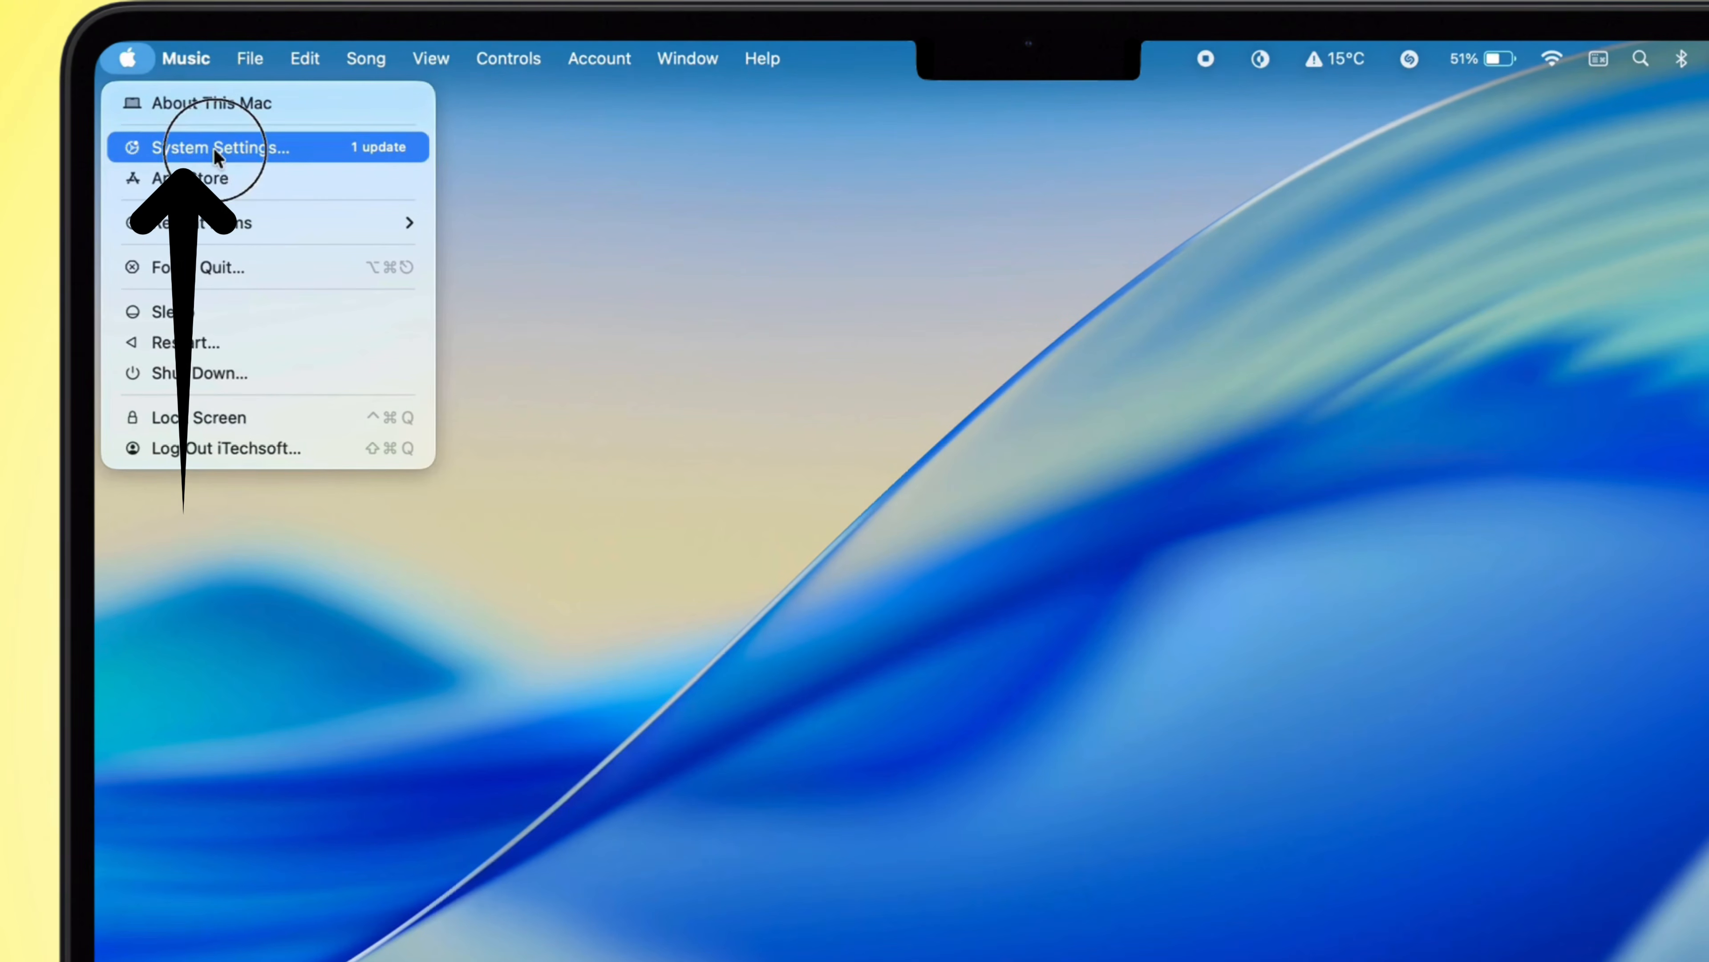
left_click(214, 148)
scroll(251, 531, "down", 8)
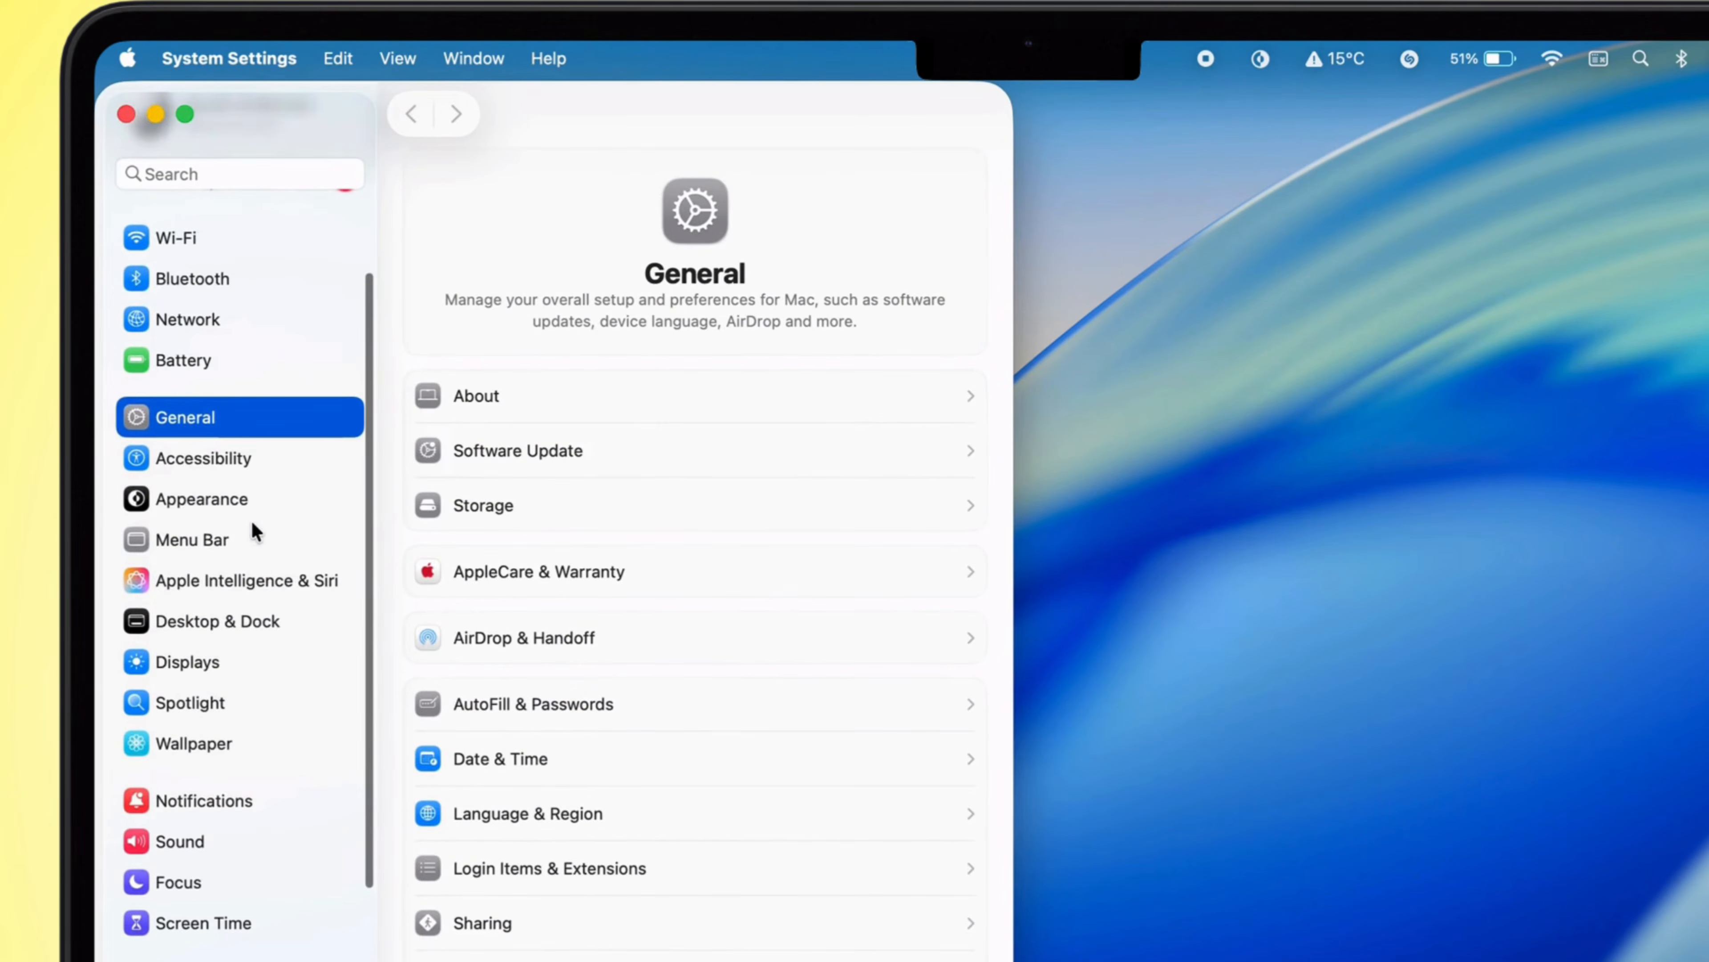
left_click(209, 779)
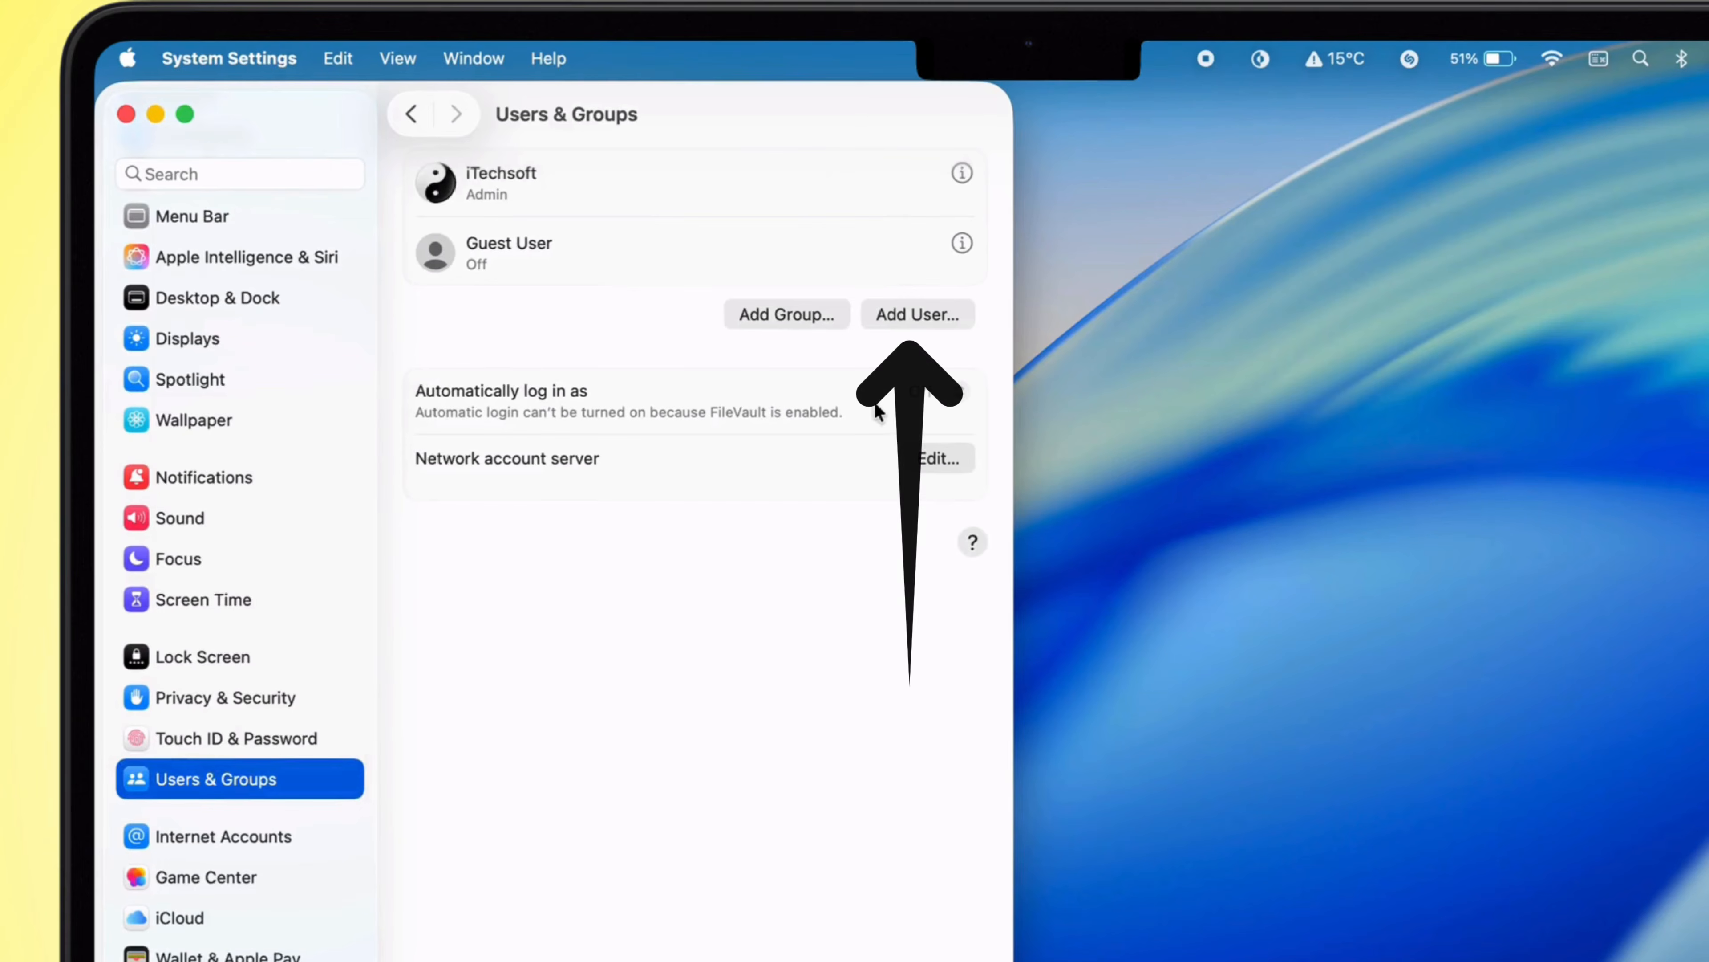
left_click(930, 320)
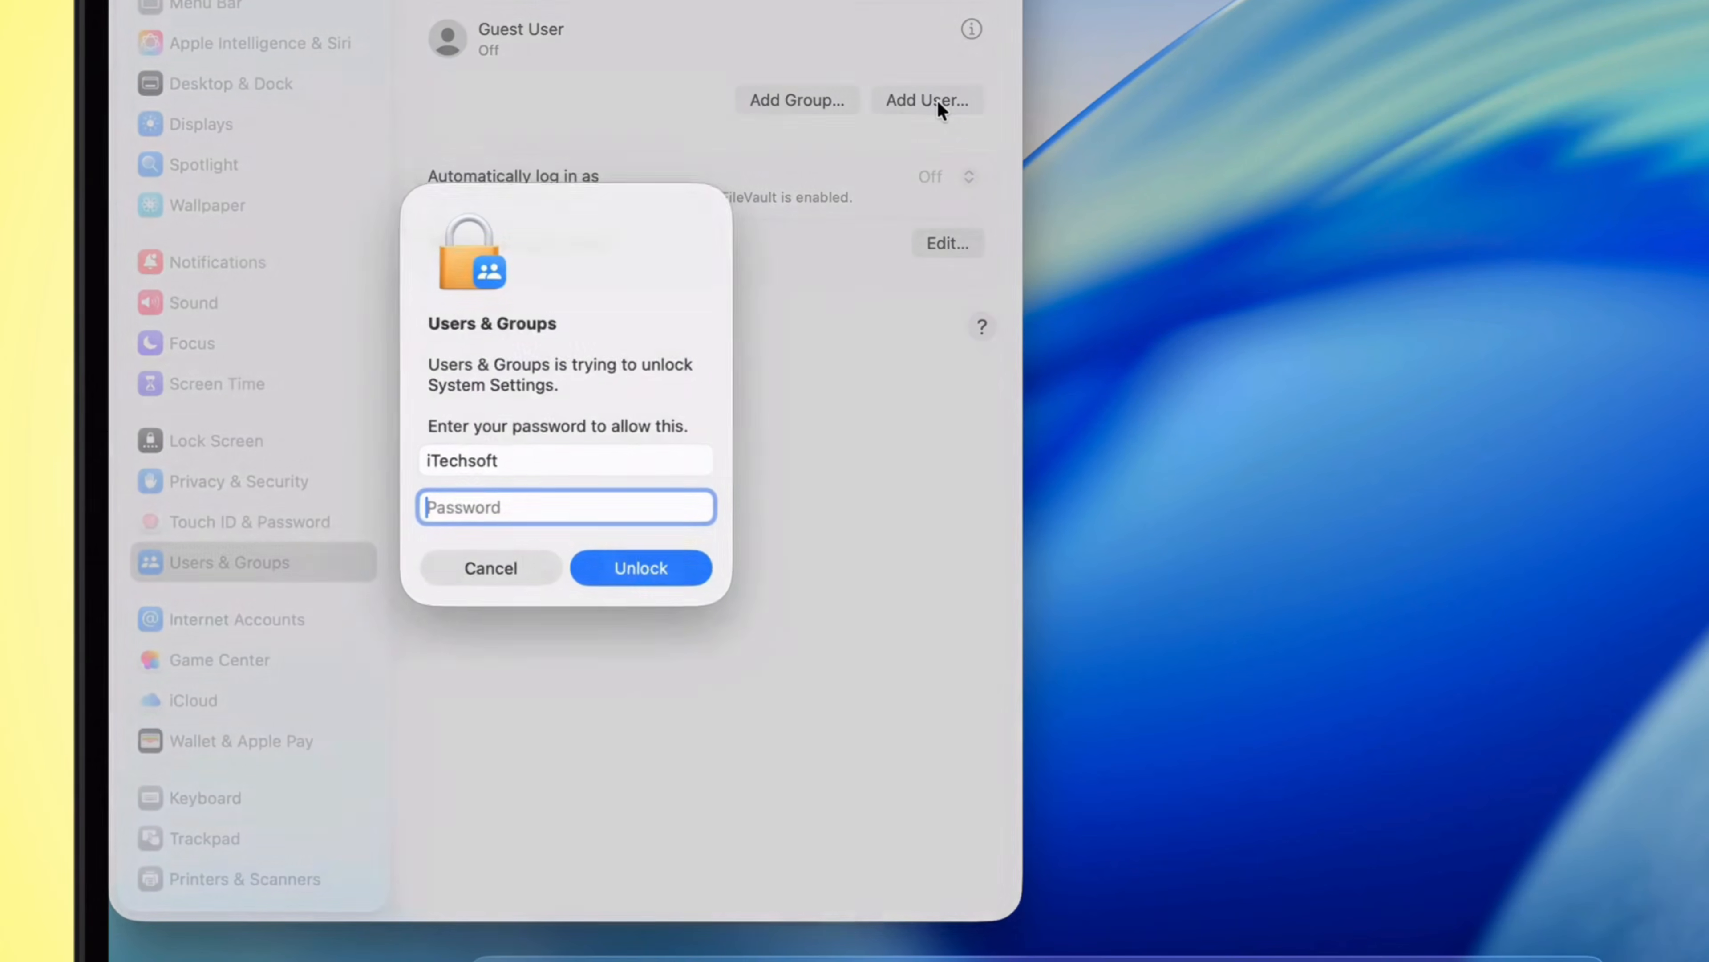
type("•••••••")
key("Return")
Step: Create a Standard user by entering the full name, account name, password, its verification and a password hint
type("Neco")
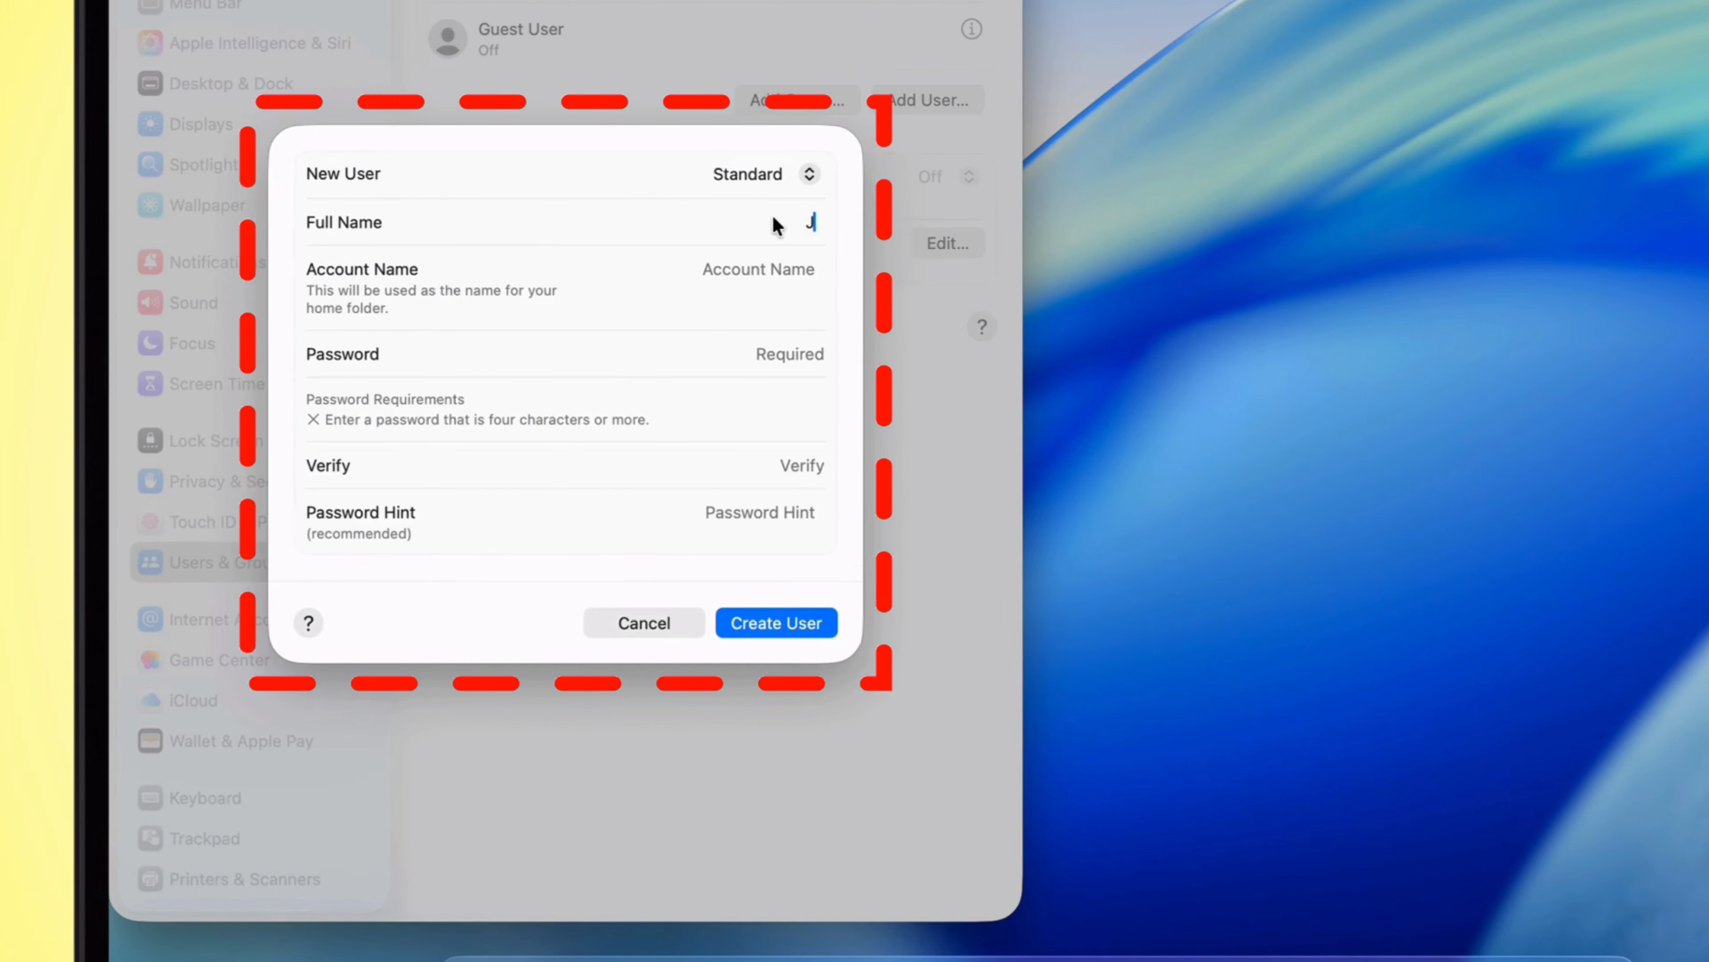
type("b")
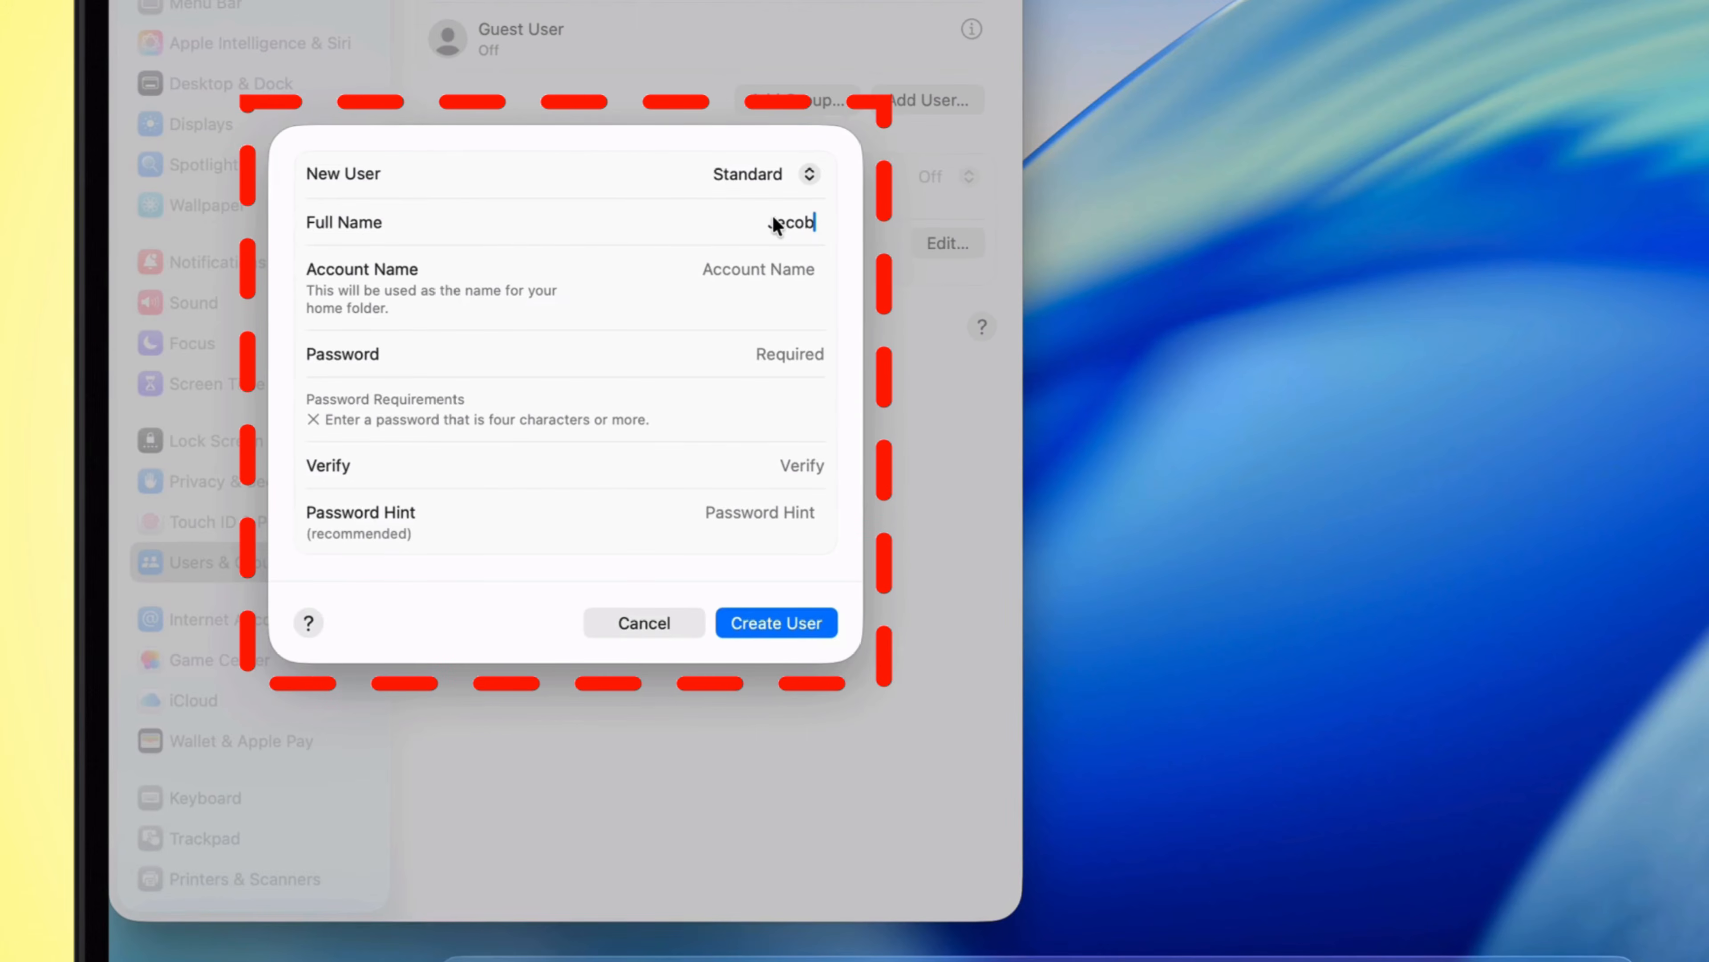
left_click(774, 270)
left_click(769, 360)
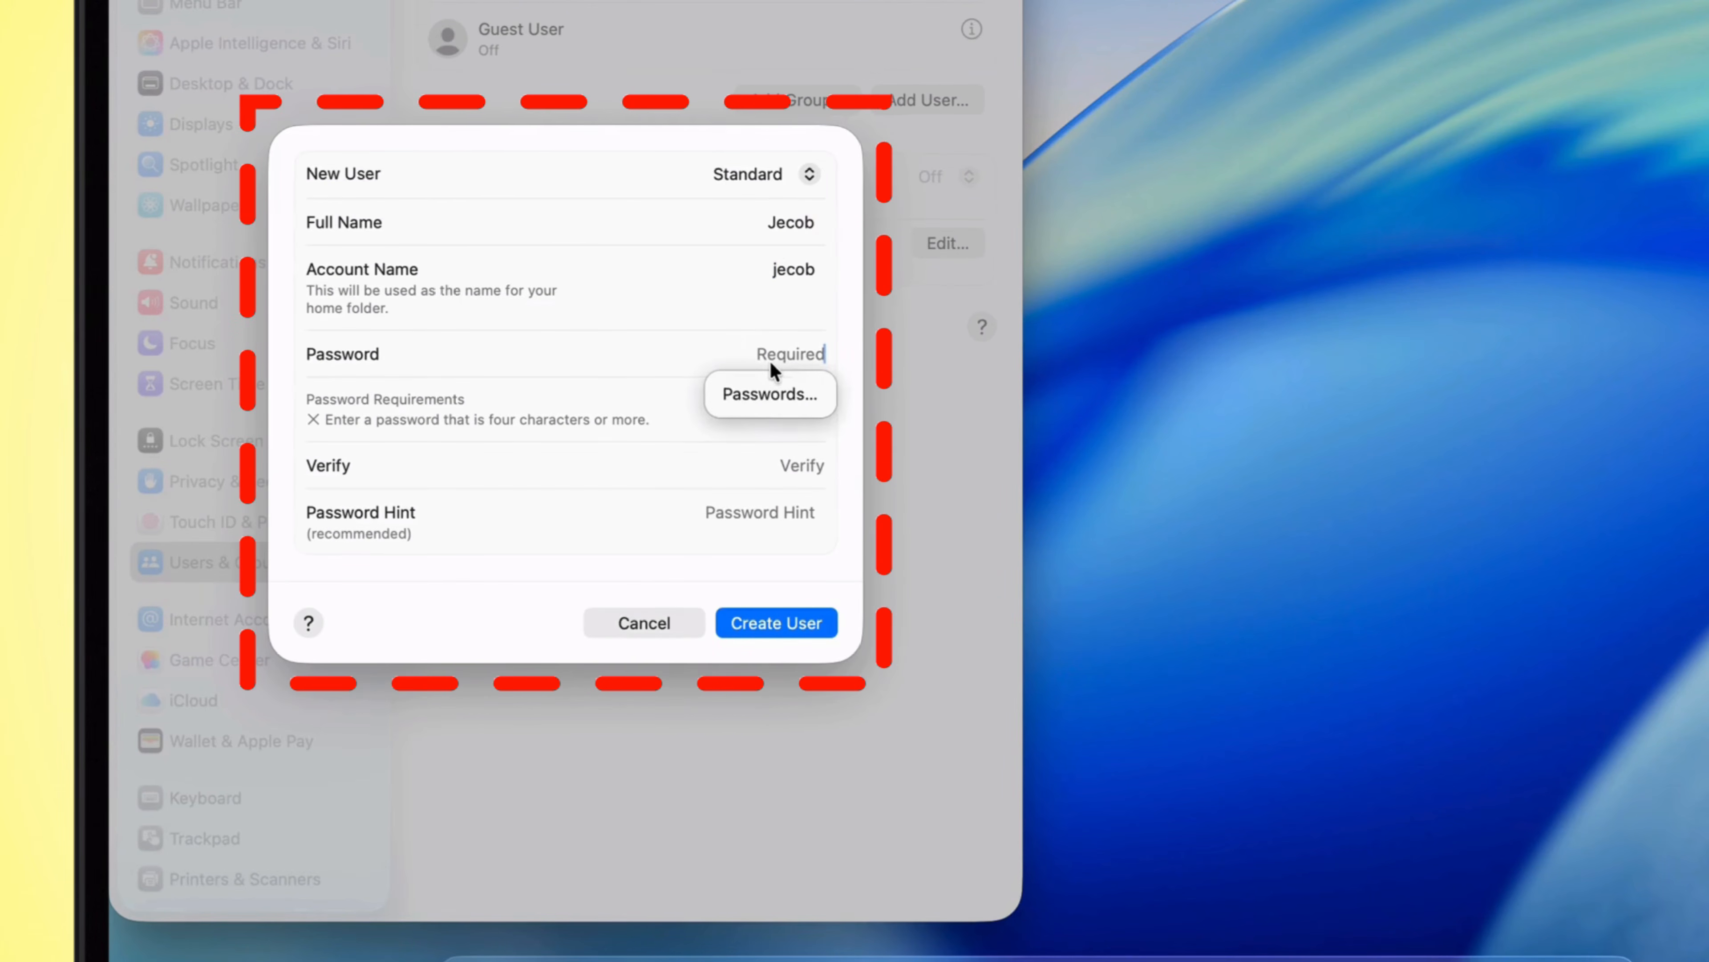
type("•••••••")
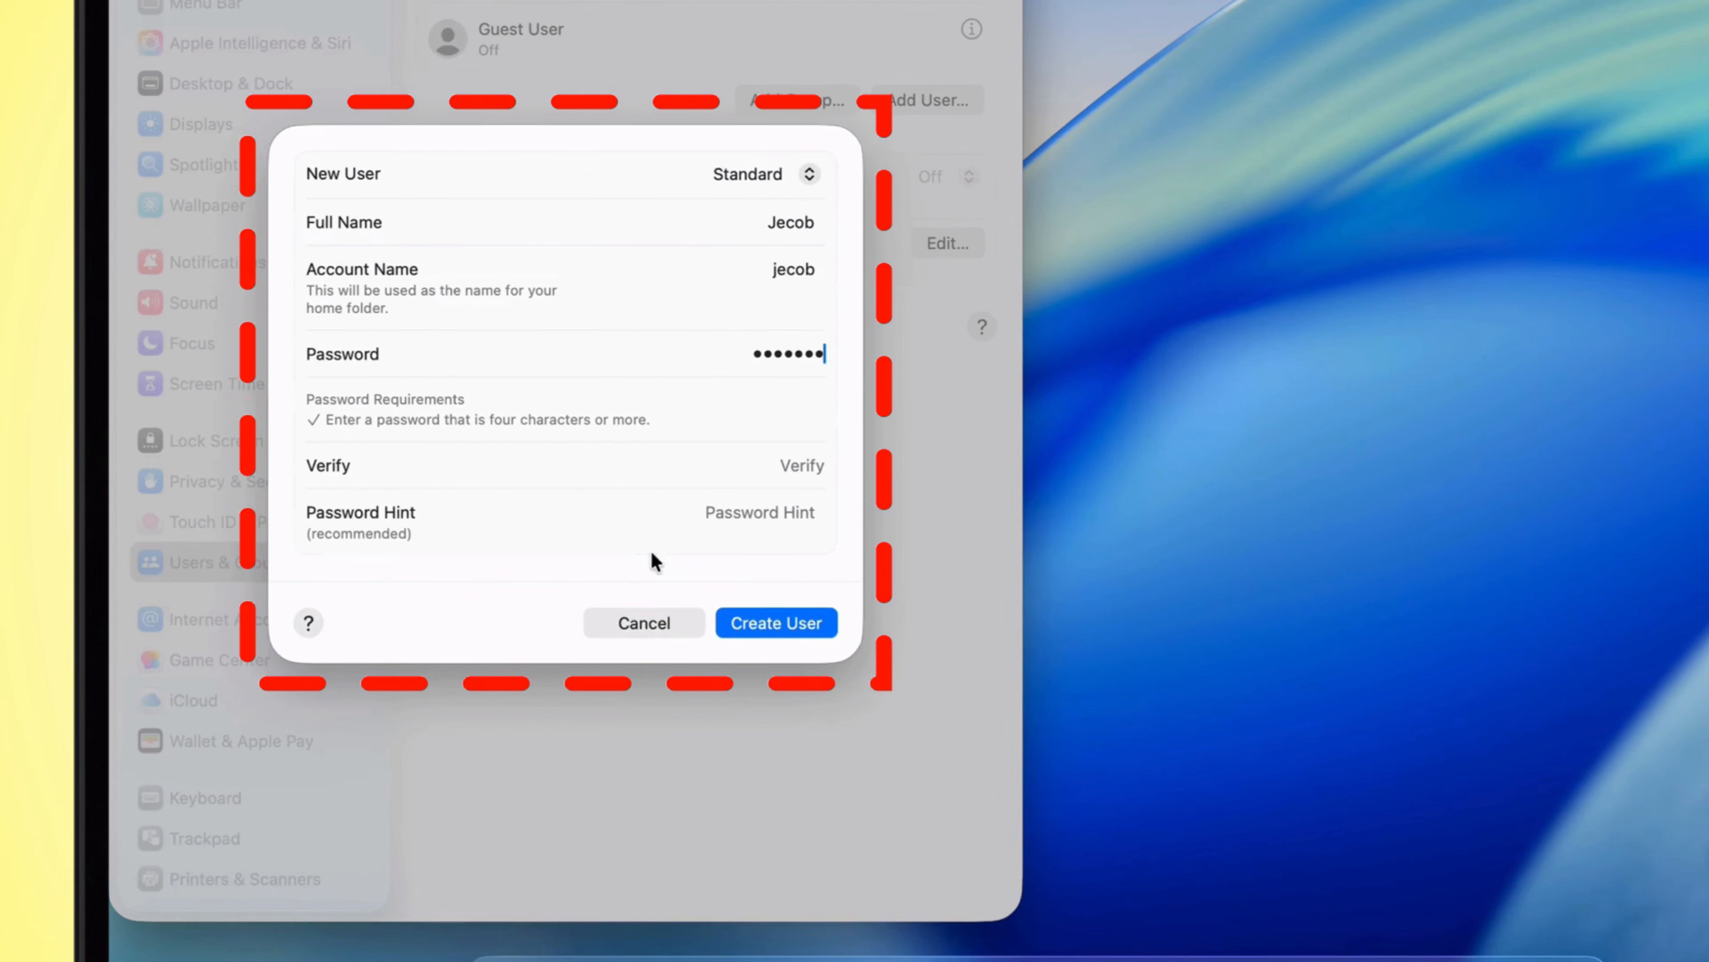
left_click(792, 478)
type("•••••••")
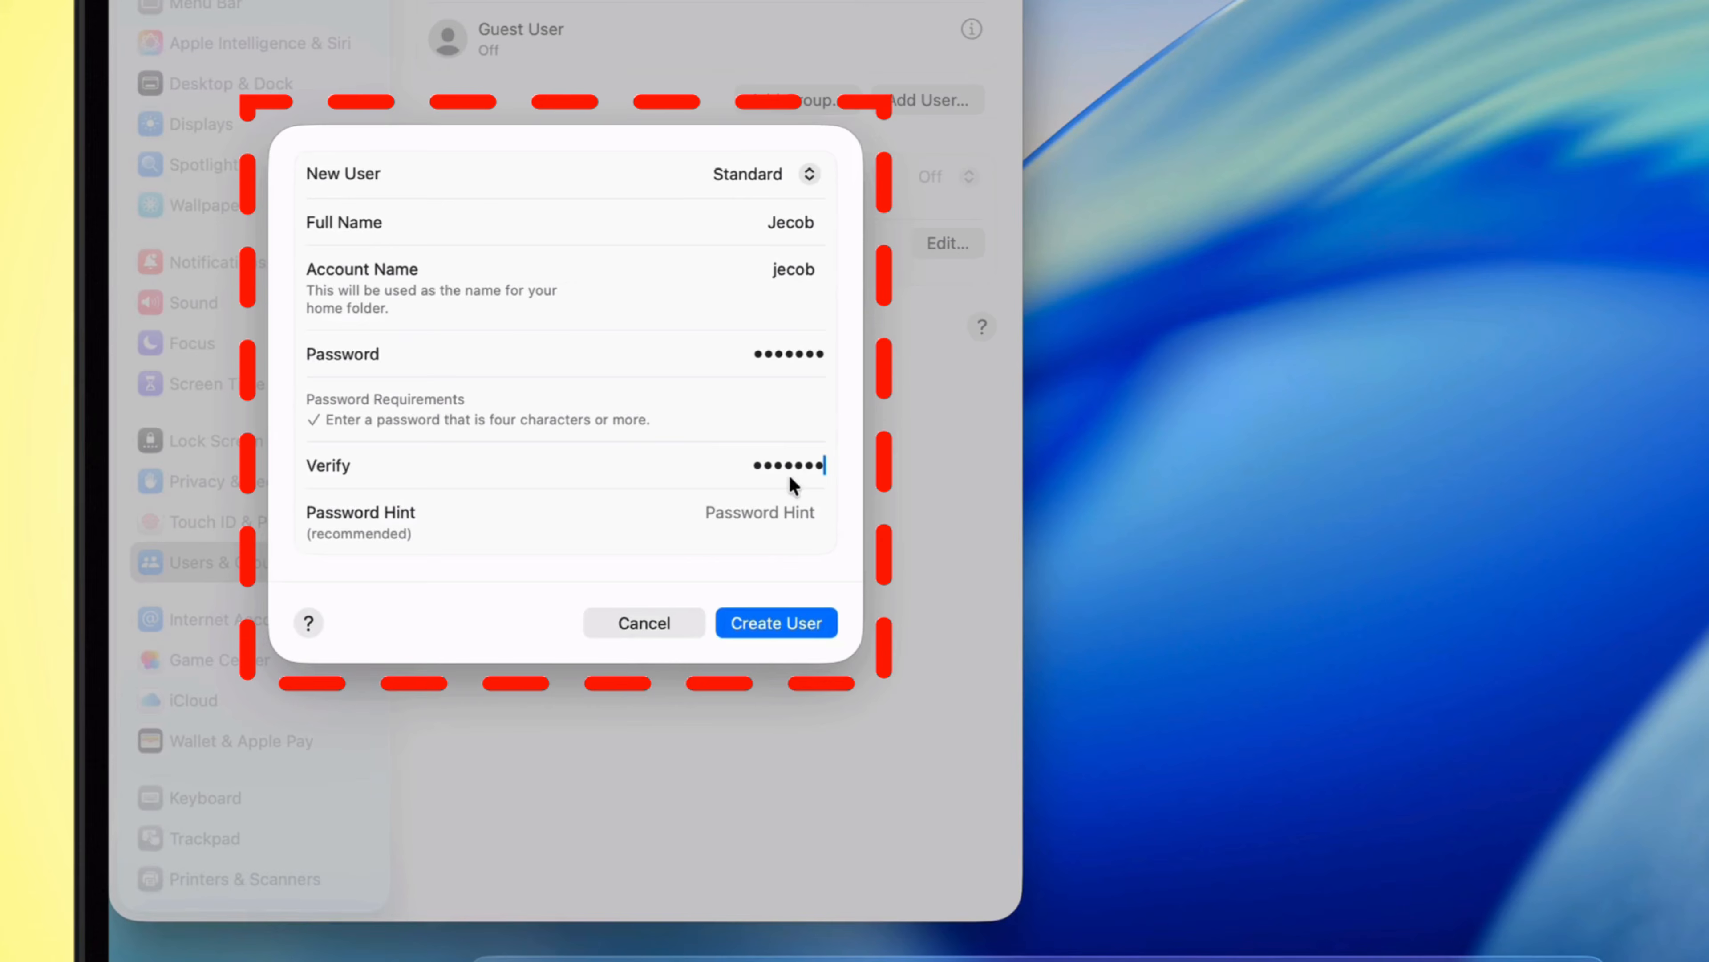
left_click(758, 523)
type("1234567")
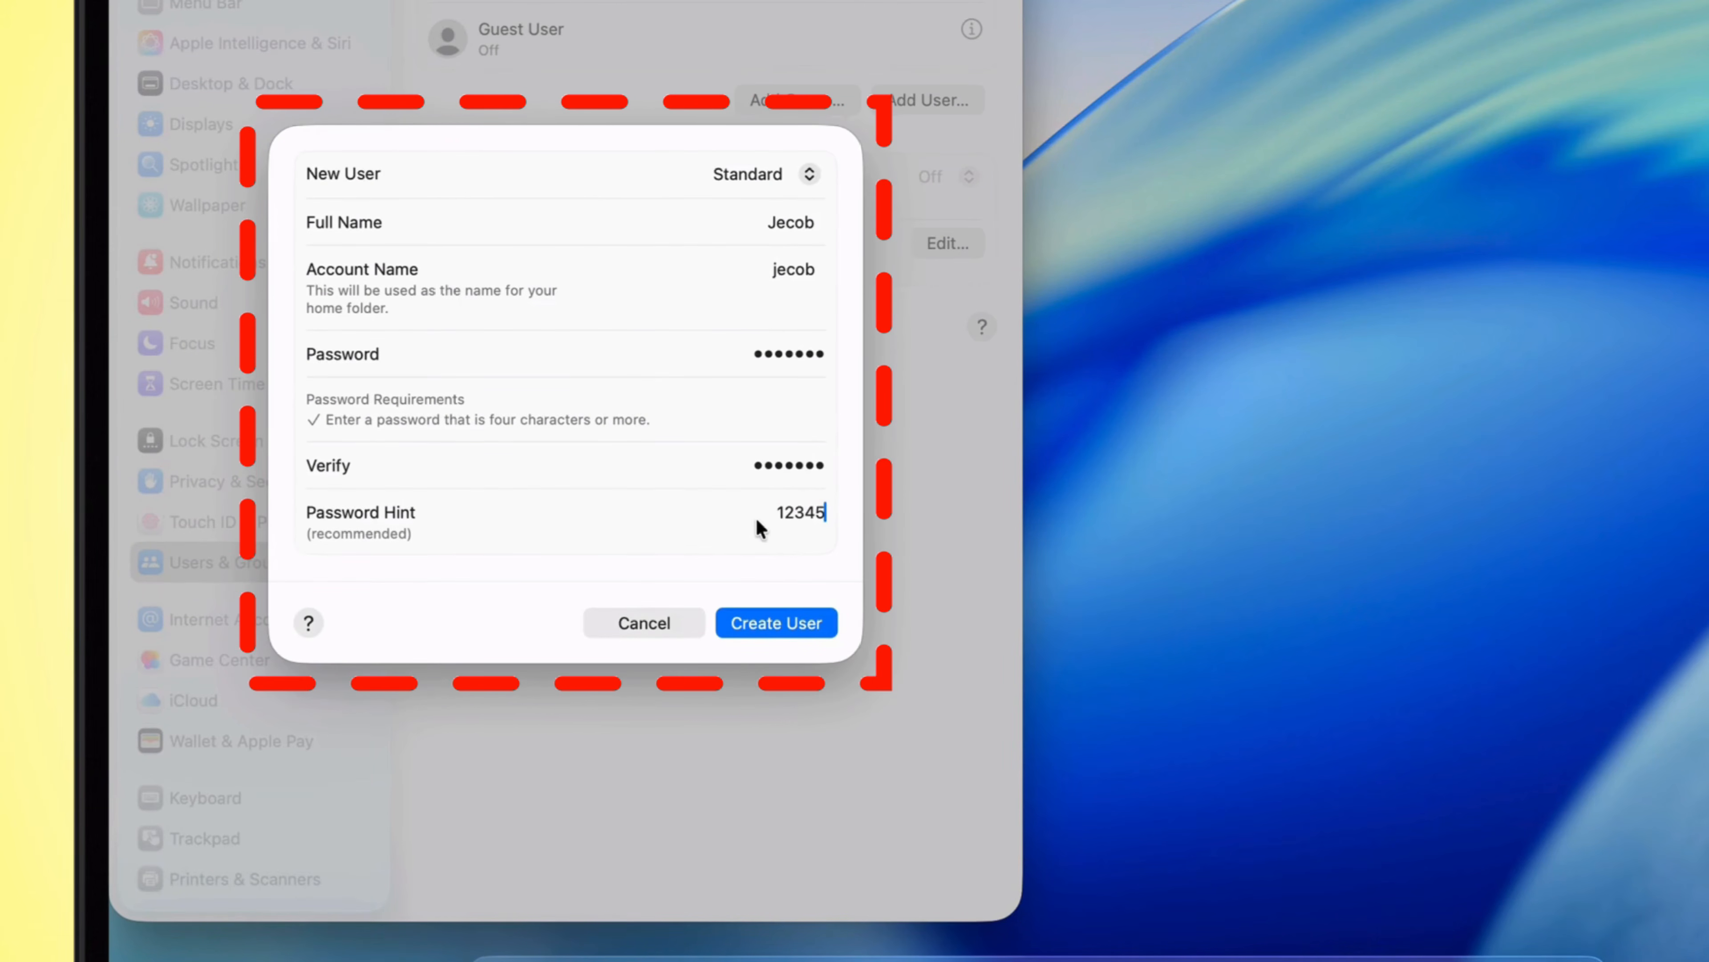
left_click(774, 619)
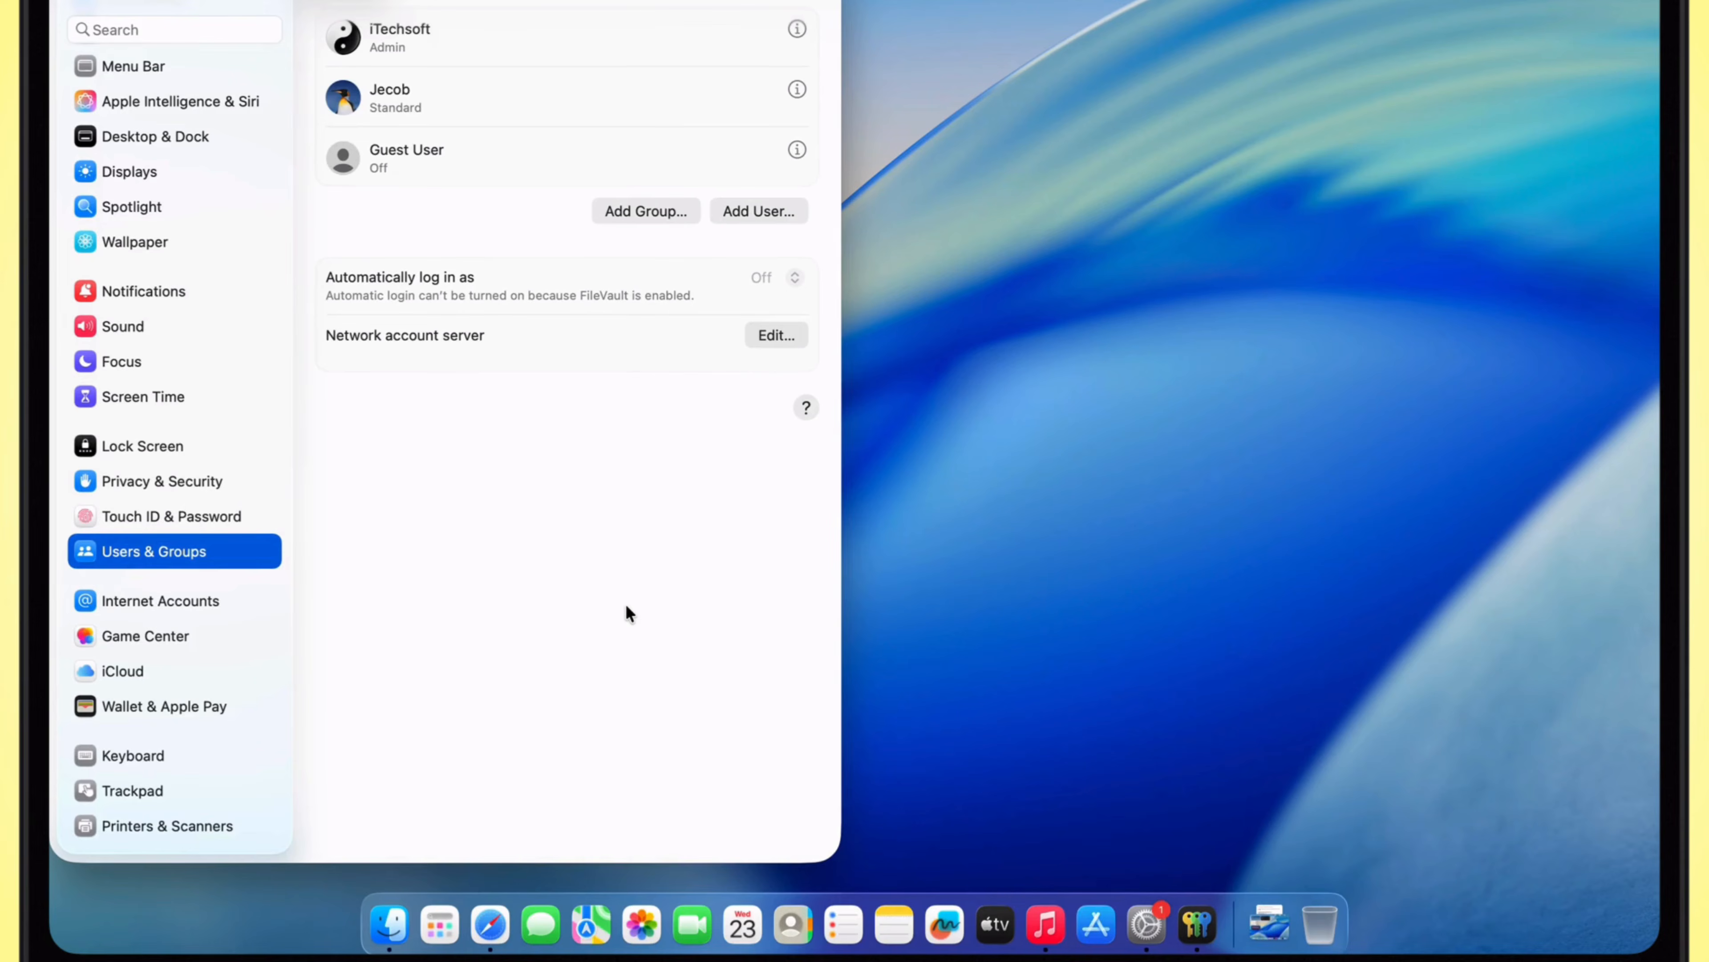
Step: Check the Account page in the Music app and close the Music and Users & Groups windows
left_click(1046, 924)
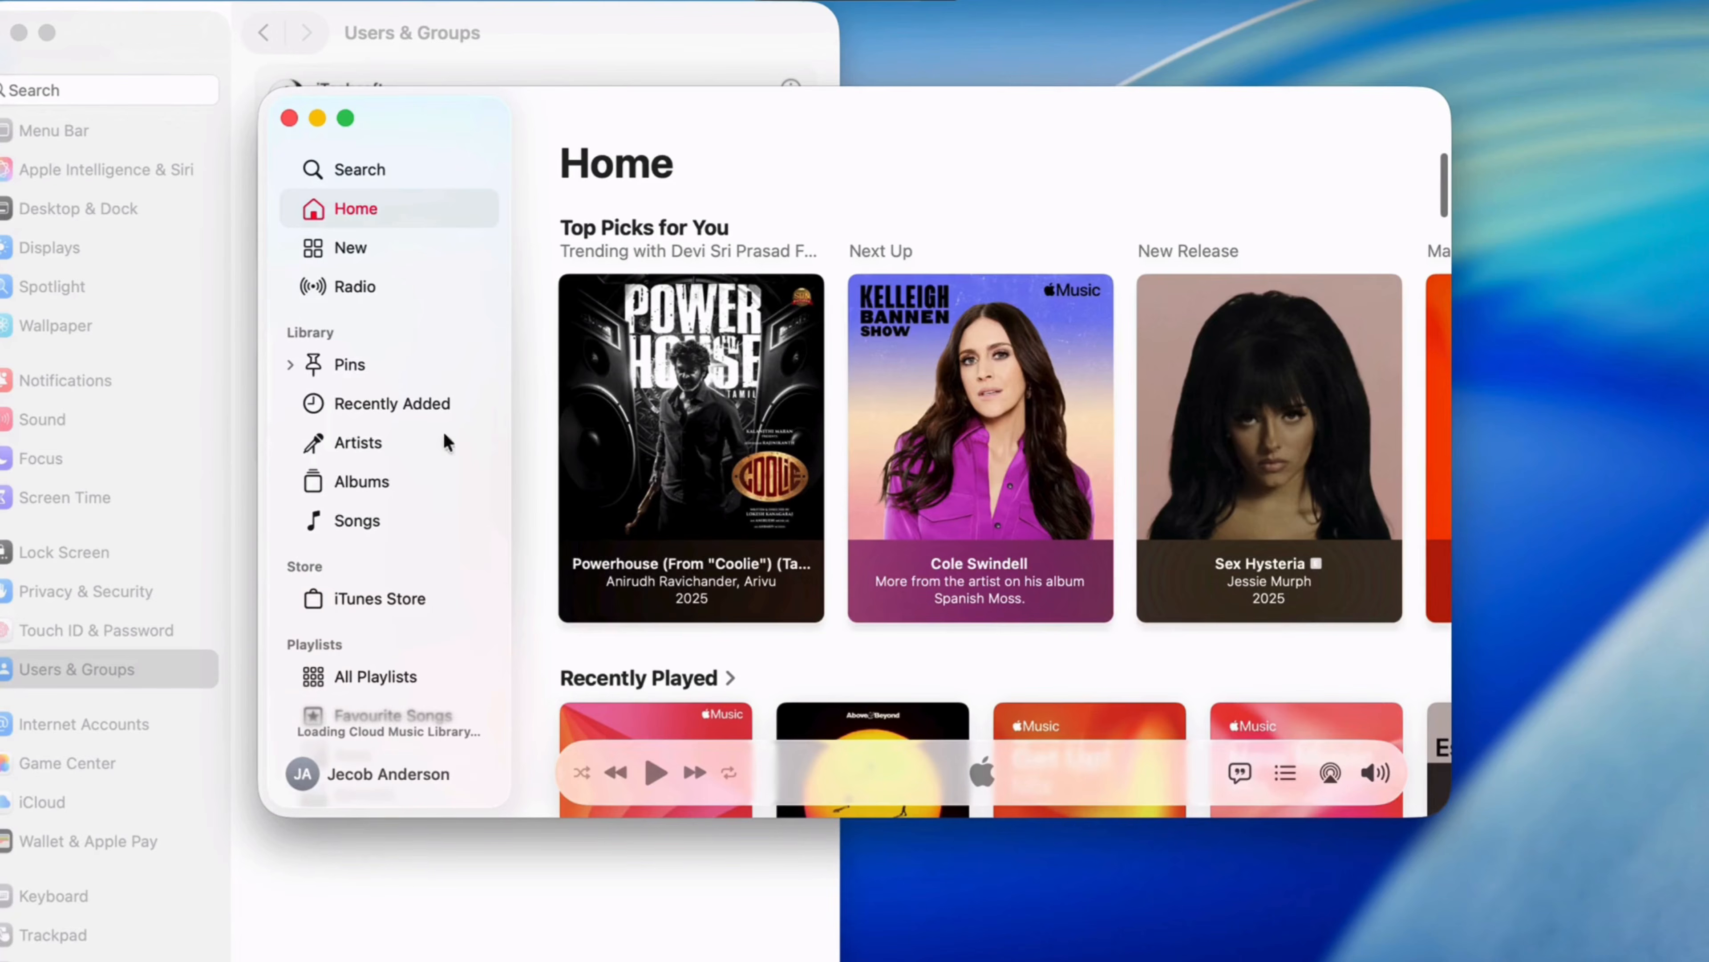
scroll(441, 545, "down", 2)
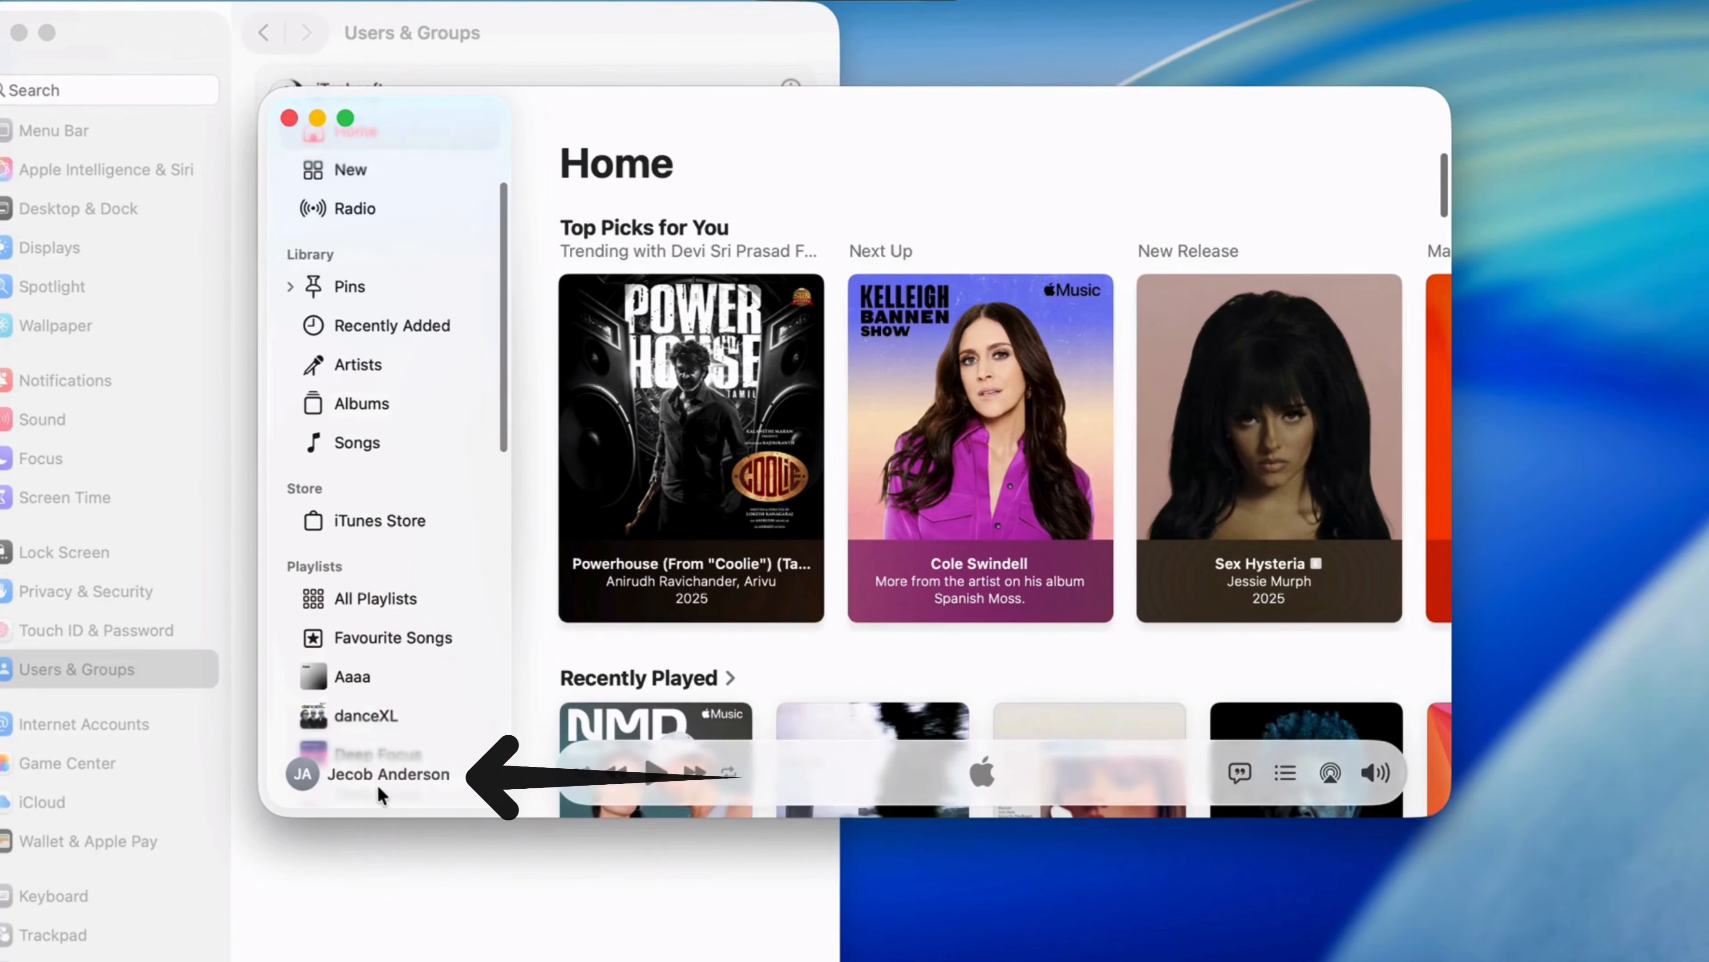
left_click(380, 775)
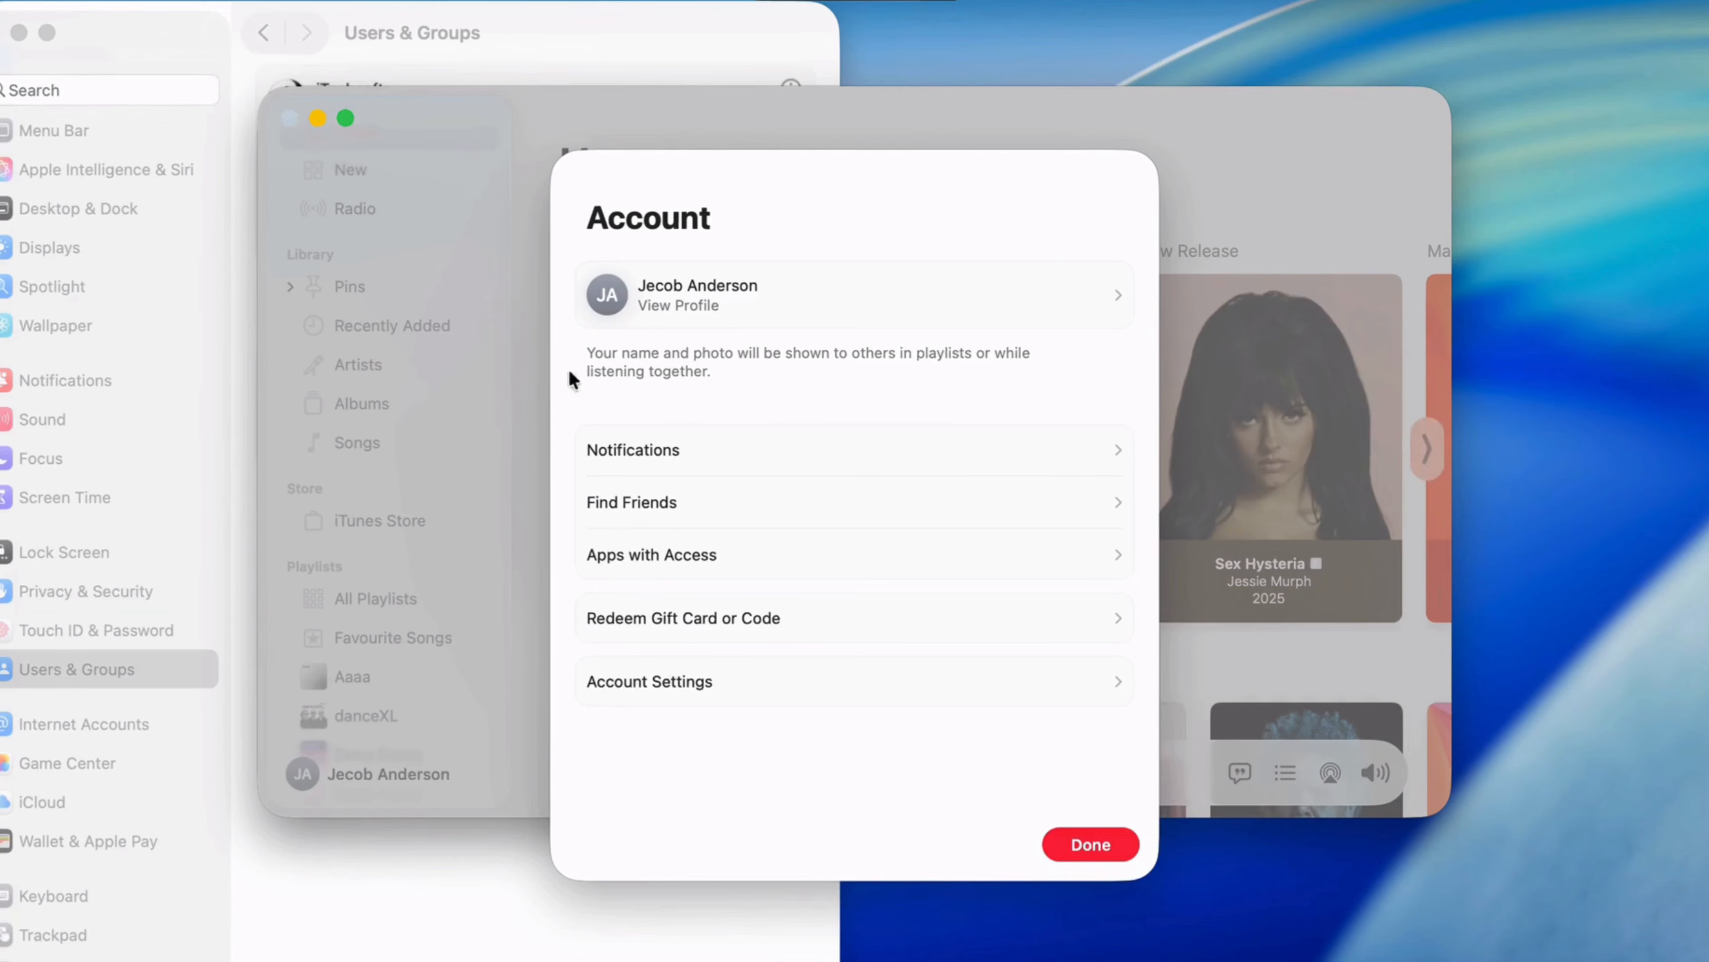
left_click(1089, 845)
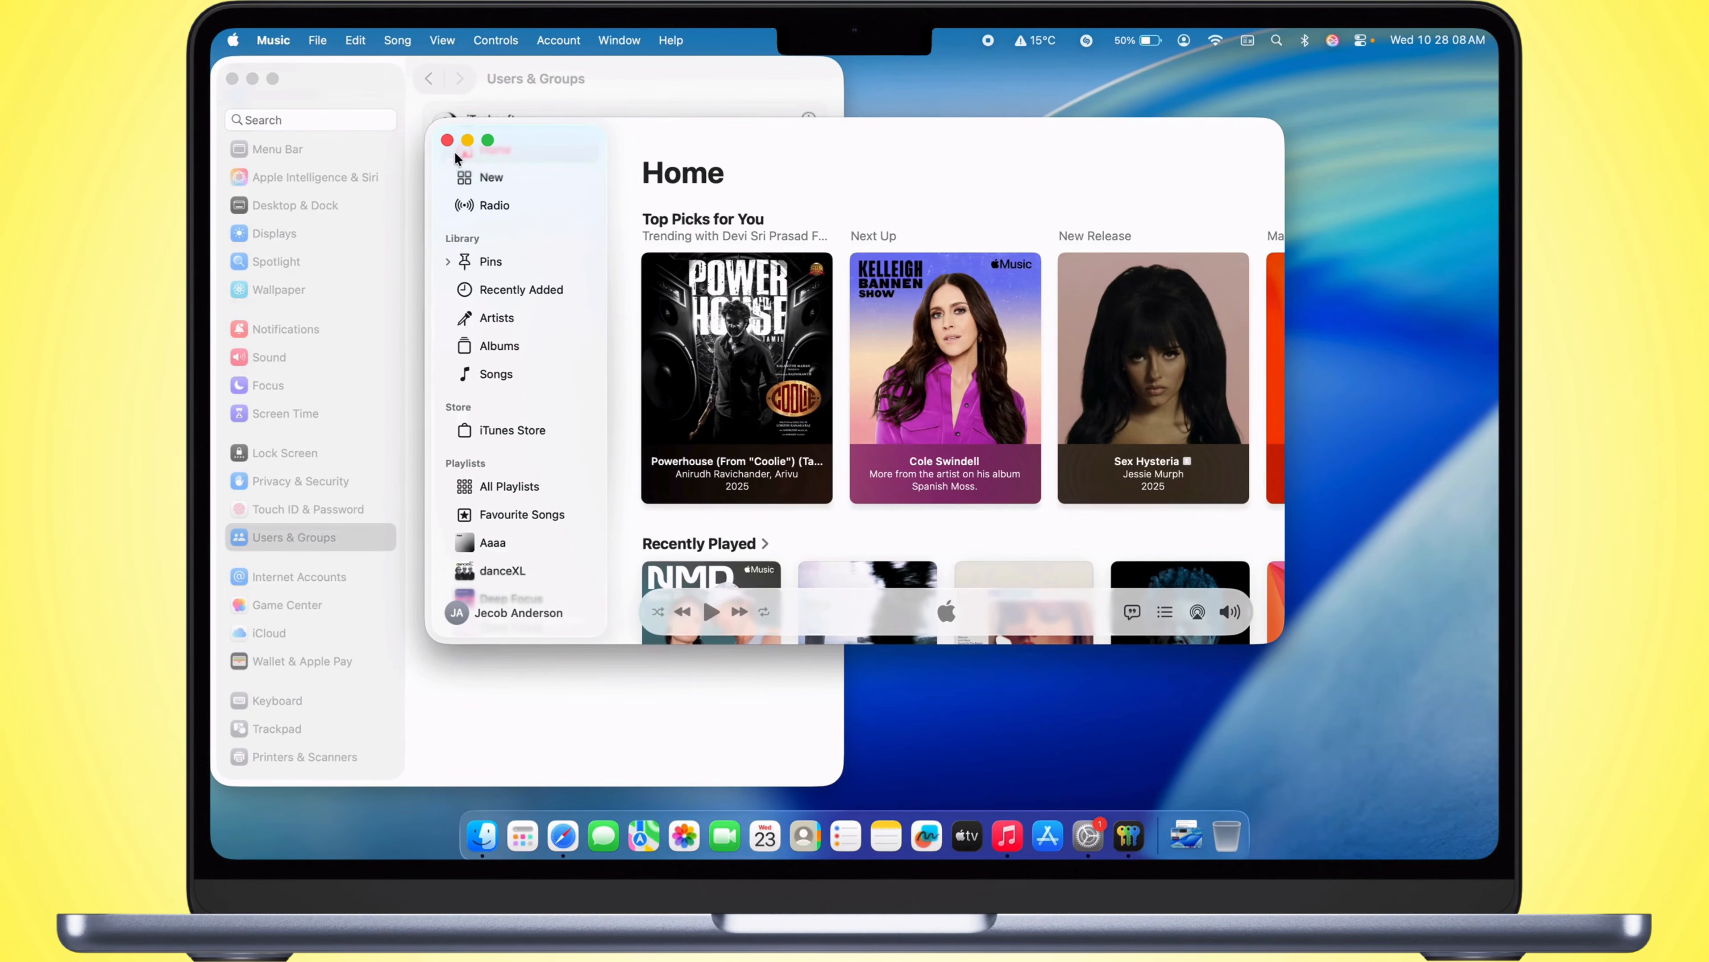
left_click(445, 142)
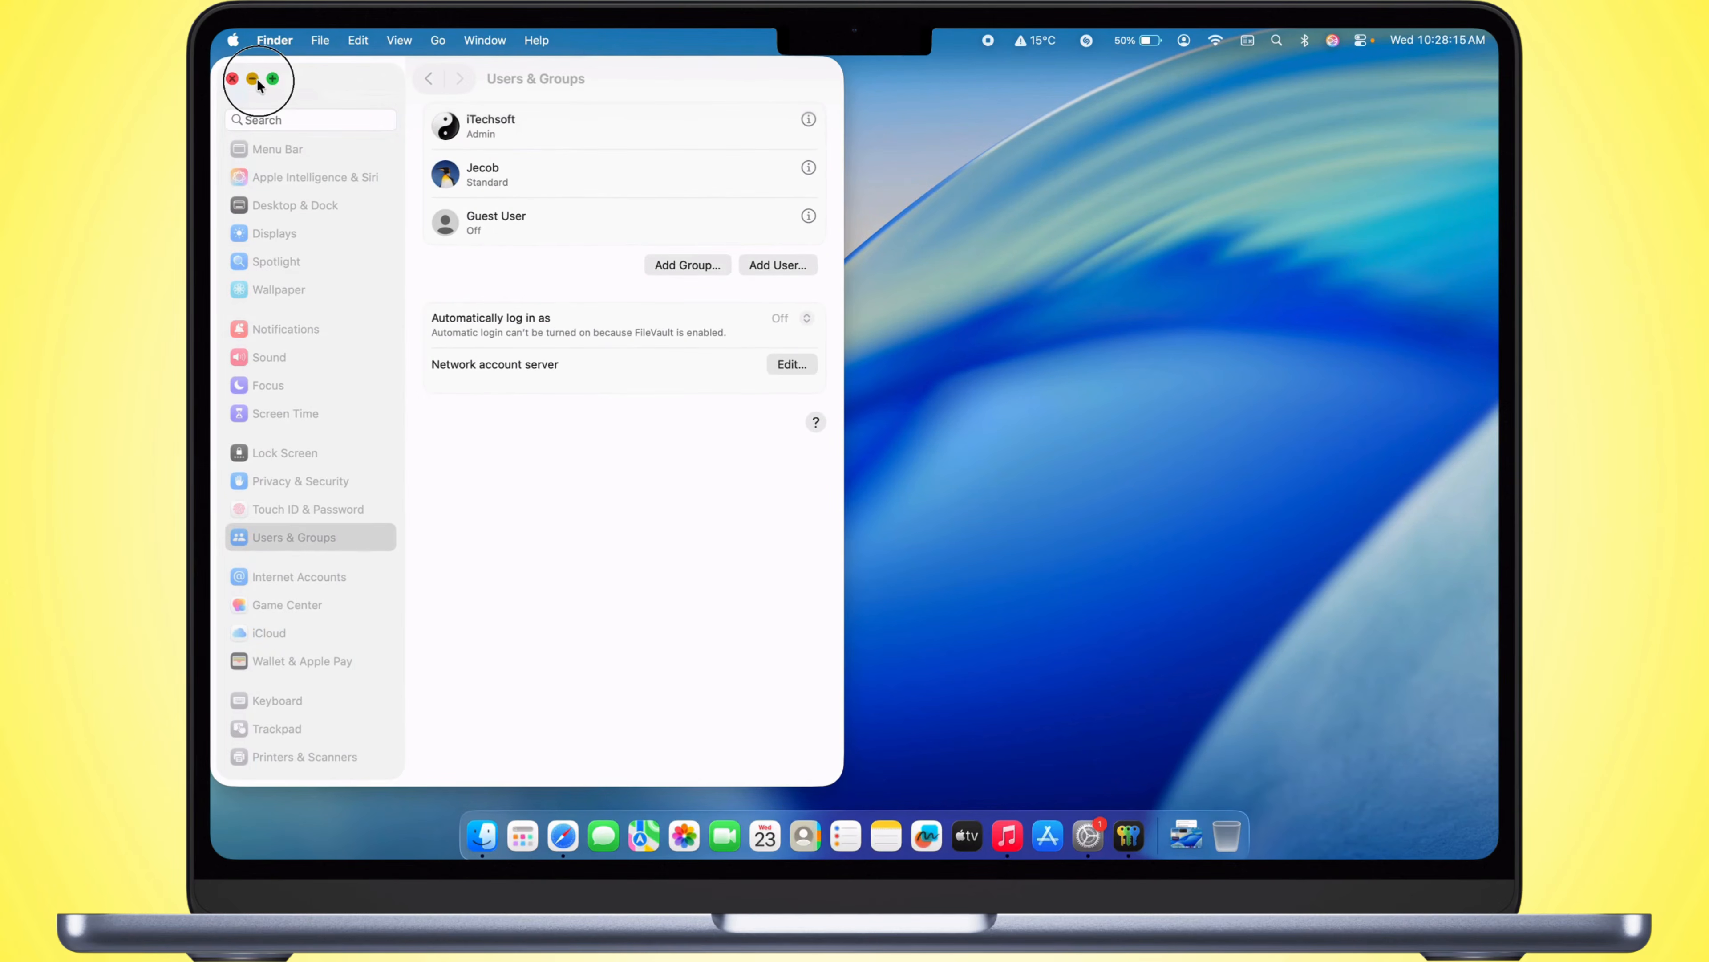
left_click(254, 79)
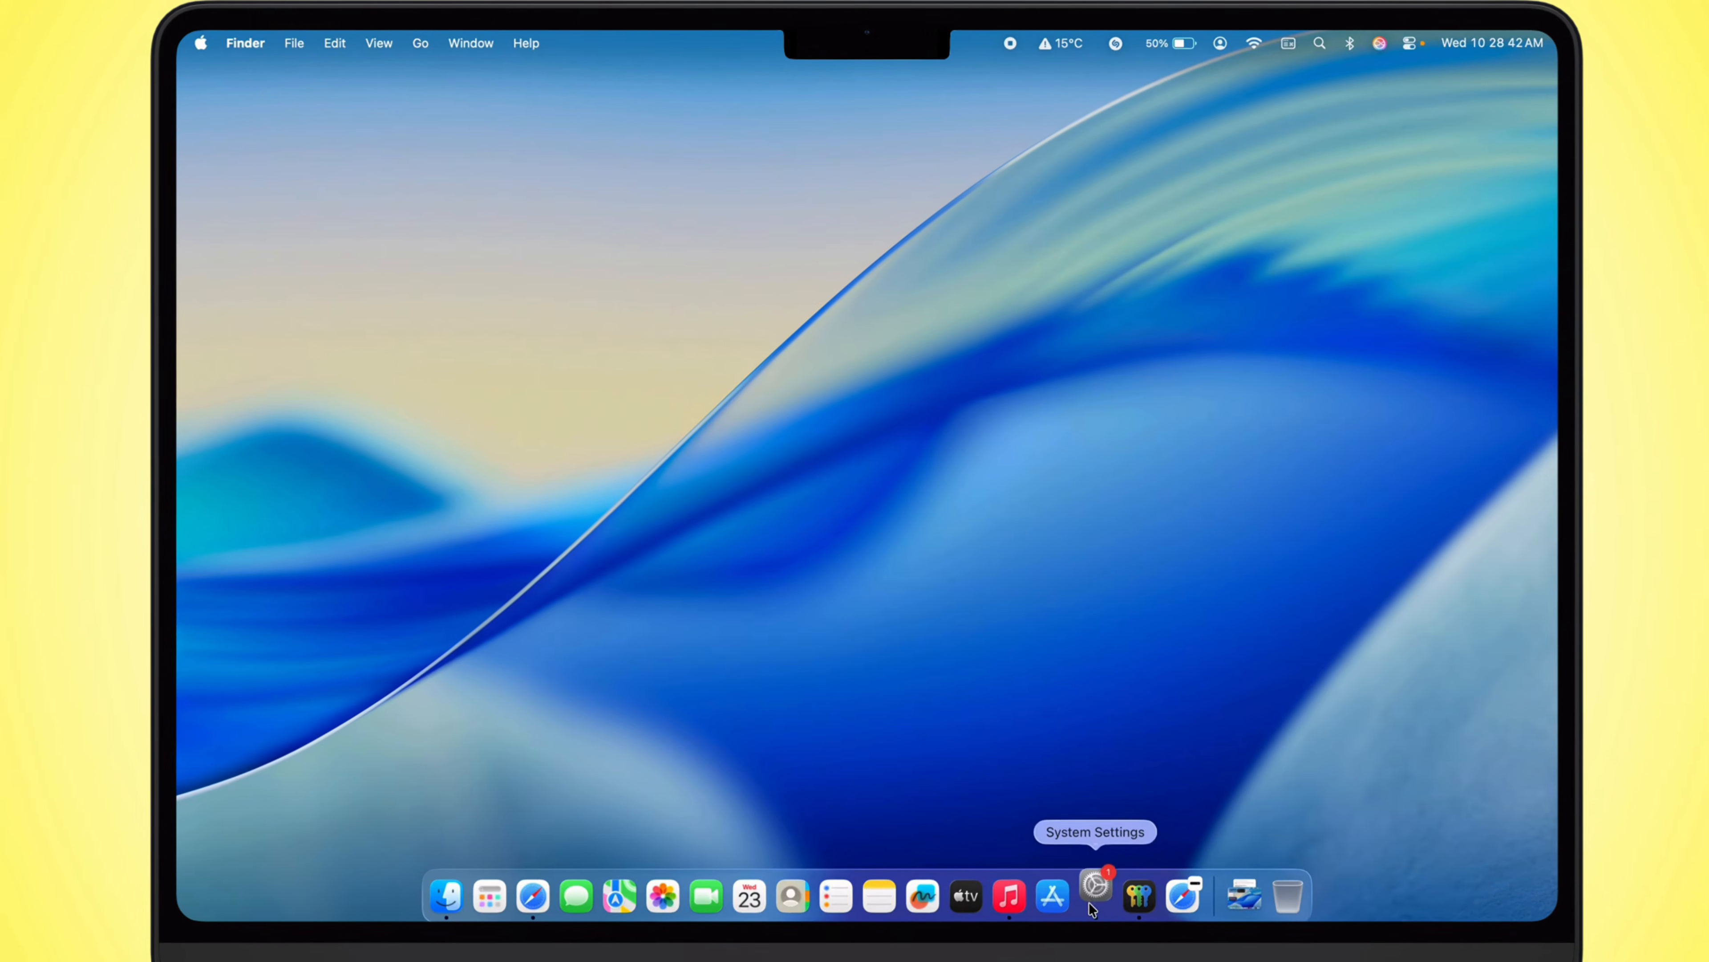
Step: Sign out of the Apple Account in System Settings, review the account overview and close the window
left_click(1095, 890)
left_click(226, 207)
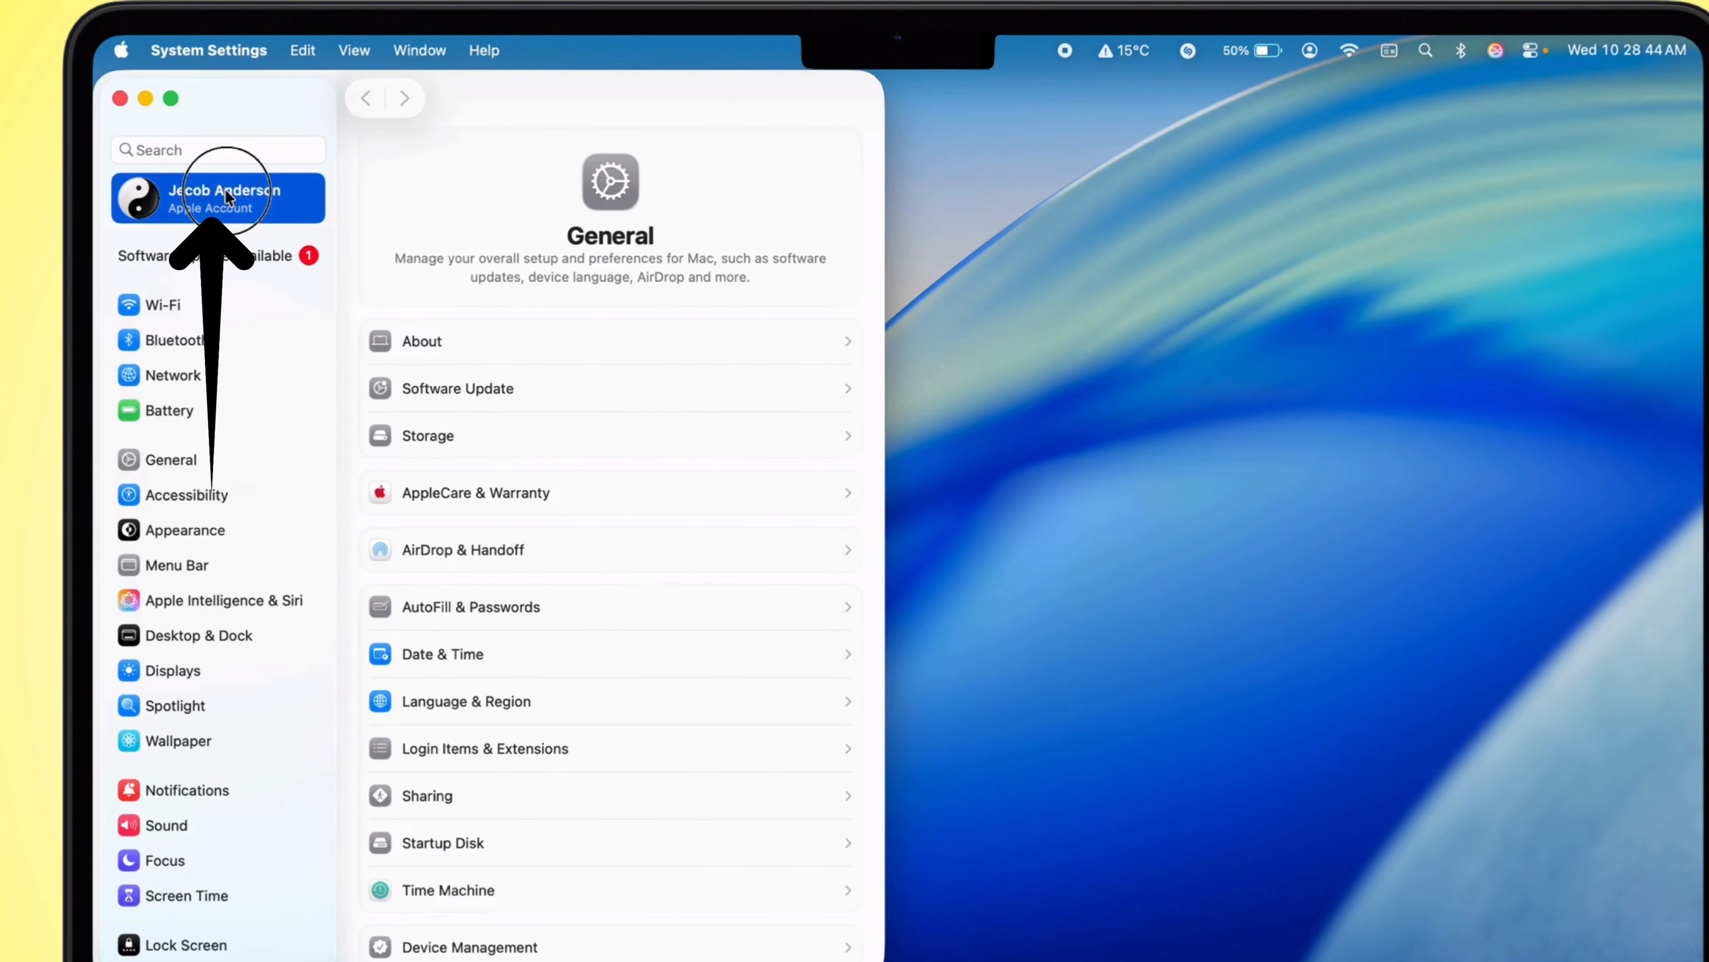
scroll(403, 364, "down", 5)
left_click(383, 737)
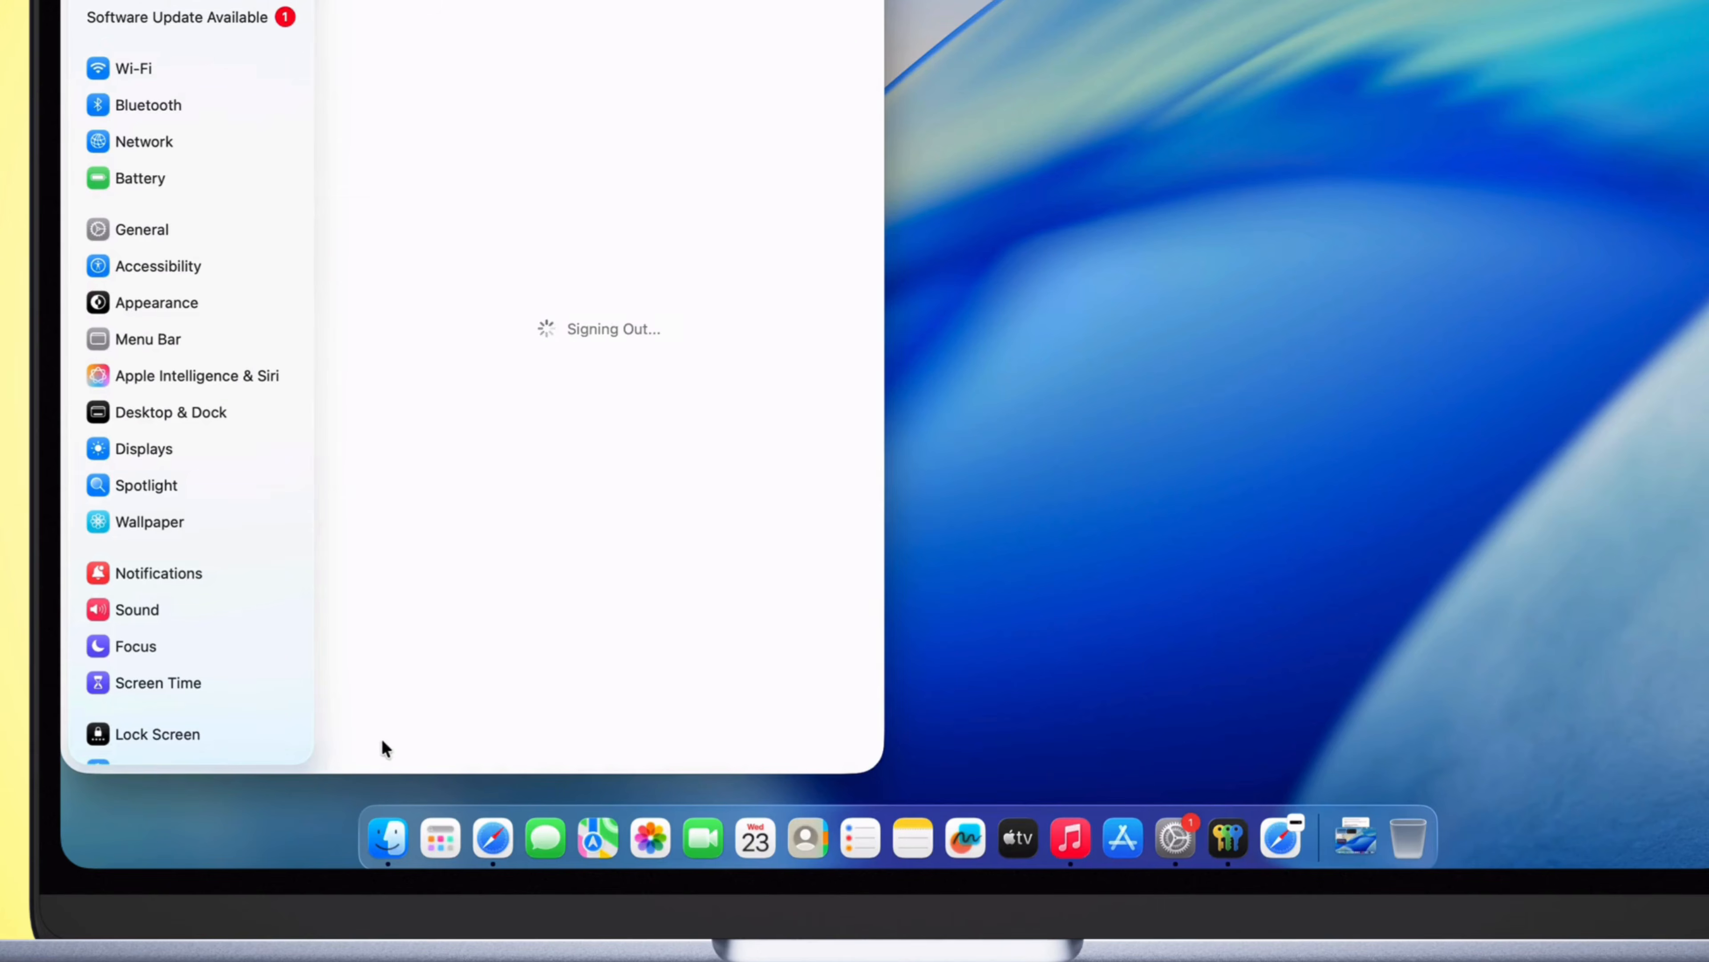
left_click(557, 464)
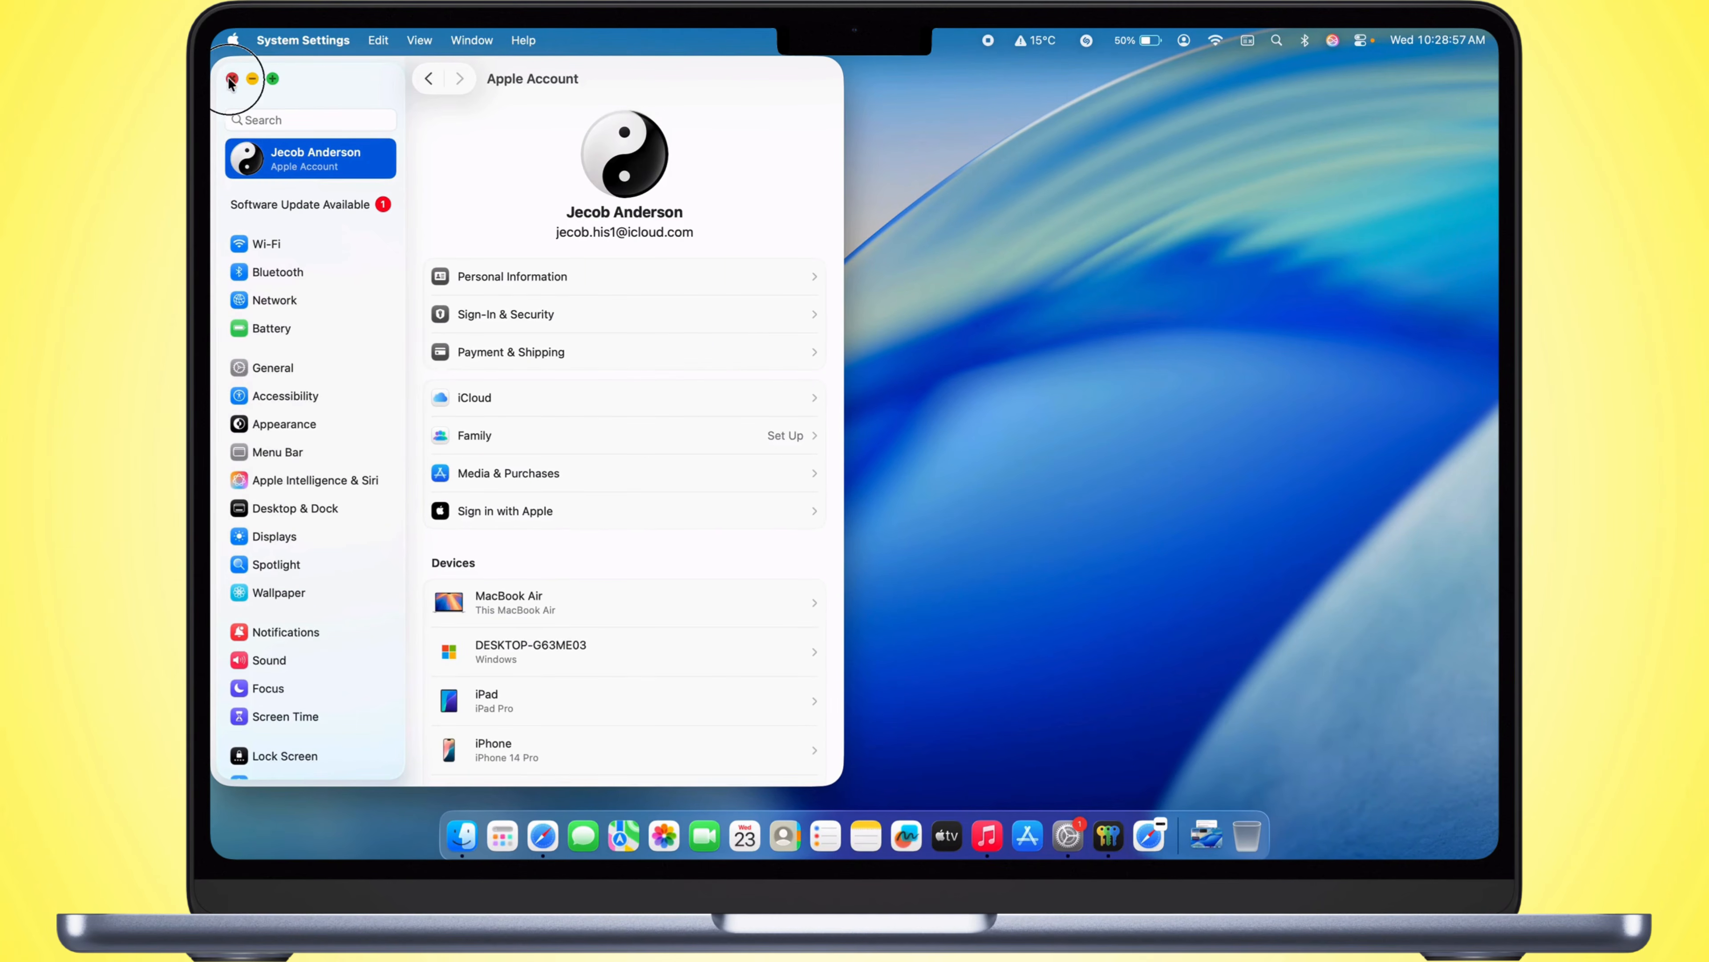
left_click(232, 79)
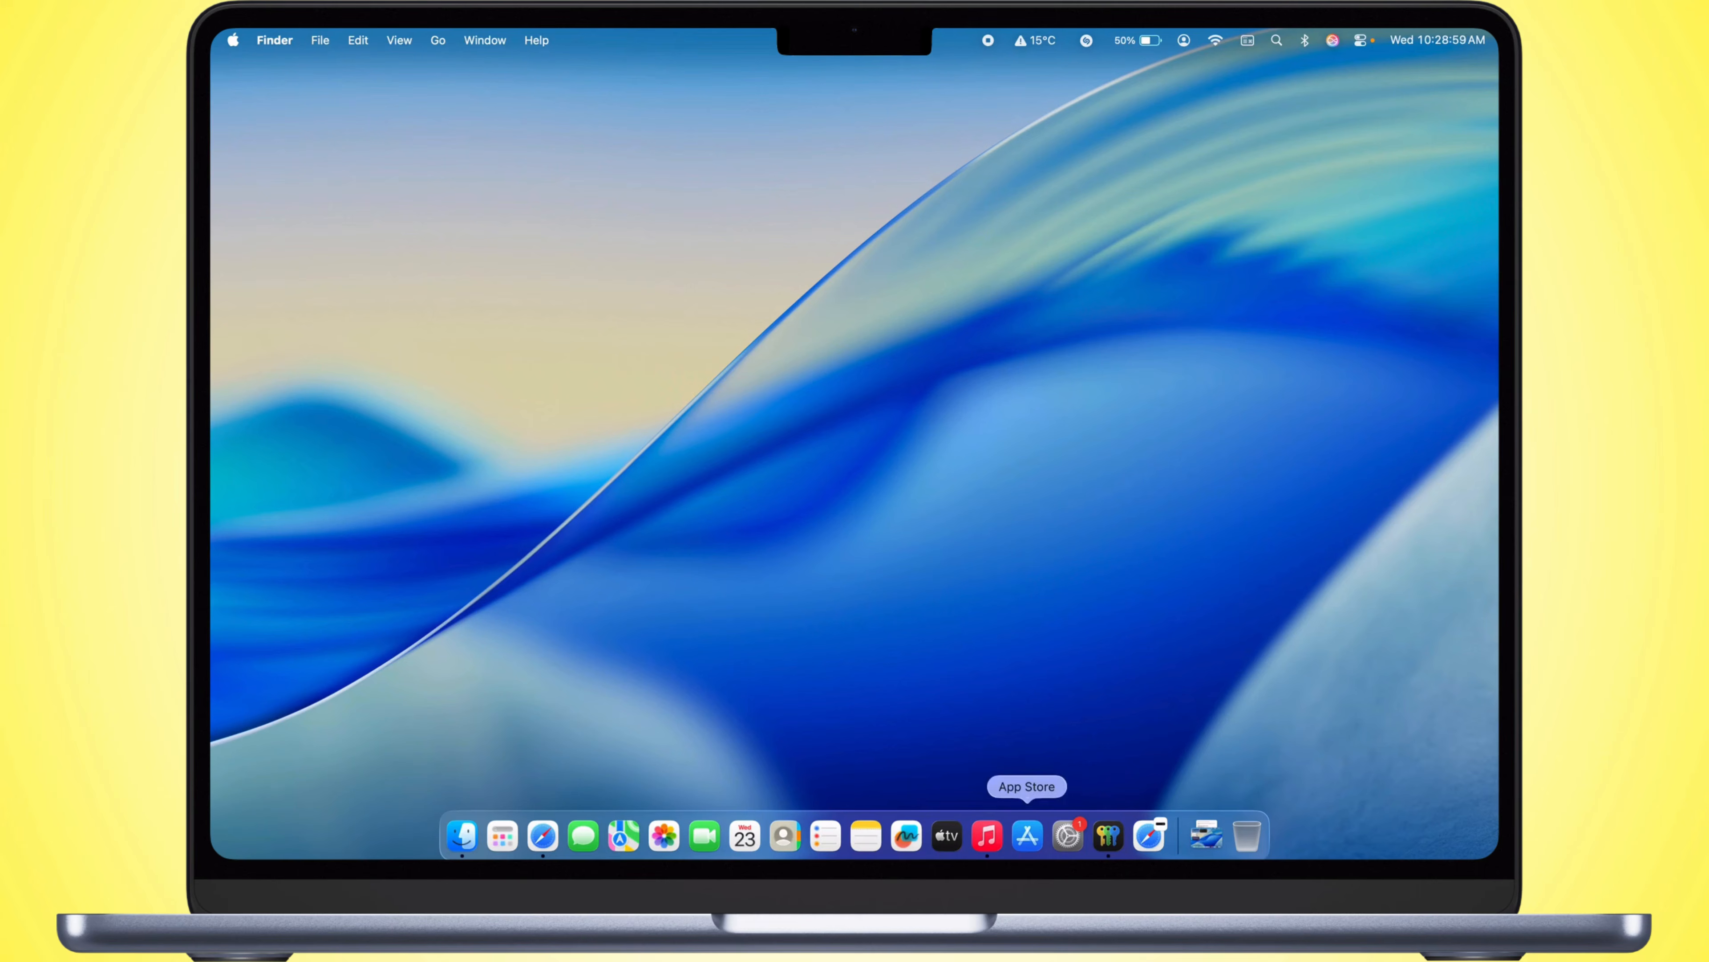
Step: Switch to the App Store and check its Account page
left_click(1022, 836)
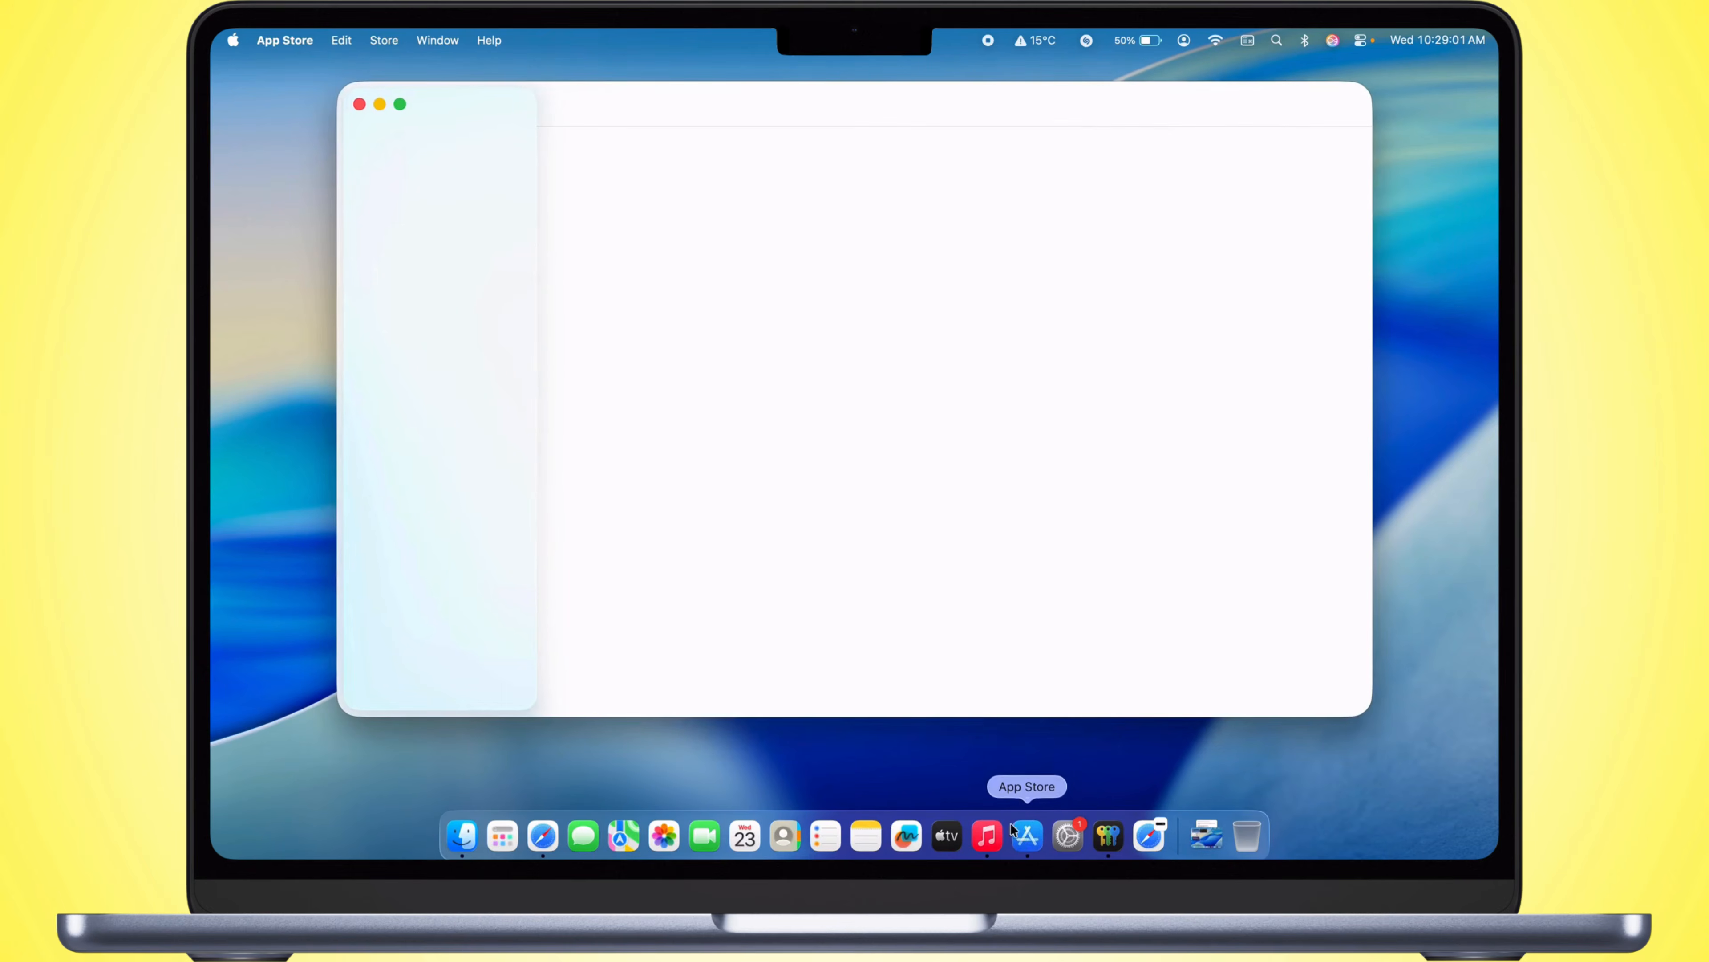
left_click(434, 693)
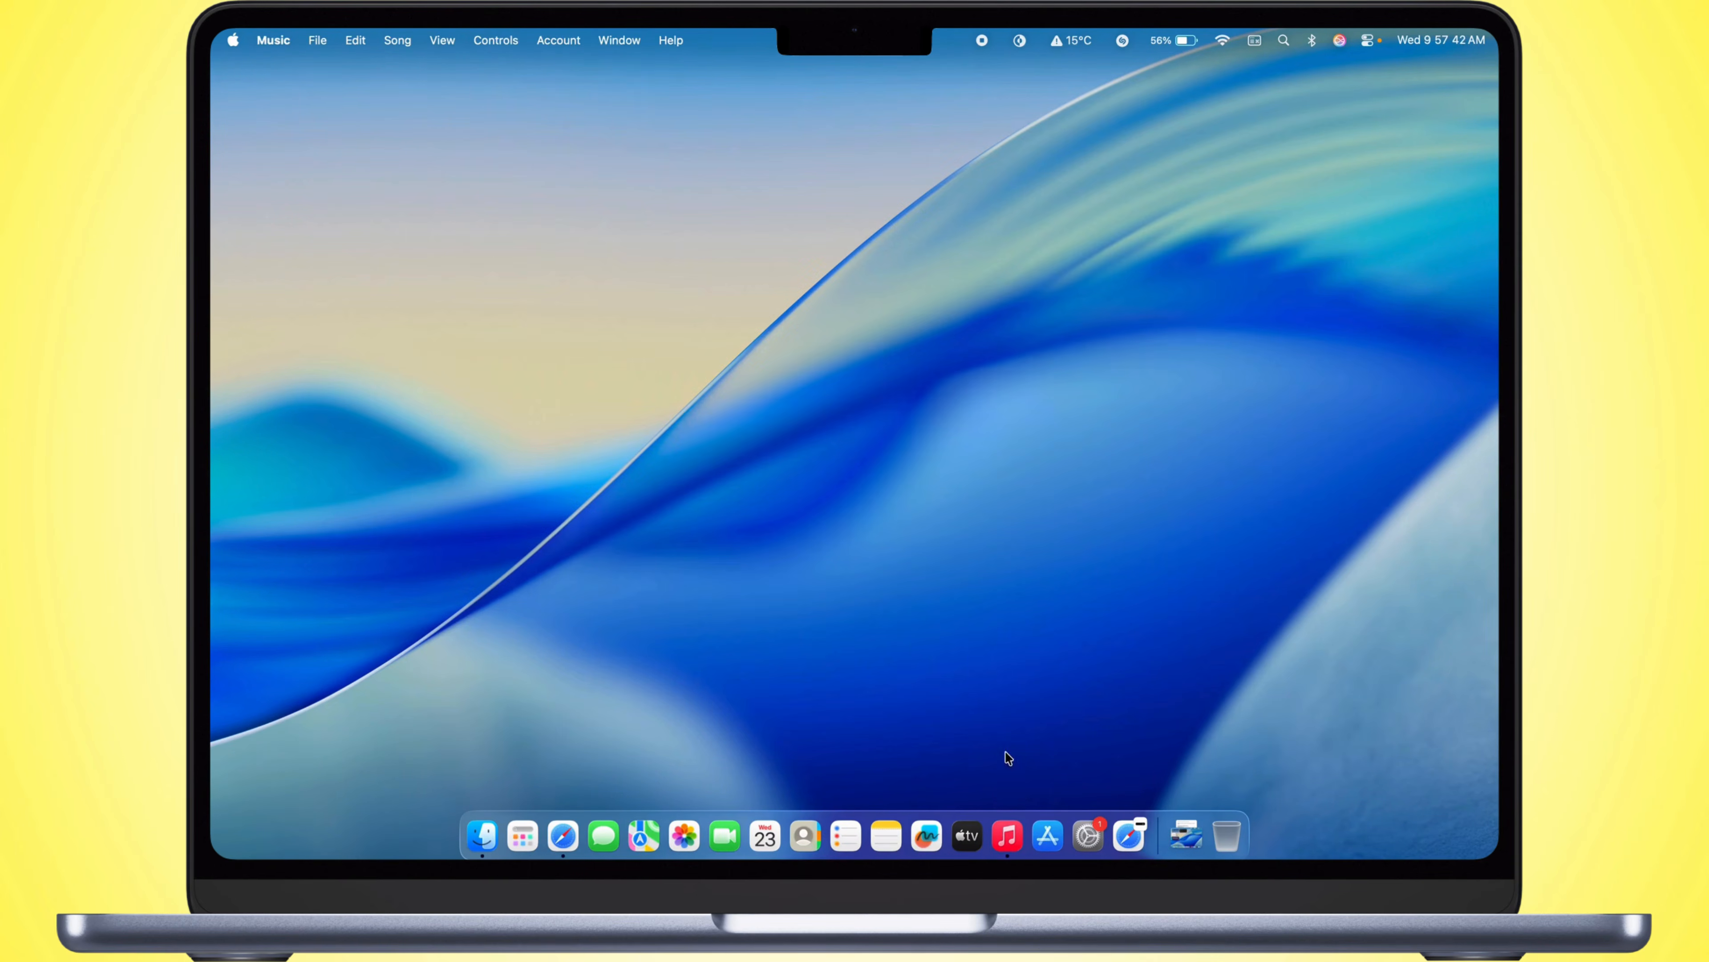
Step: Switch to the Music app and sign in to the Apple Account with the prefilled e-mail and the account password
left_click(1007, 835)
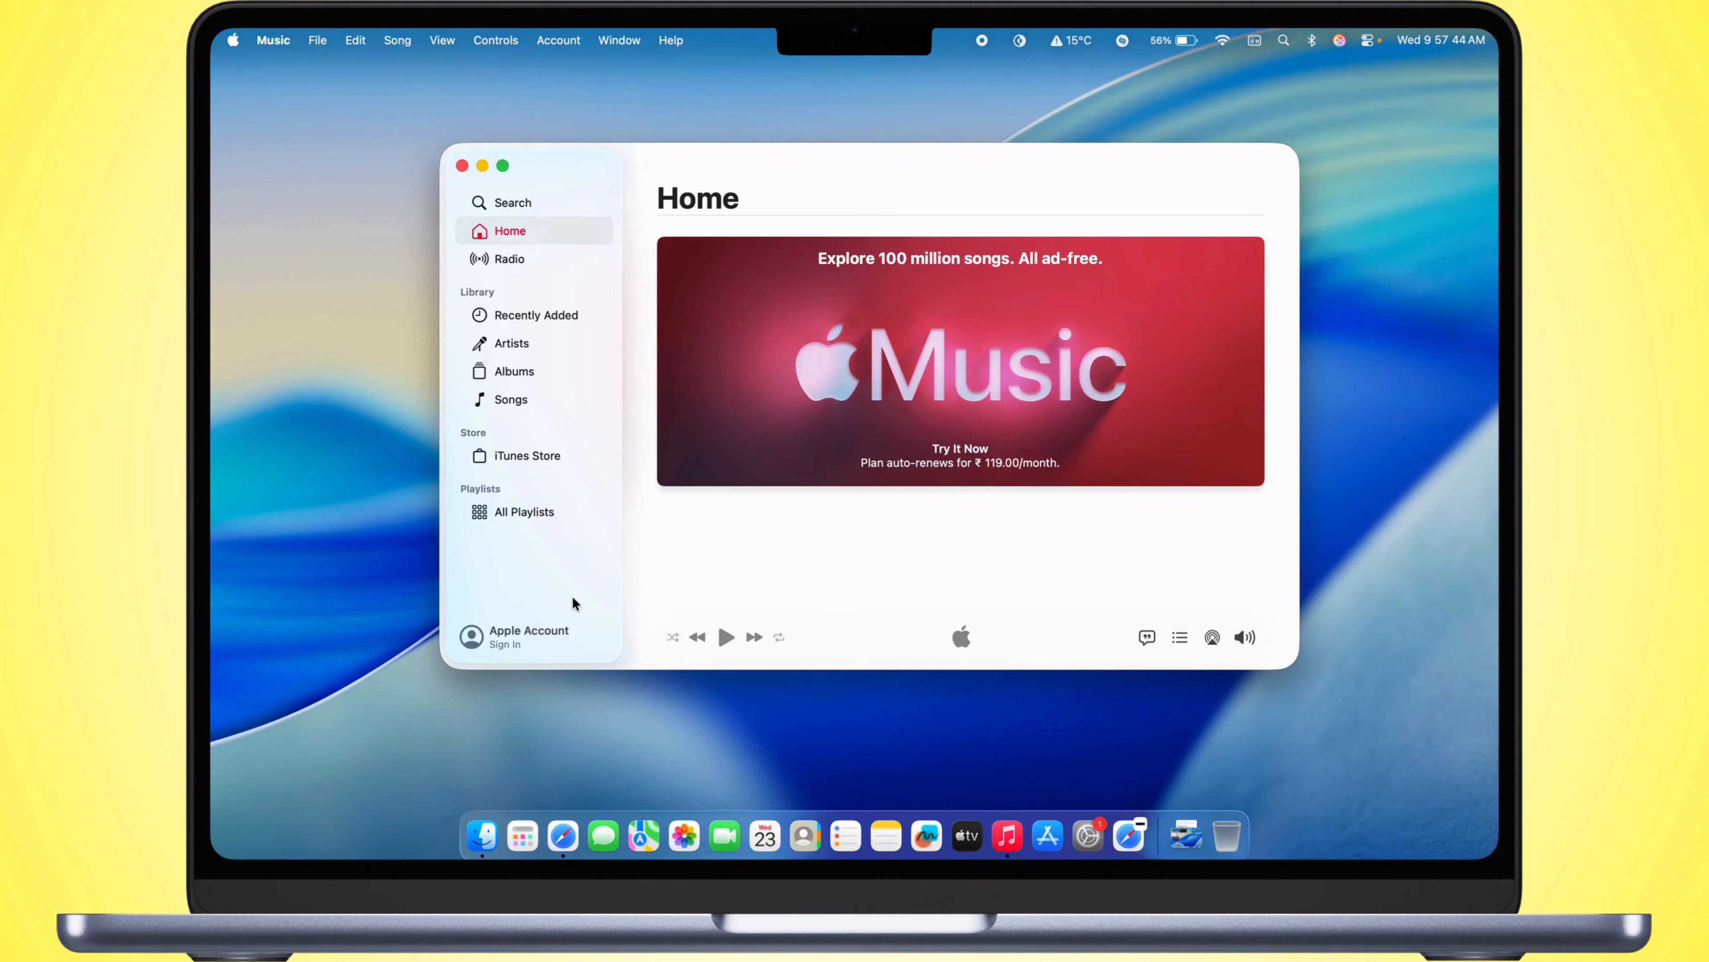
left_click(515, 648)
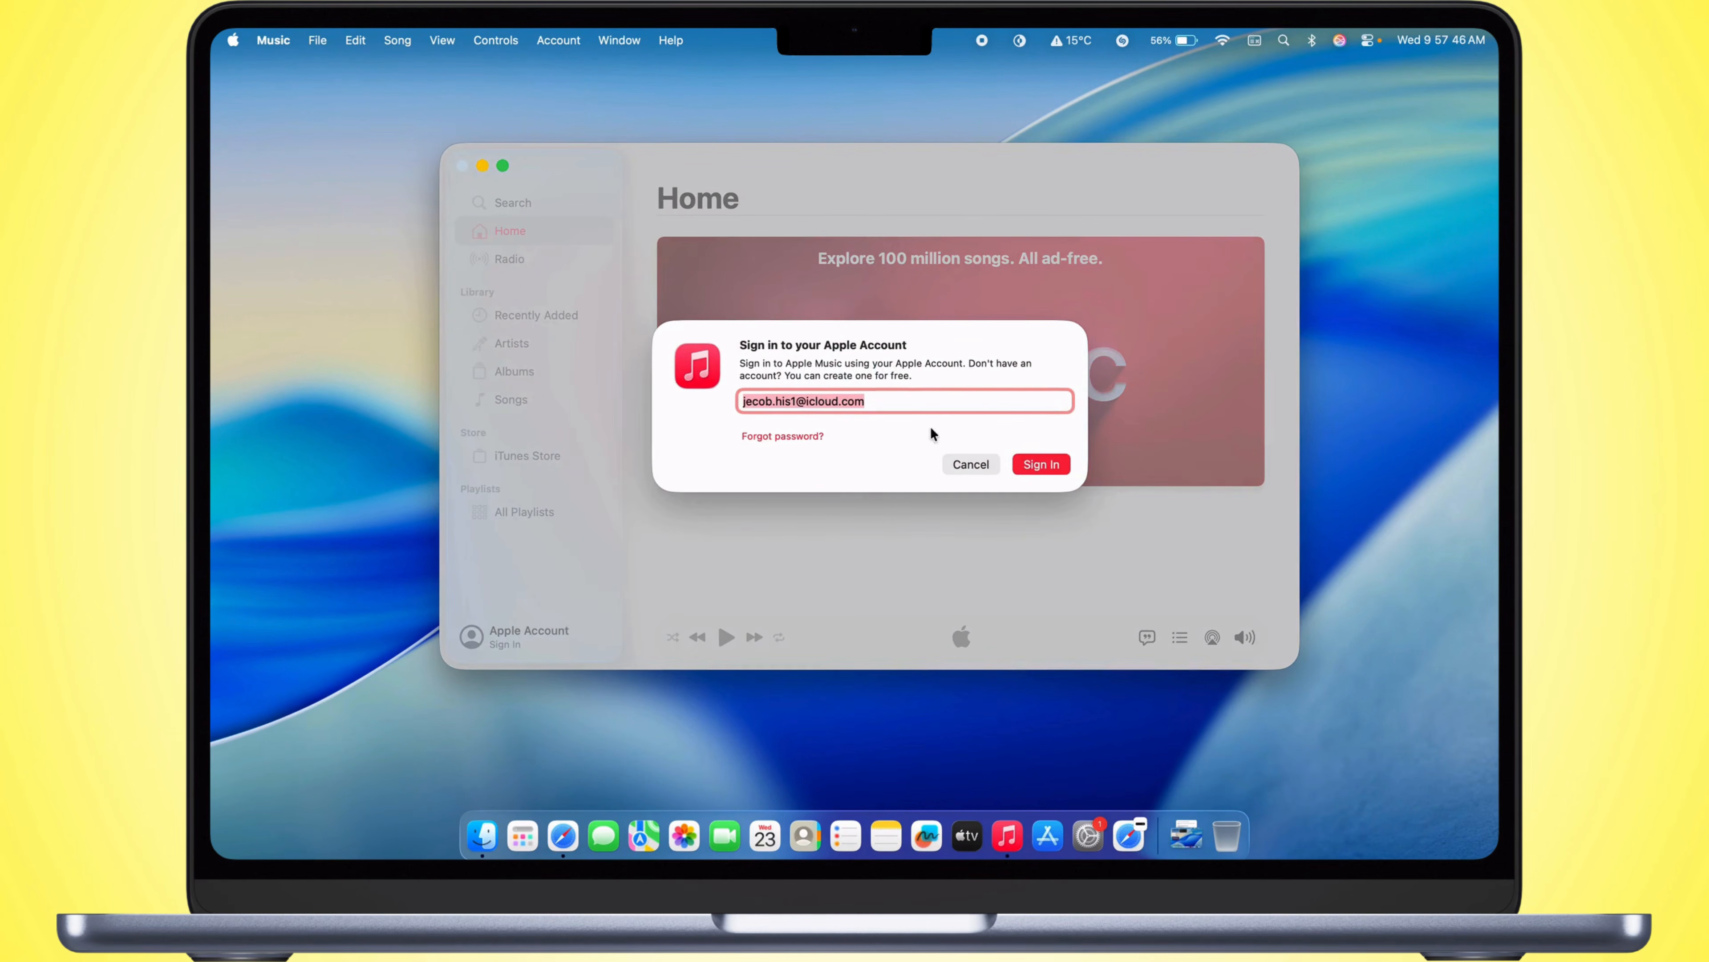
left_click(1045, 470)
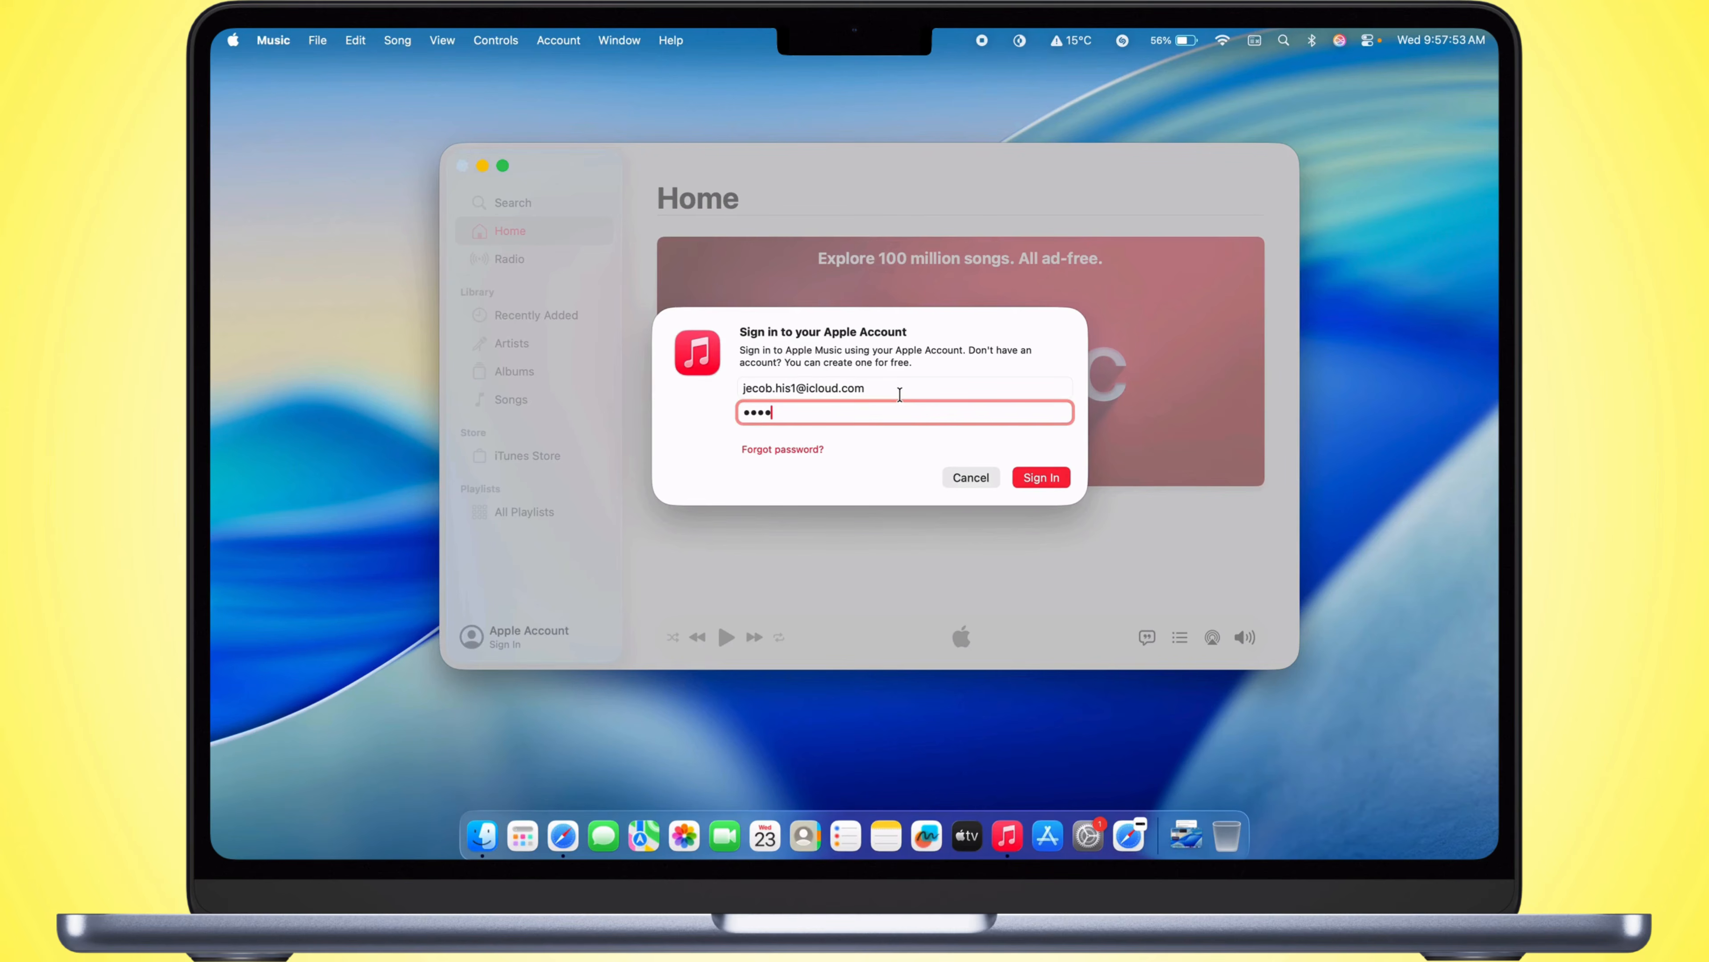
key("Return")
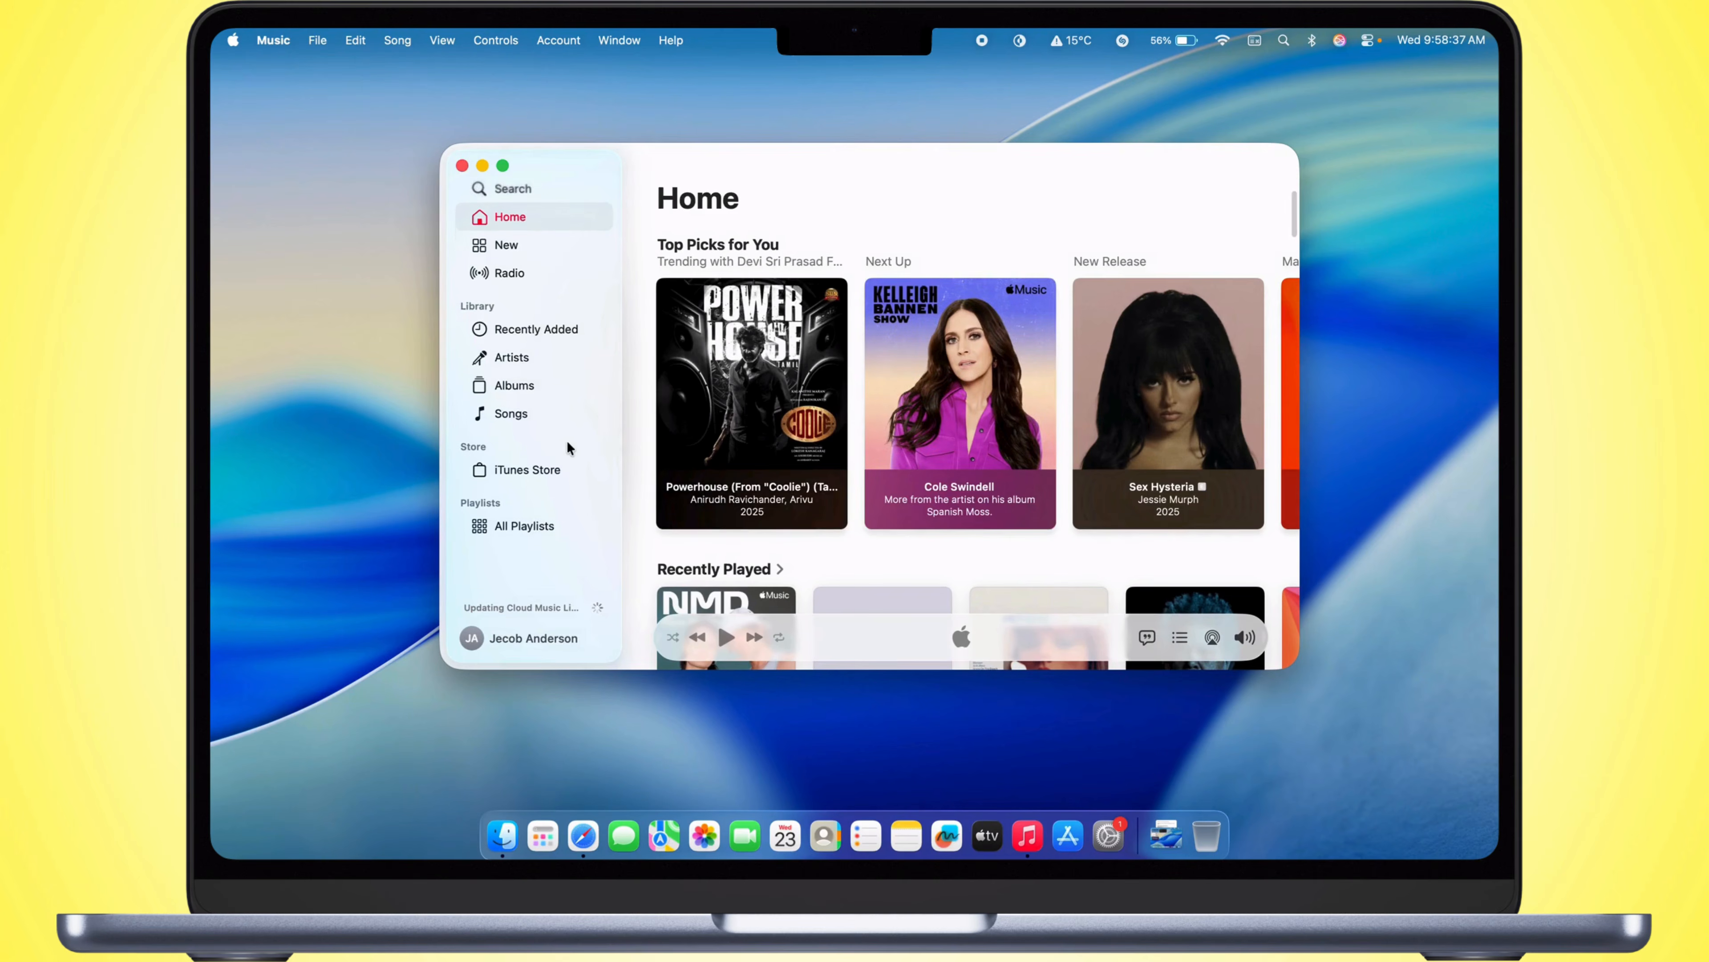
scroll(761, 381, "down", 5)
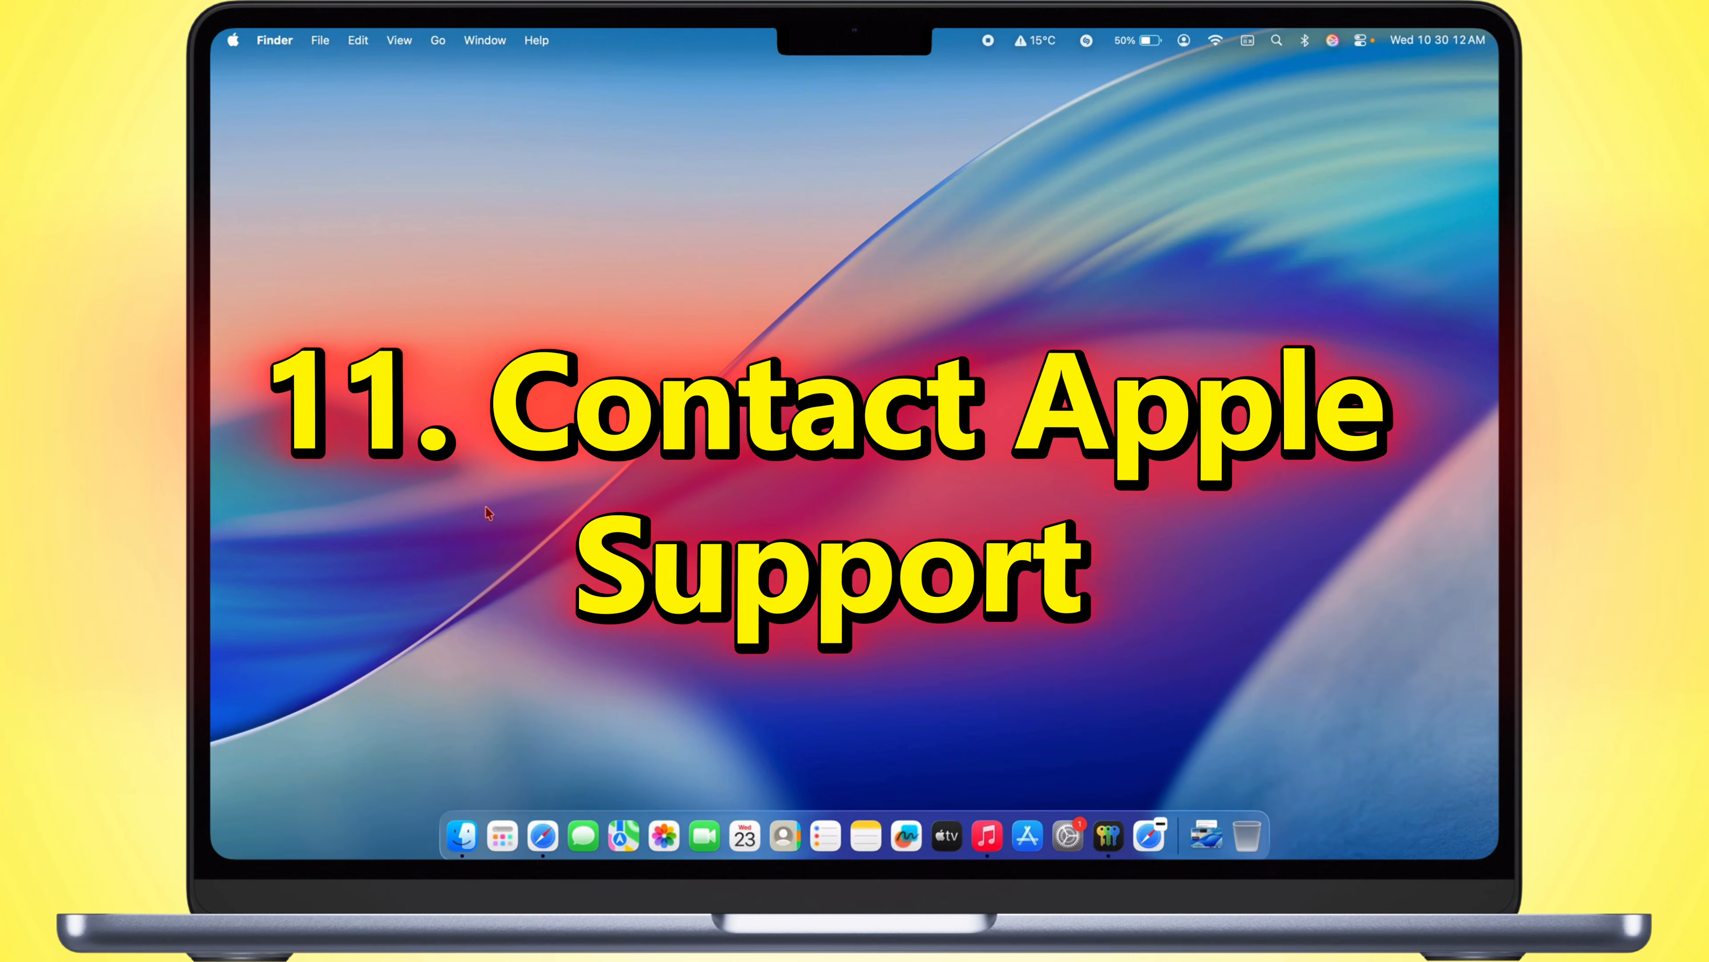
Step: Switch to Safari, search the web for "apple support" and open the official Apple Support website
left_click(543, 835)
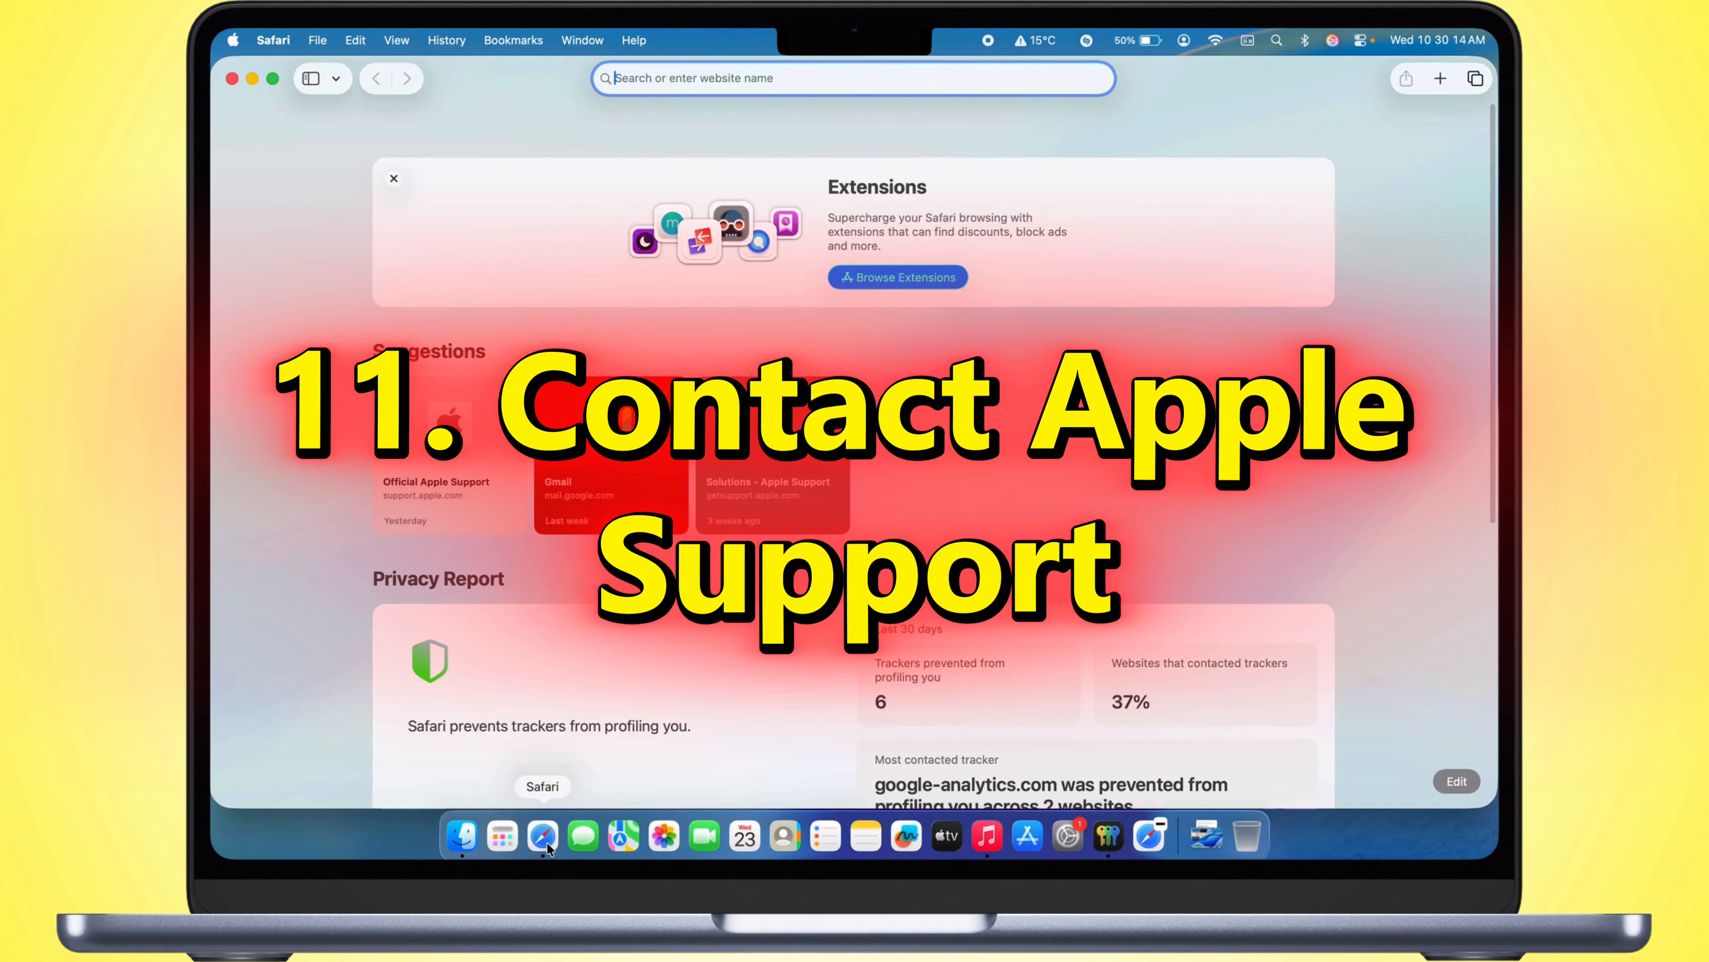
type("apple s")
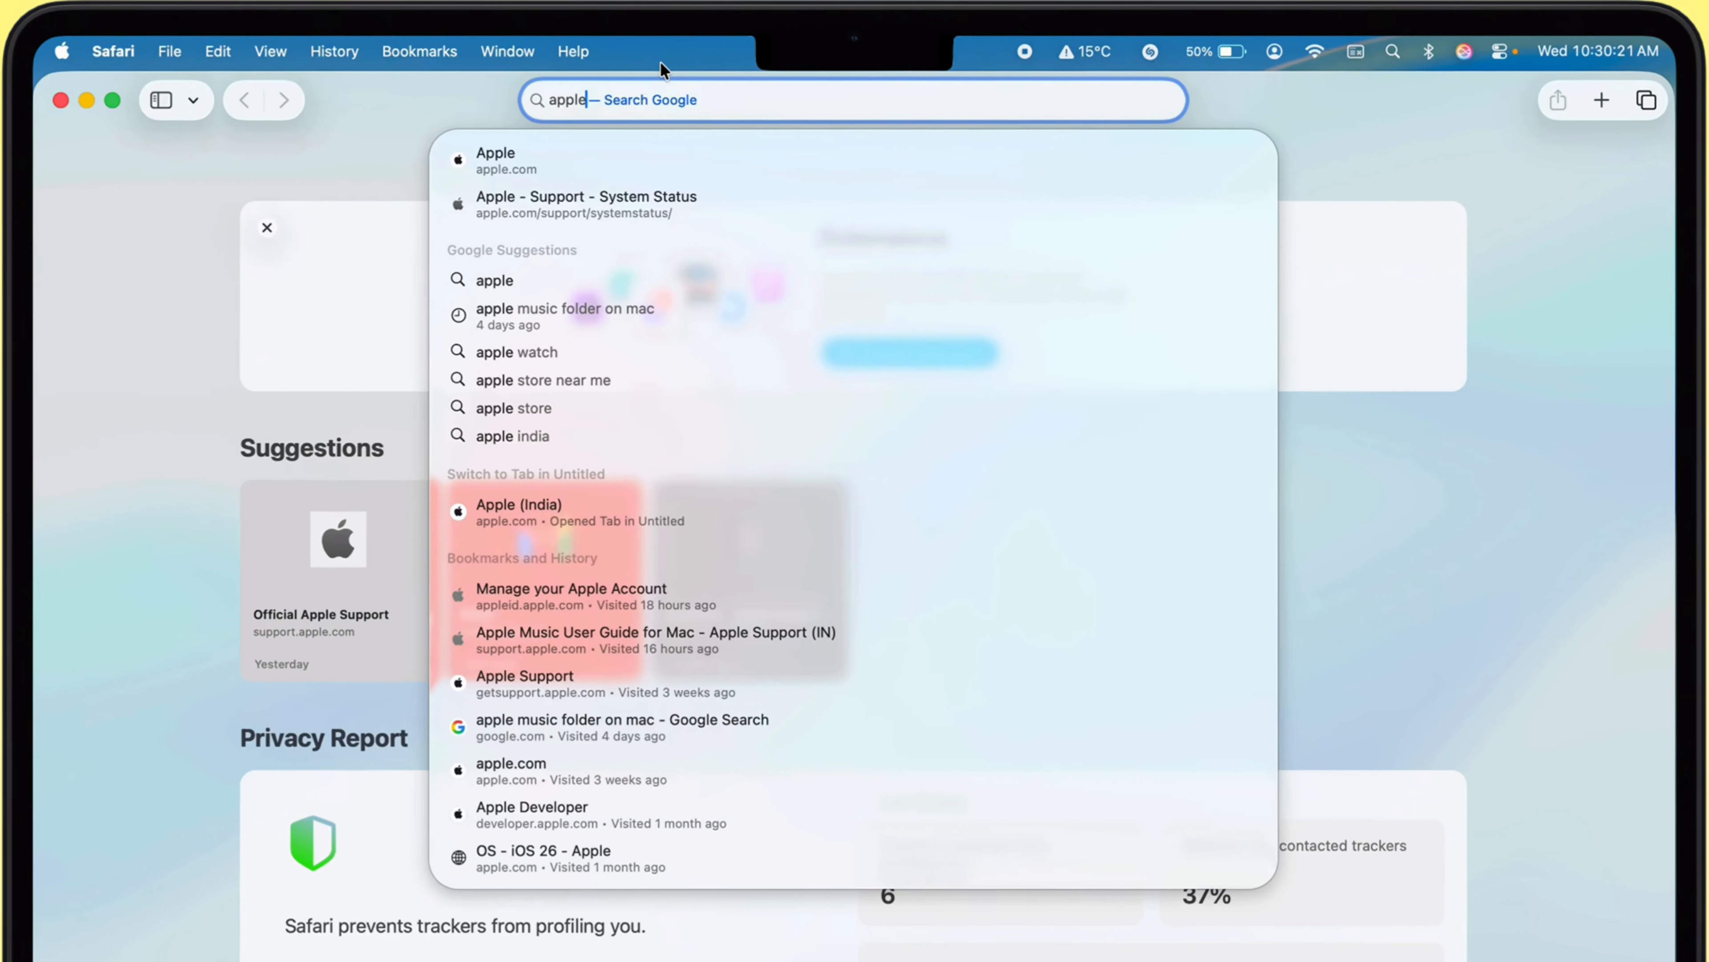
type("upport")
key("Return")
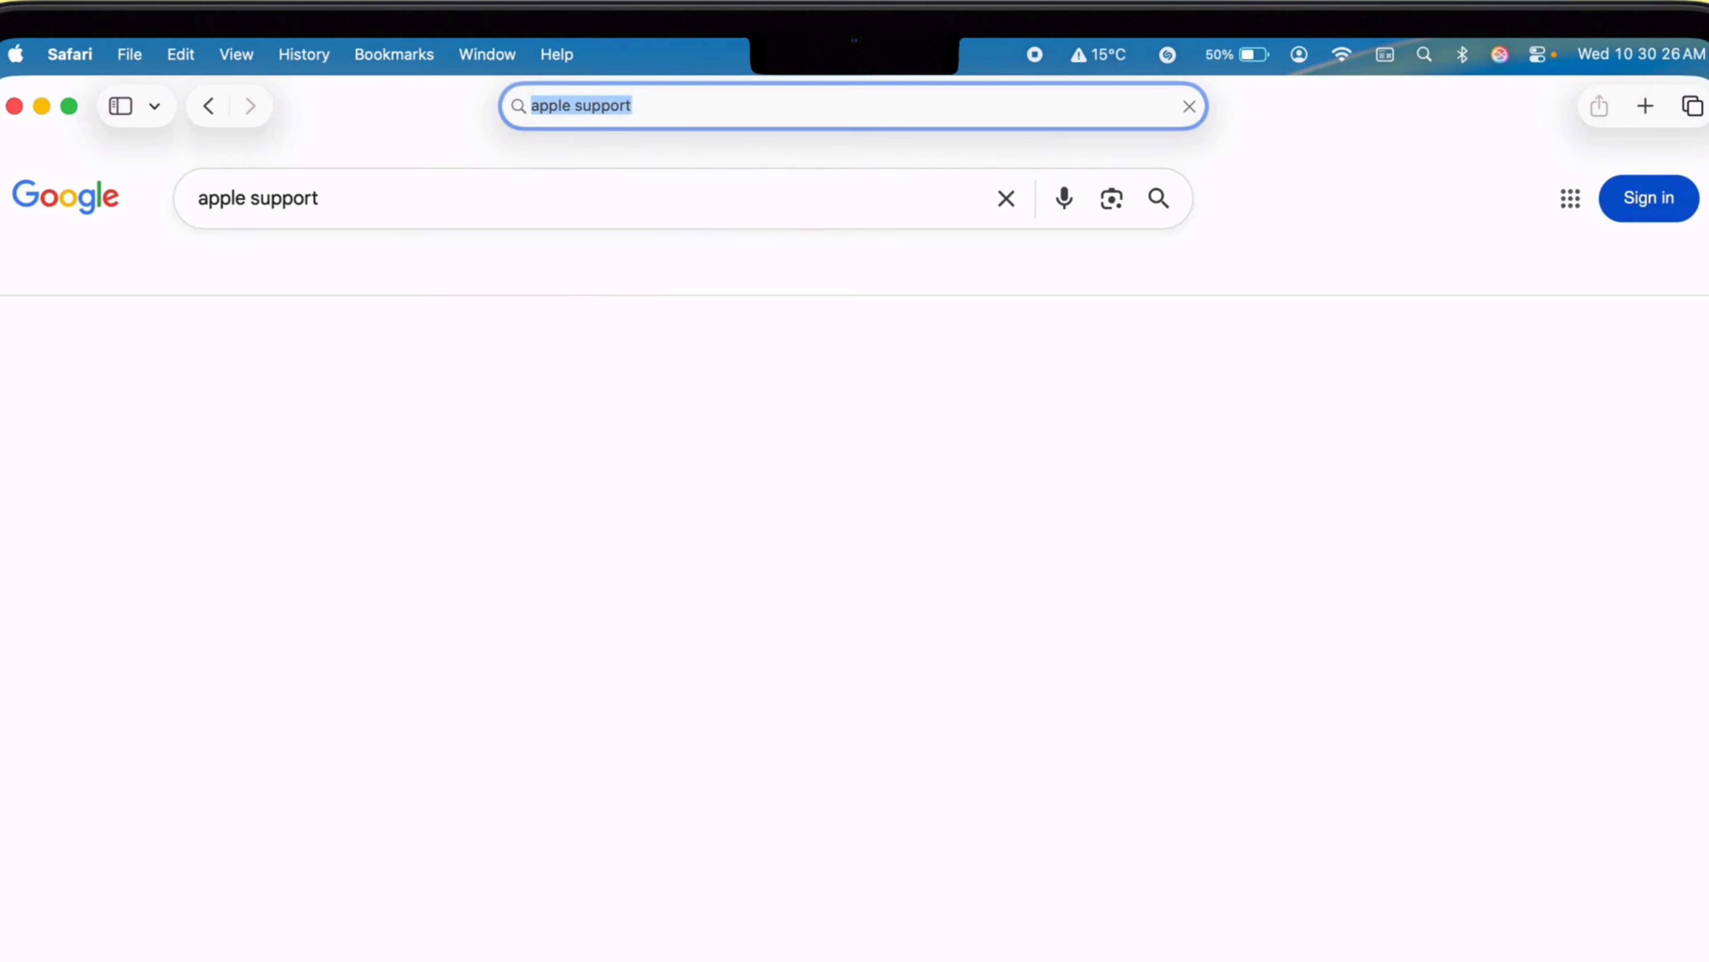
left_click(402, 394)
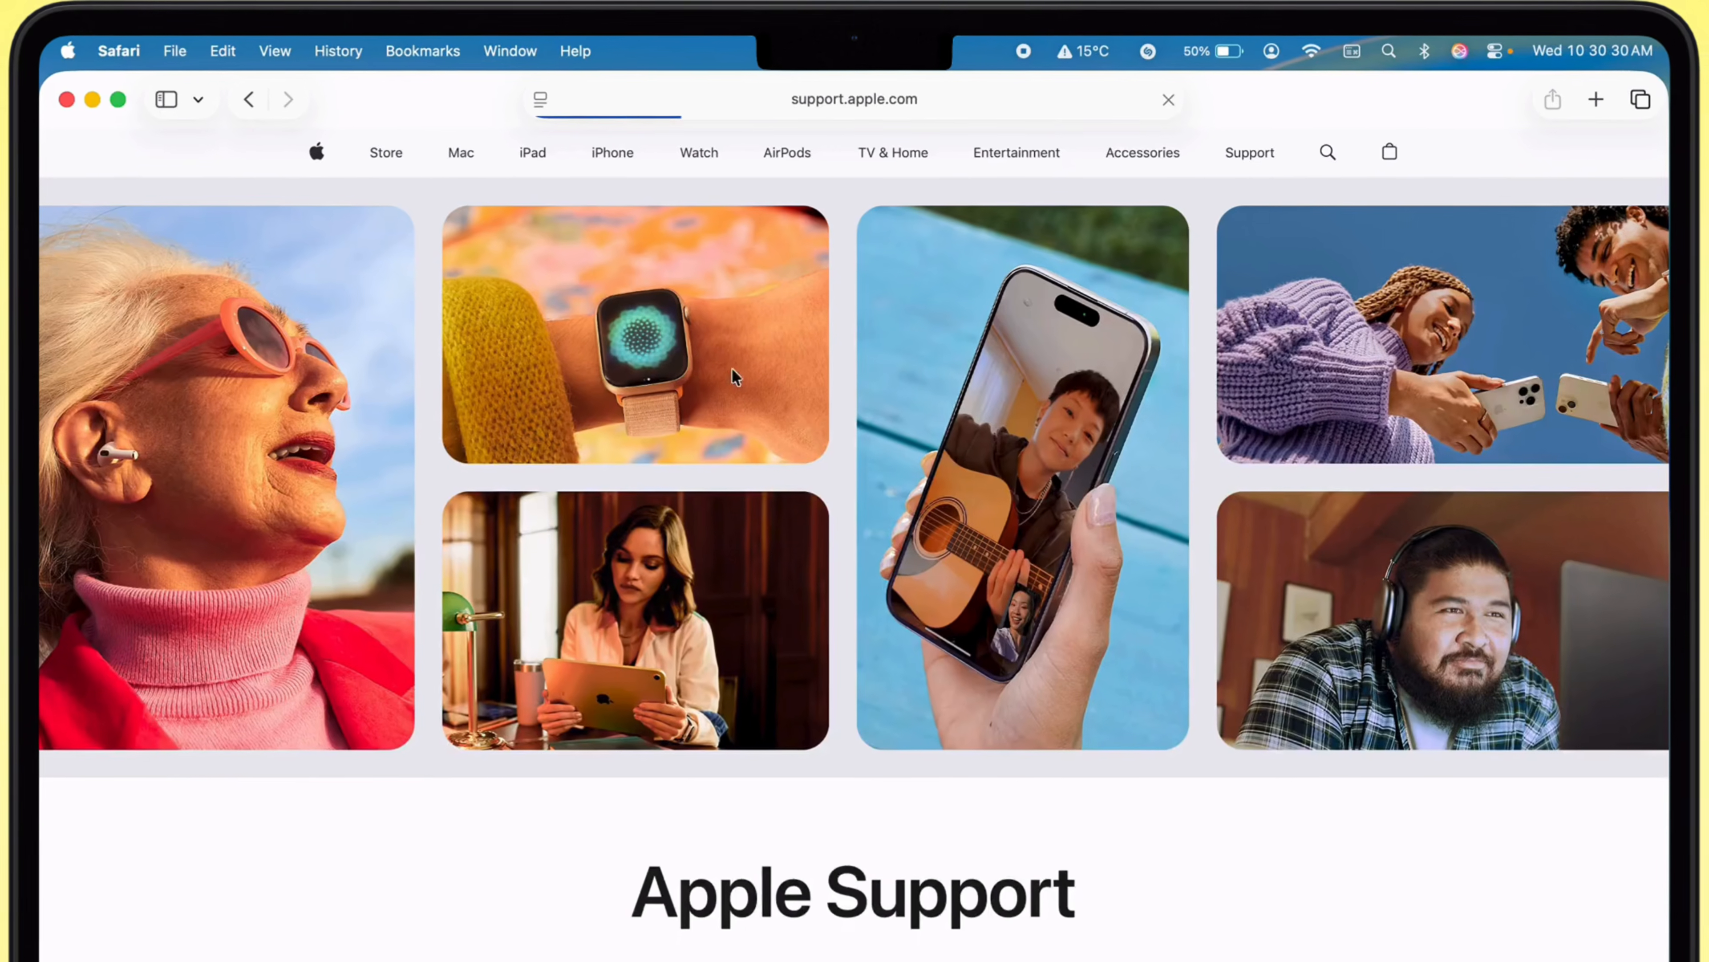
Step: Open the Music section of Apple Support and look through the help topics on the Music Support page
scroll(722, 429, "down", 2)
scroll(755, 314, "down", 3)
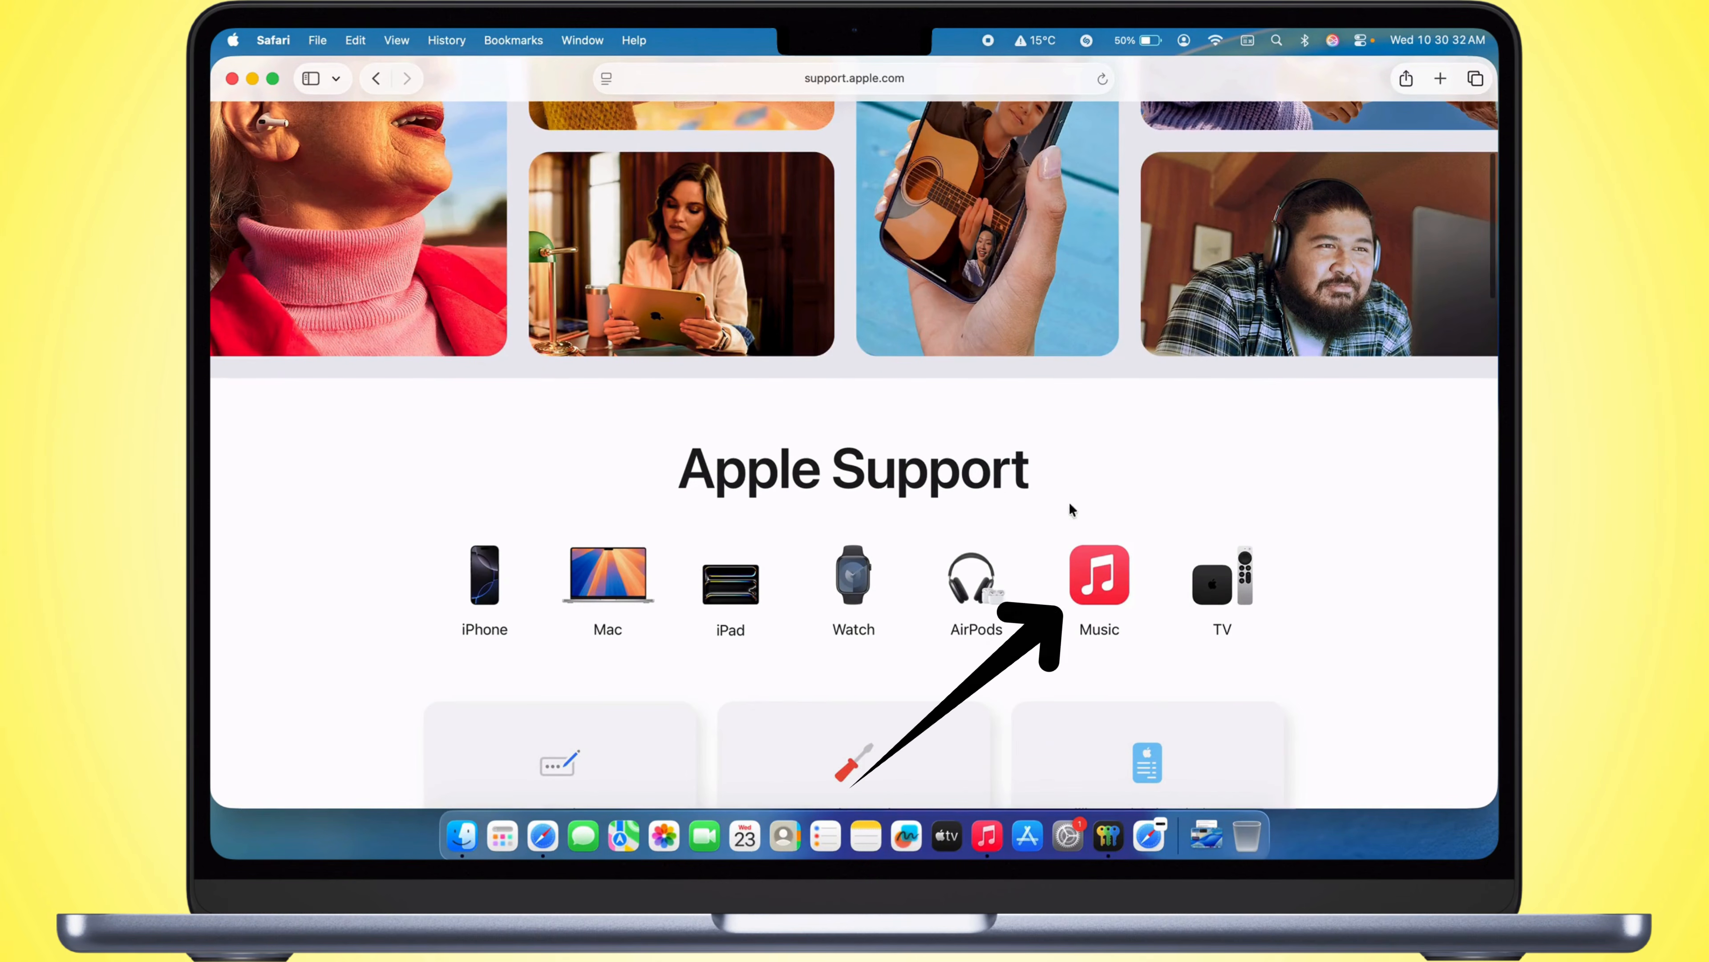
left_click(1092, 581)
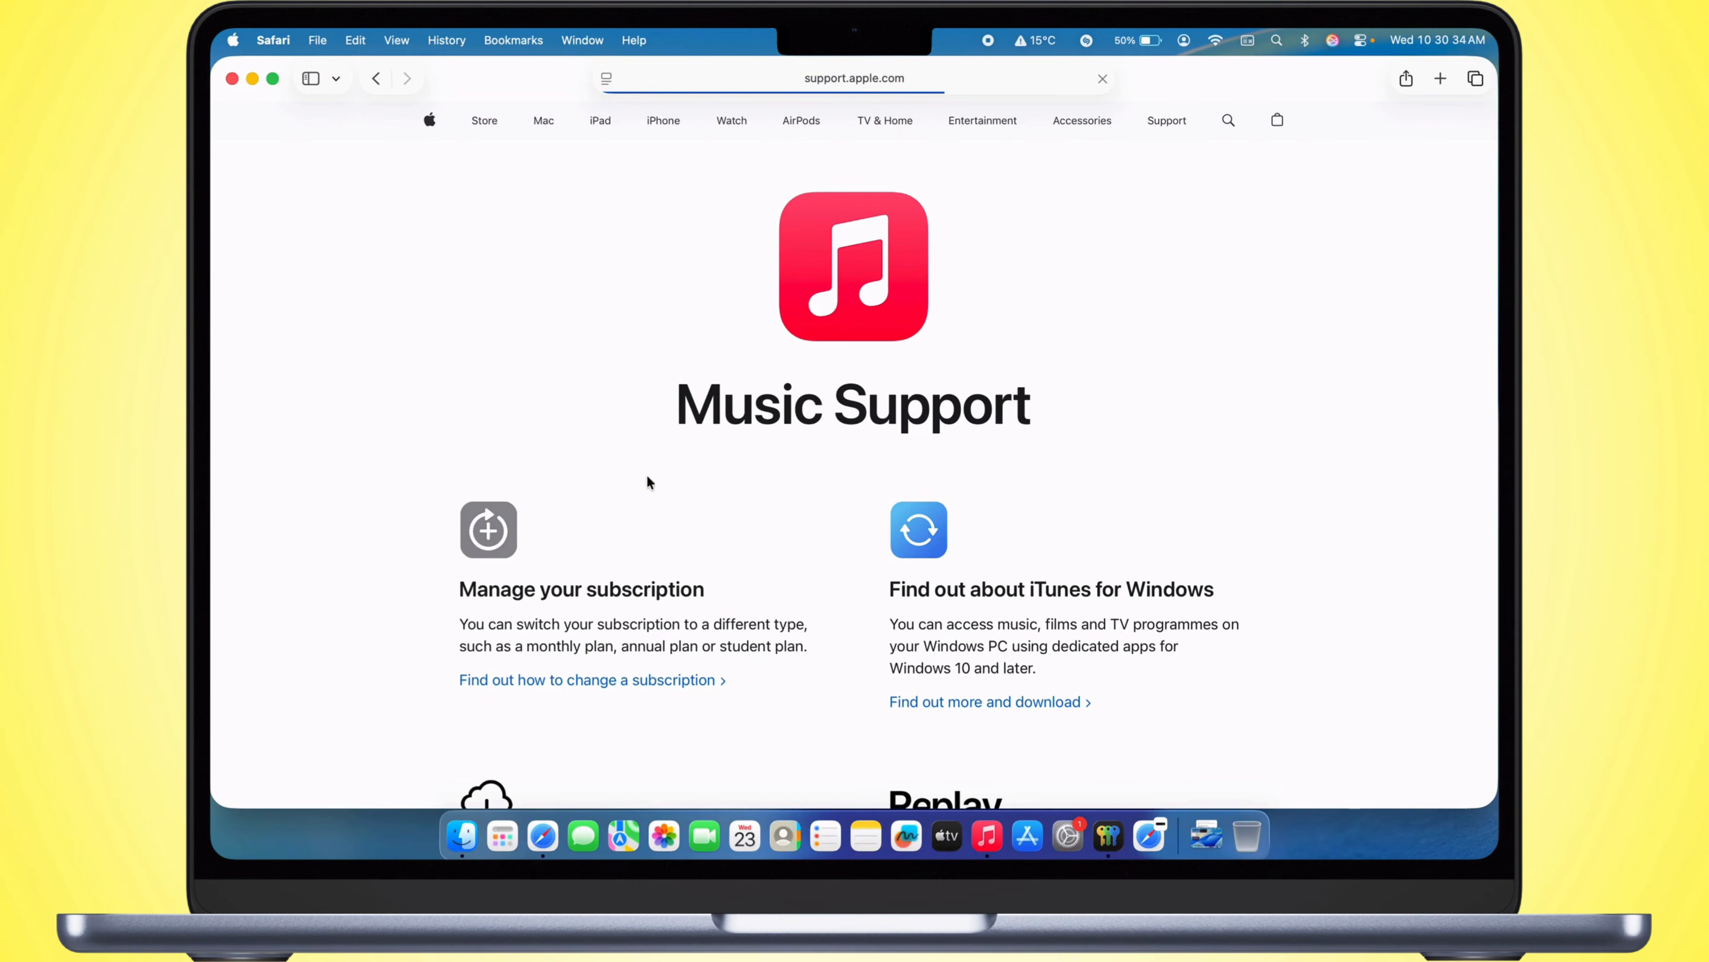
scroll(773, 545, "down", 2)
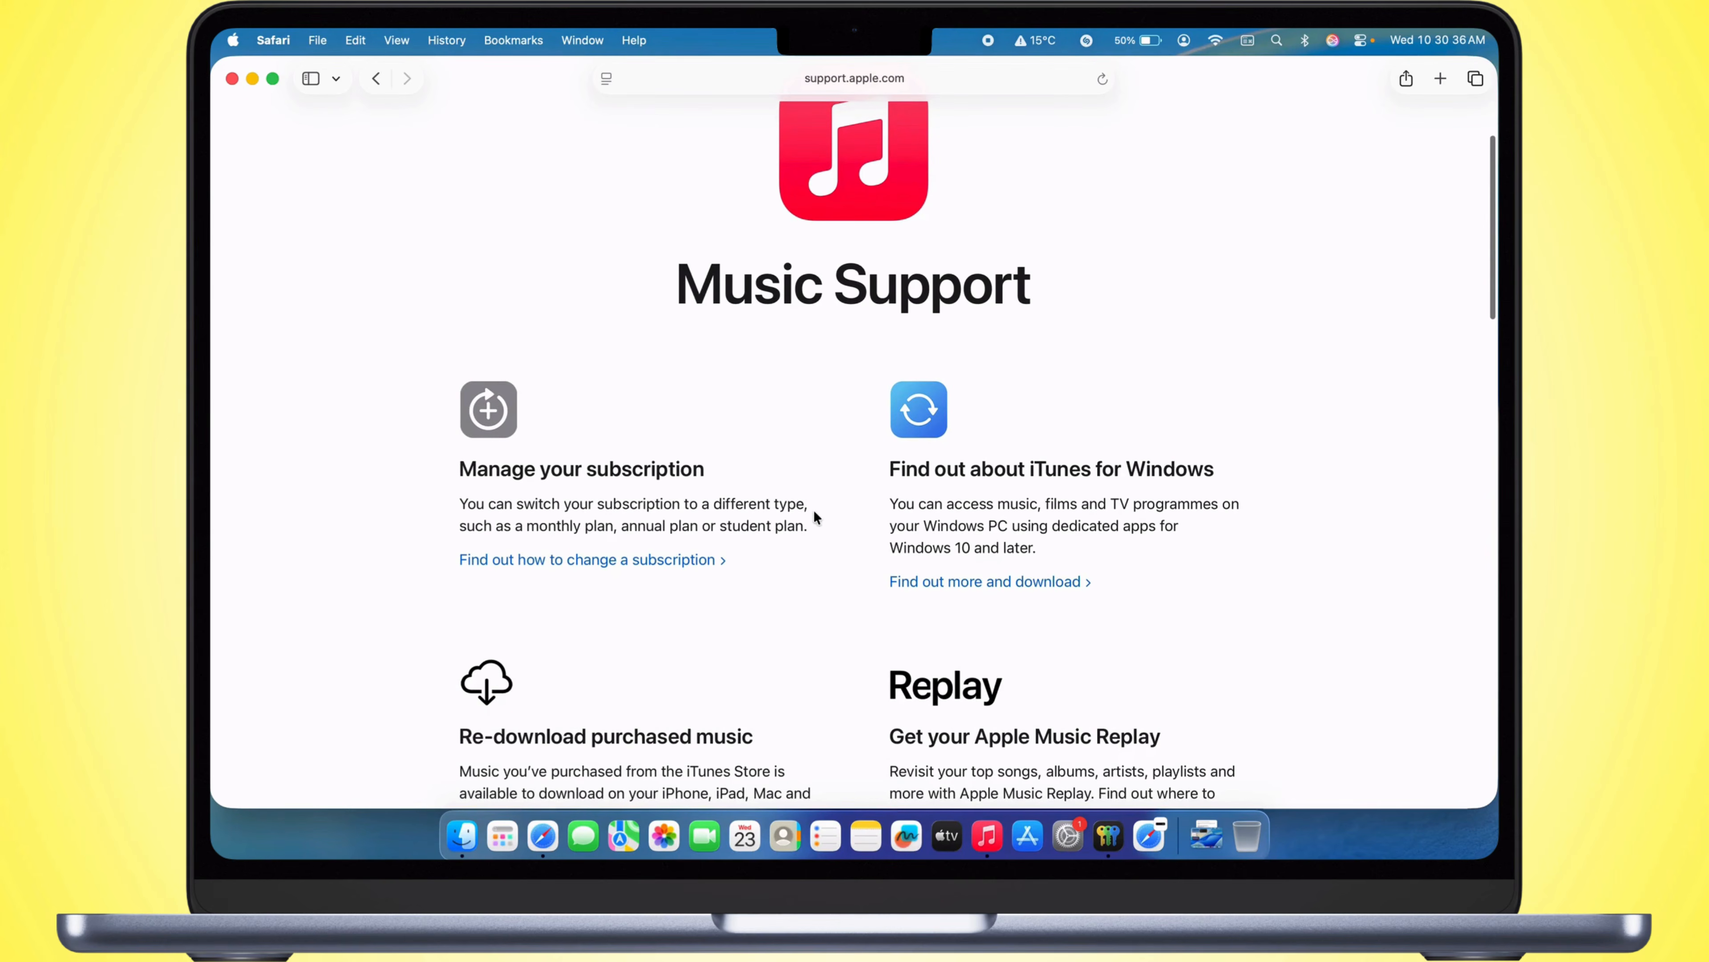
scroll(813, 509, "down", 10)
scroll(814, 515, "down", 5)
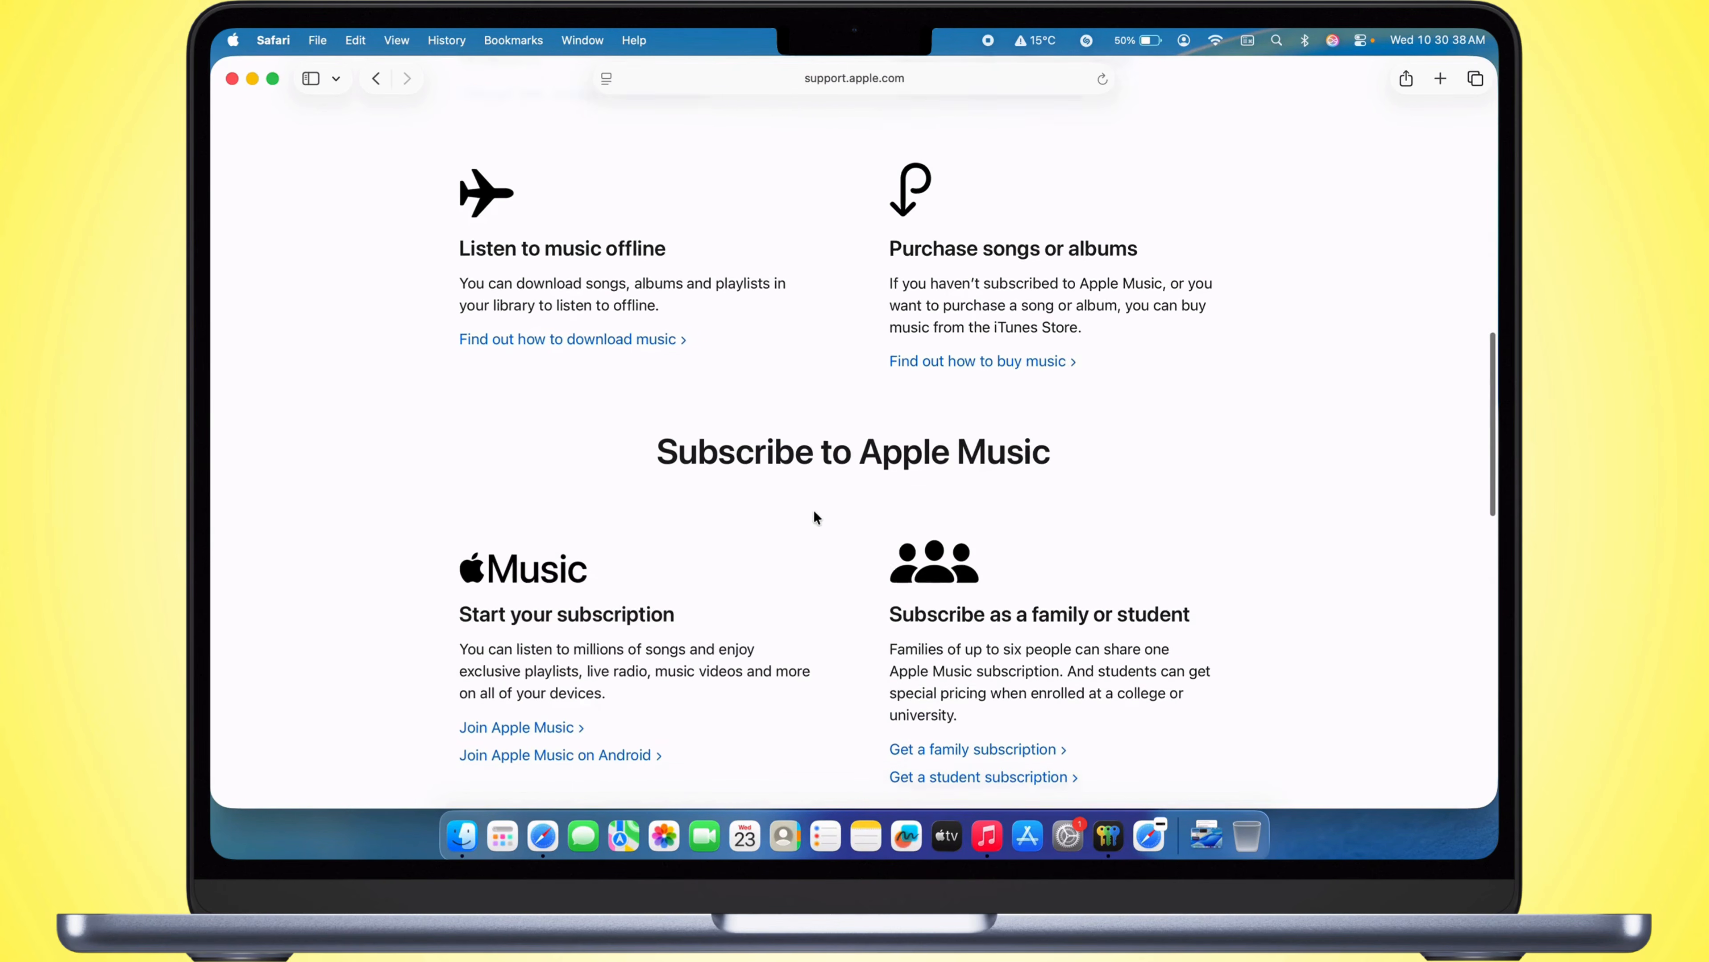
scroll(814, 516, "up", 3)
scroll(813, 509, "up", 15)
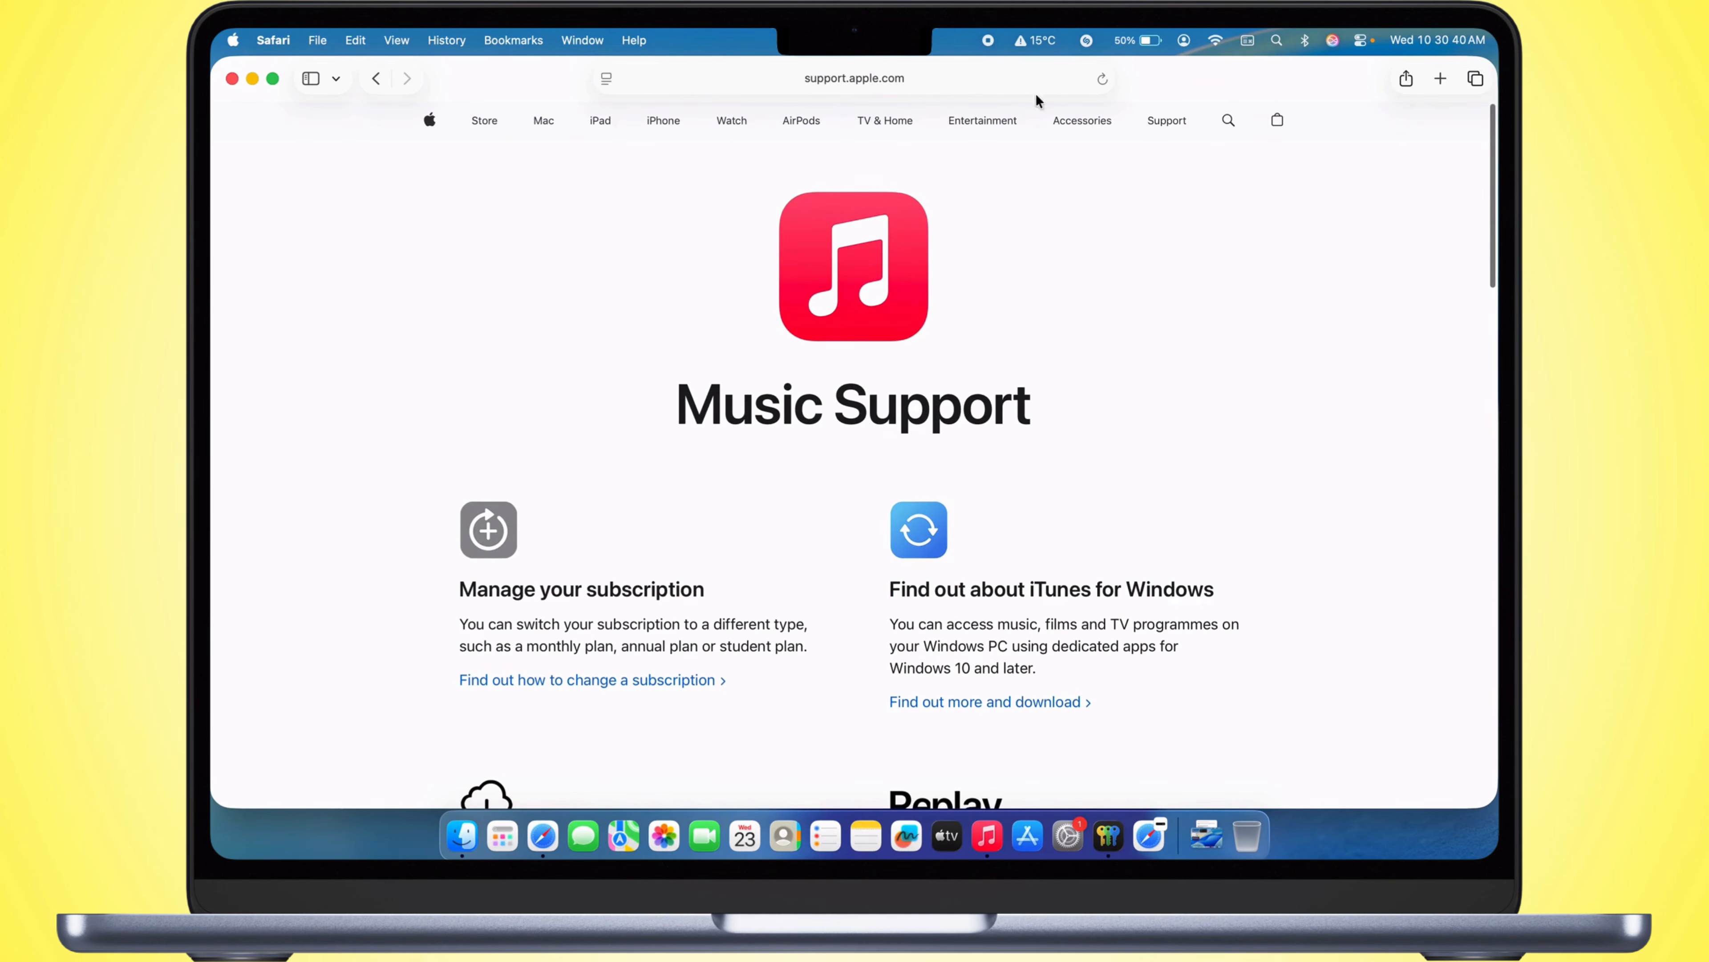